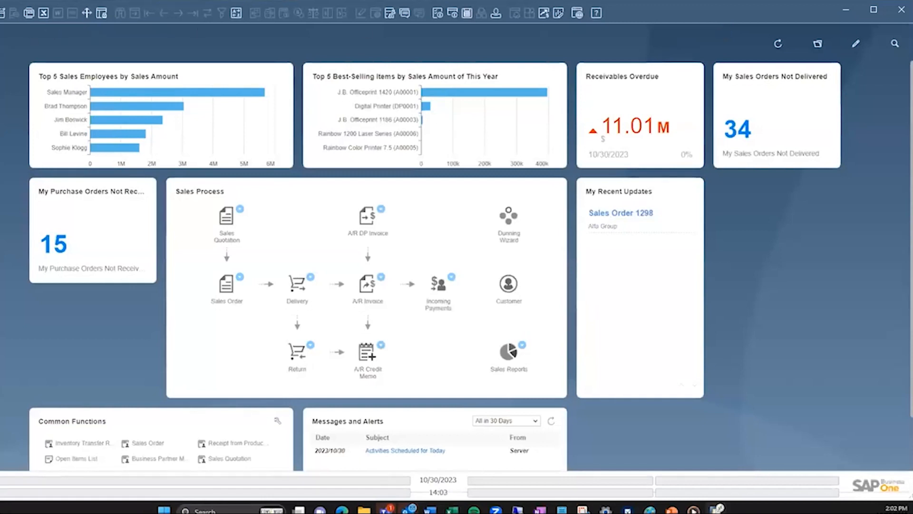
- Open the Document Generation Wizard from the Sales - A/R module and proceed to its Document Generation Options
left_click(1, 44)
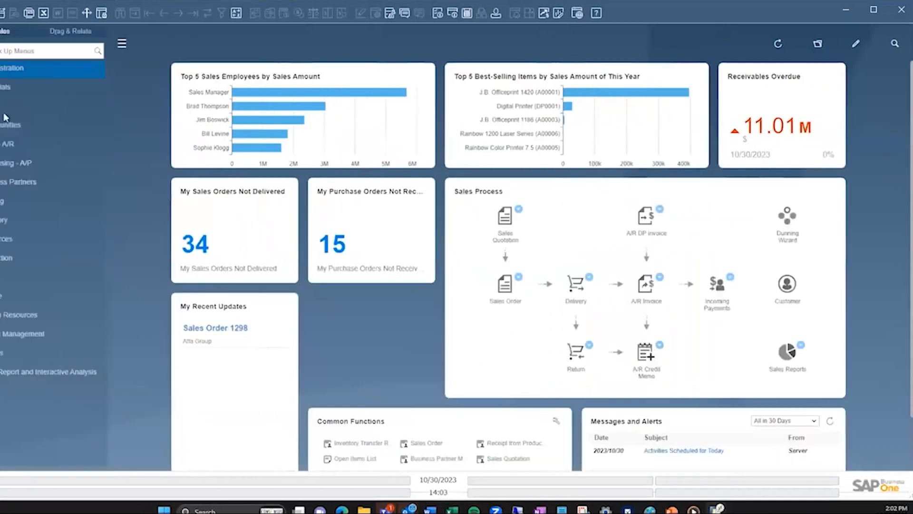
left_click(10, 145)
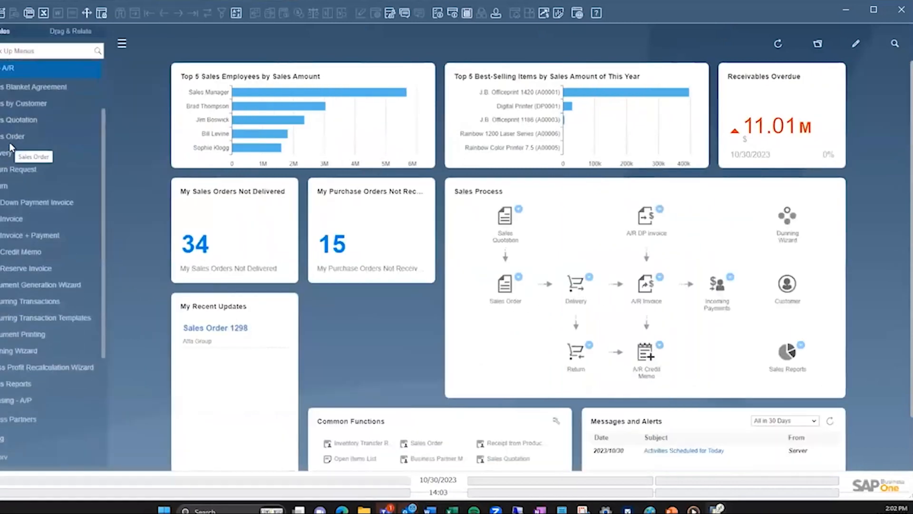
left_click(41, 291)
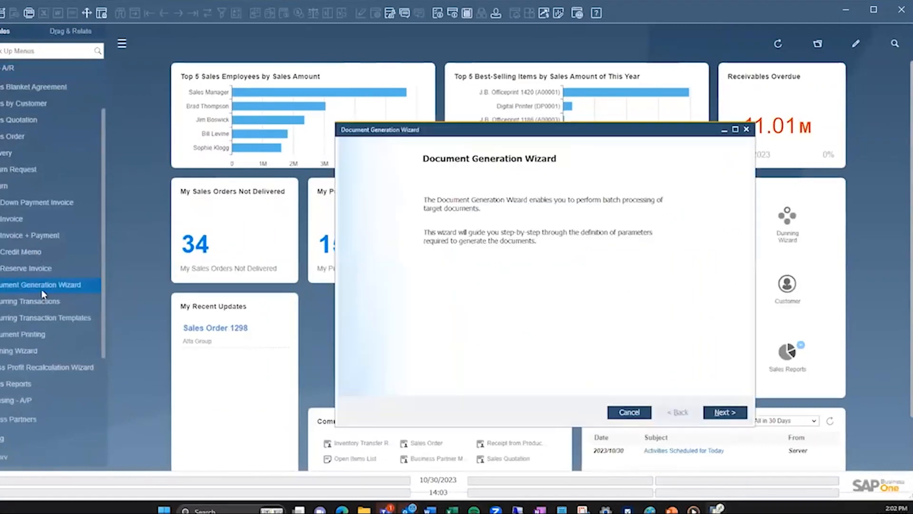
left_click(743, 412)
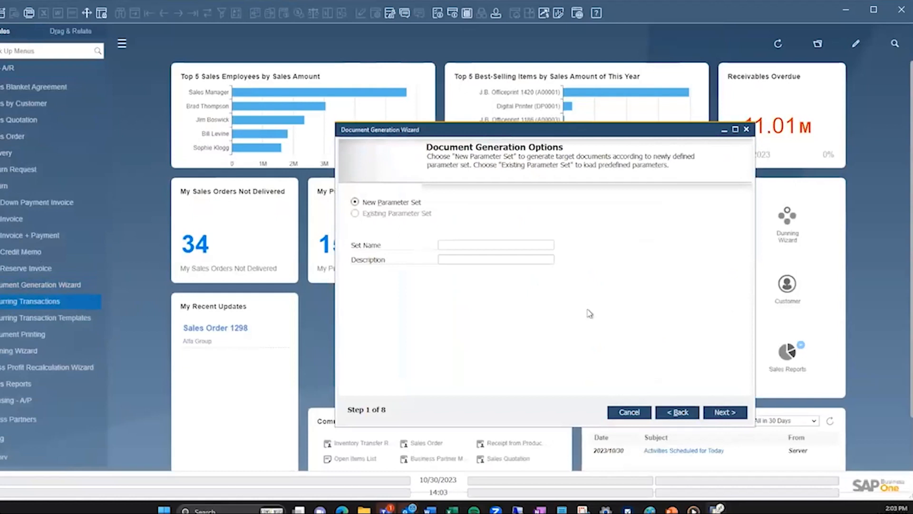
- Name the new parameter set "Customer Day 2023", use the same text as its description, and continue to the target document settings
left_click(502, 246)
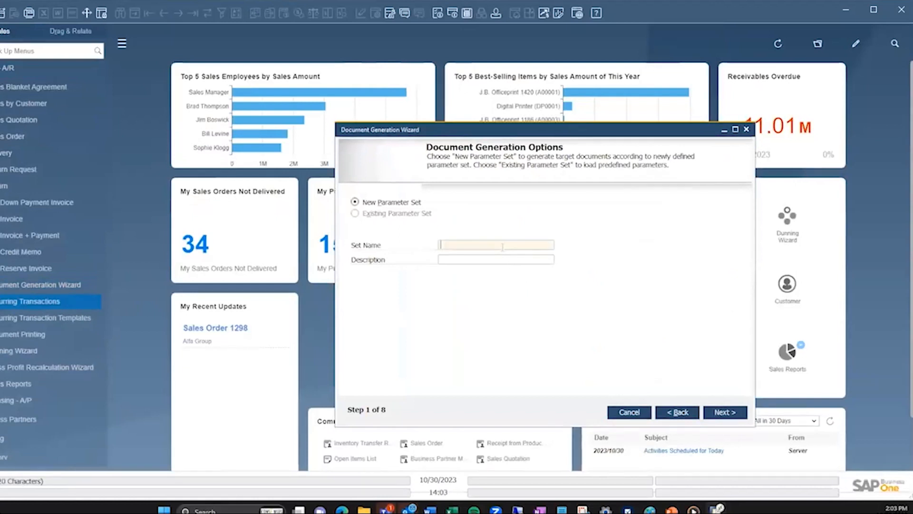
type("Customer Day 2023")
key("Tab")
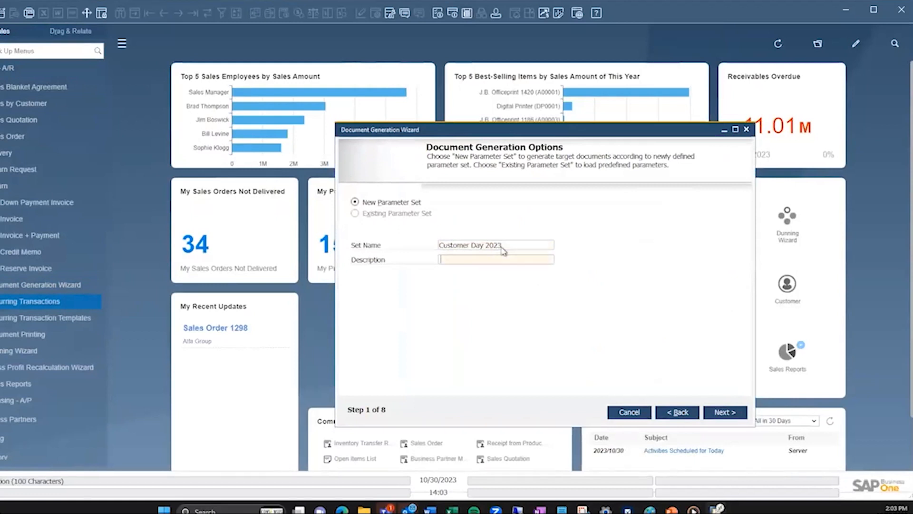
key("shift+Tab")
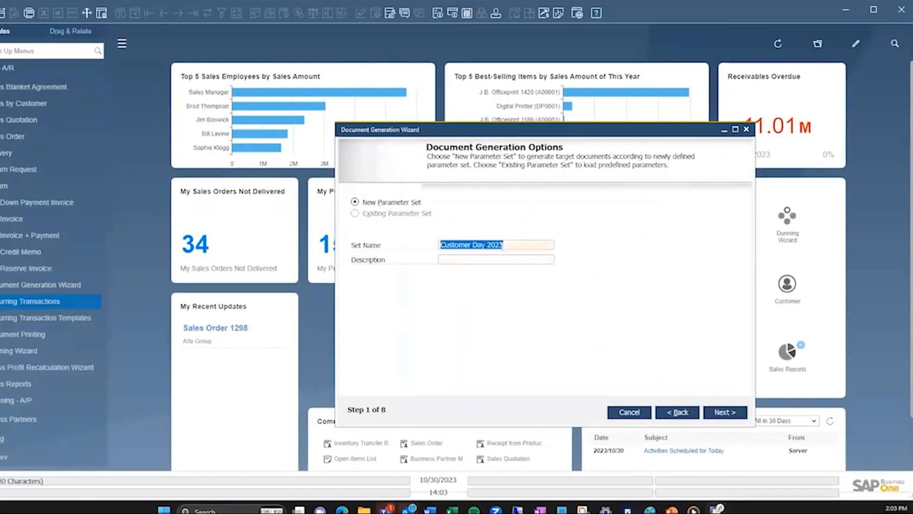
key("ctrl+c")
key("Tab")
key("ctrl+v")
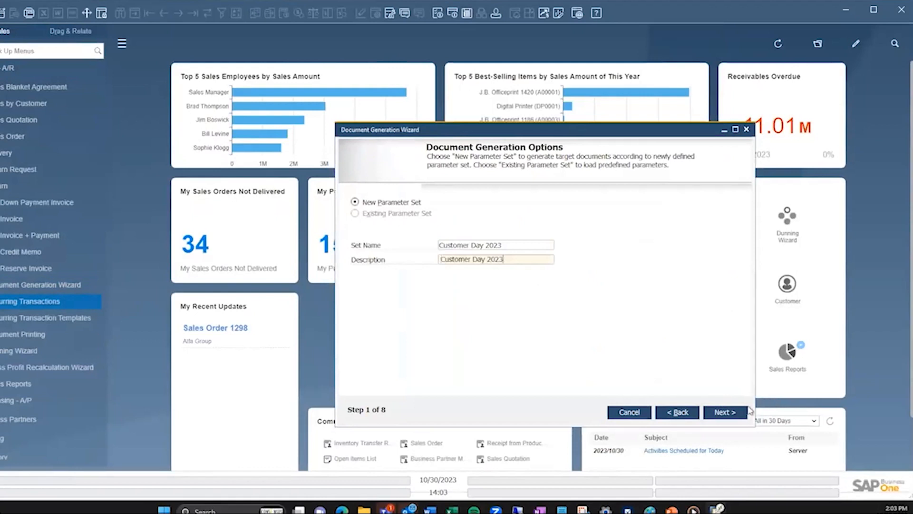
left_click(721, 413)
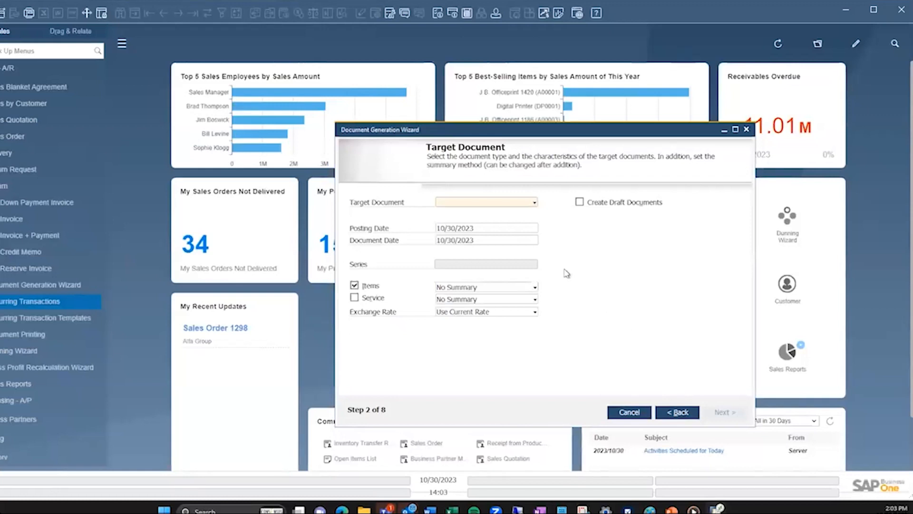
- Choose A/R Invoice as the target document with the exchange rate at Use Current Rate, and continue to the base documents
left_click(529, 208)
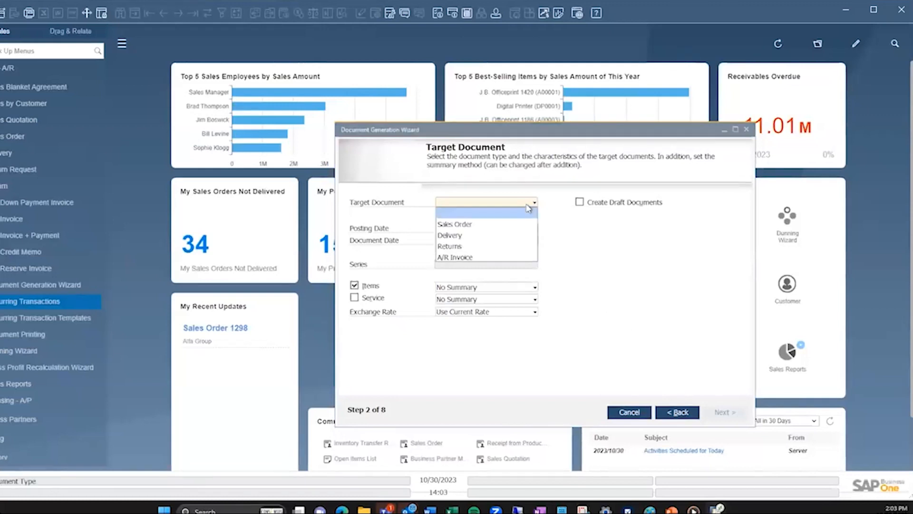
left_click(483, 258)
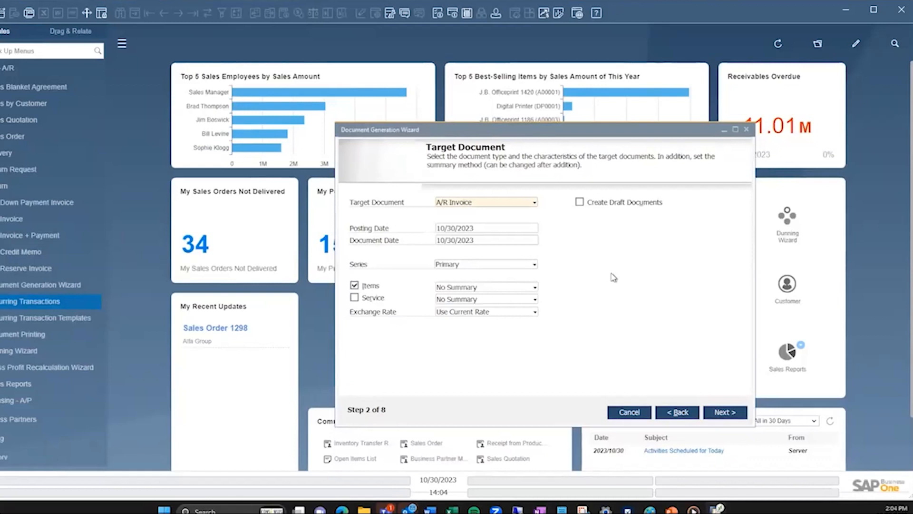
left_click(503, 312)
left_click(592, 315)
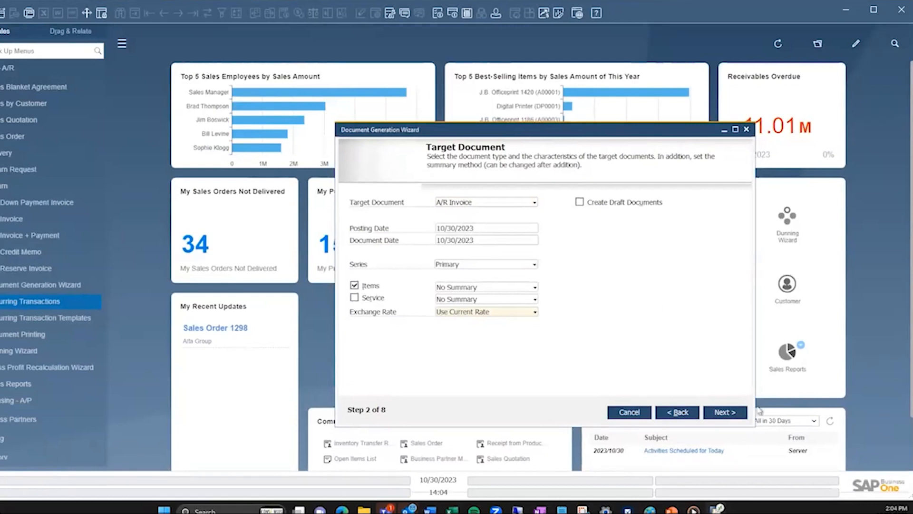
left_click(739, 414)
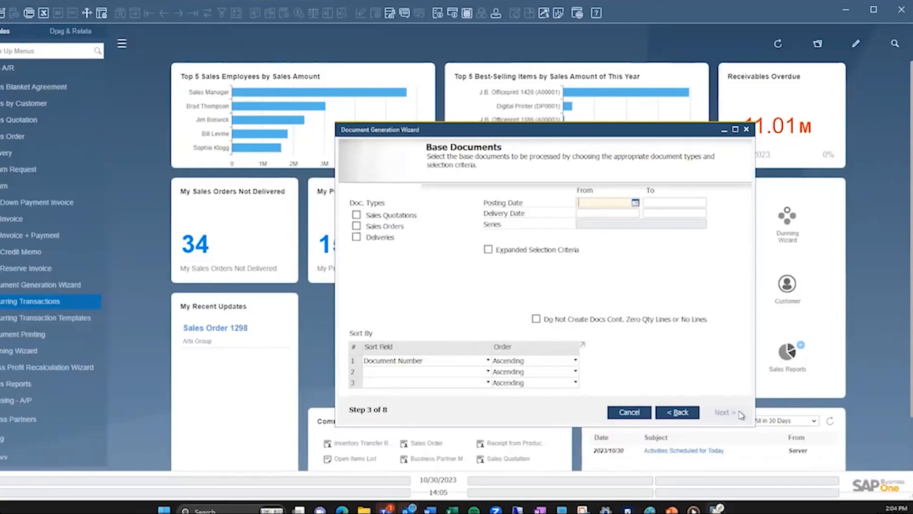
- Select Deliveries as the base document type and set the posting date range from 09/15/2023 to 10/30/2023
left_click(373, 241)
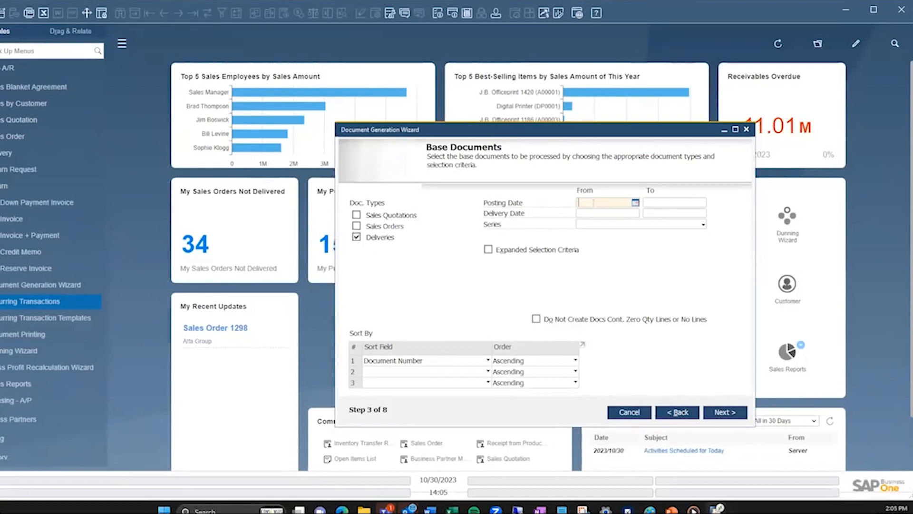
type("0915")
key("Tab")
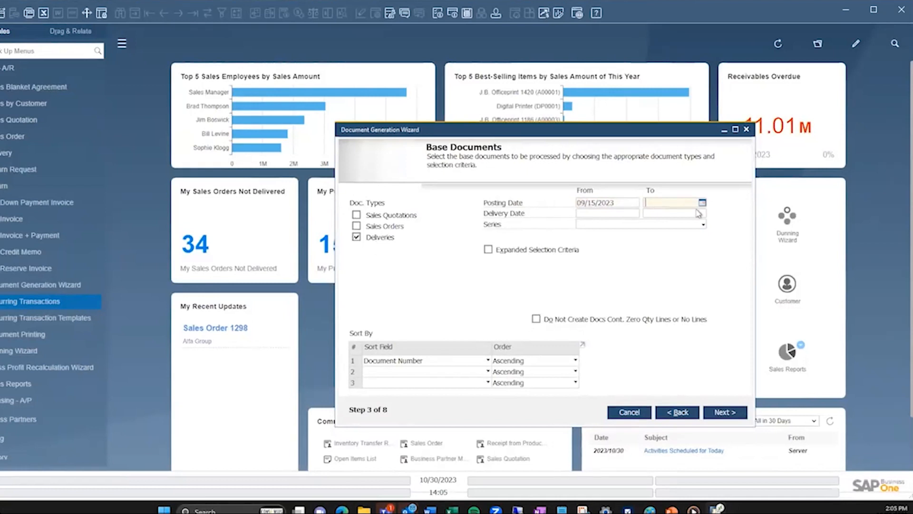
type("t")
key("Tab")
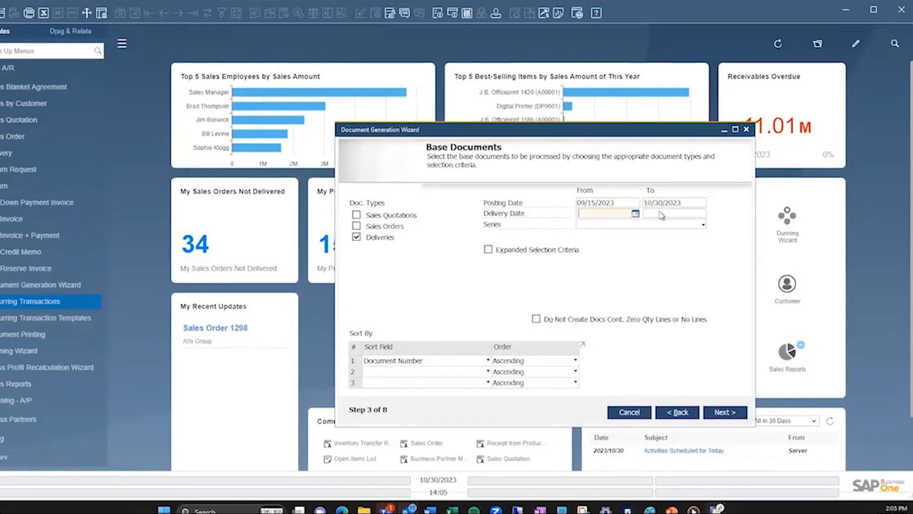
left_click(618, 203)
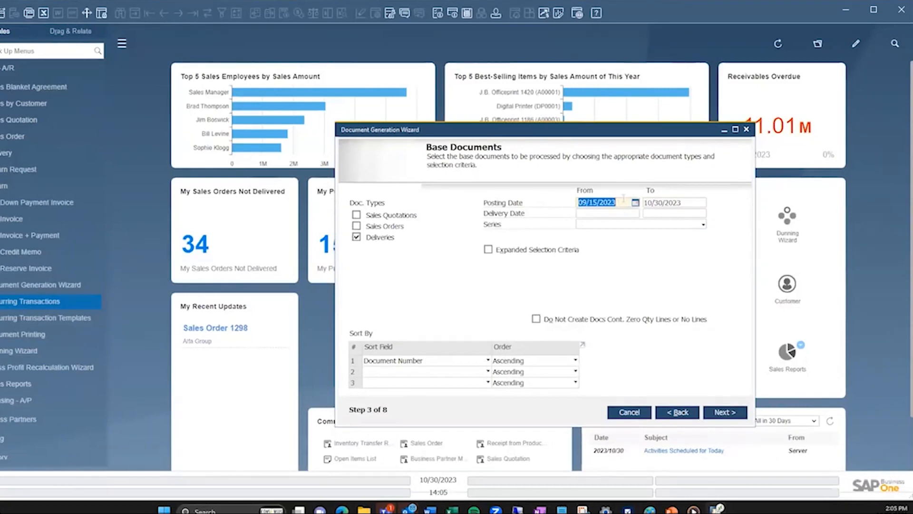
key("BackSpace")
type("09152023")
key("Tab")
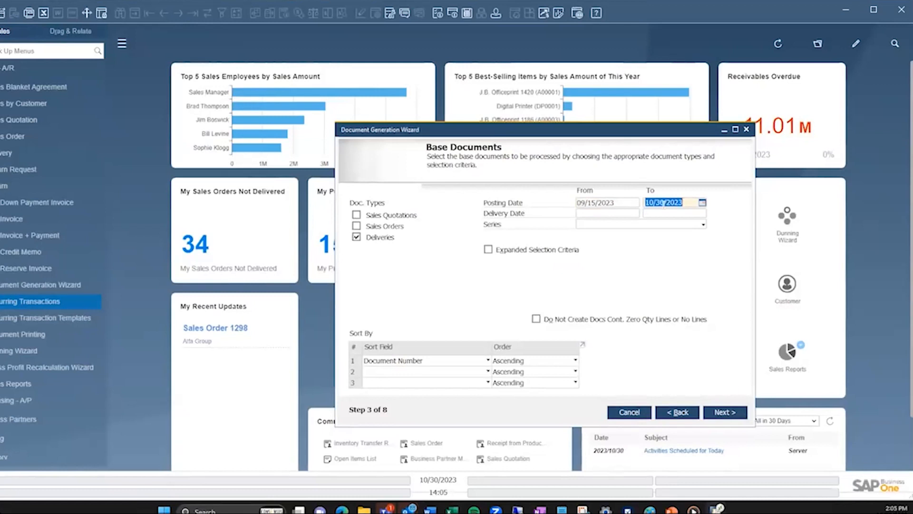
- Set the delivery date range of the base documents from 09/15/2023 to 10/30/2023
left_click(625, 214)
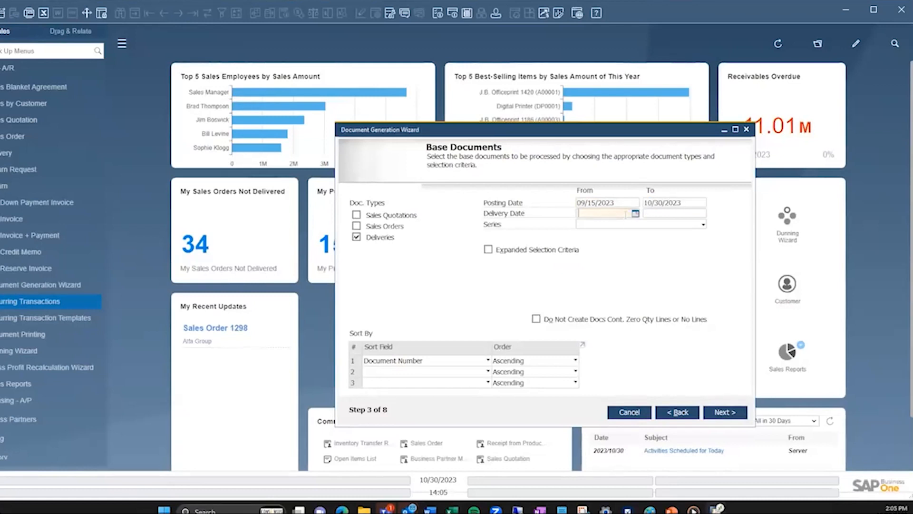
type("0915")
key("Tab")
type("1030")
key("Tab")
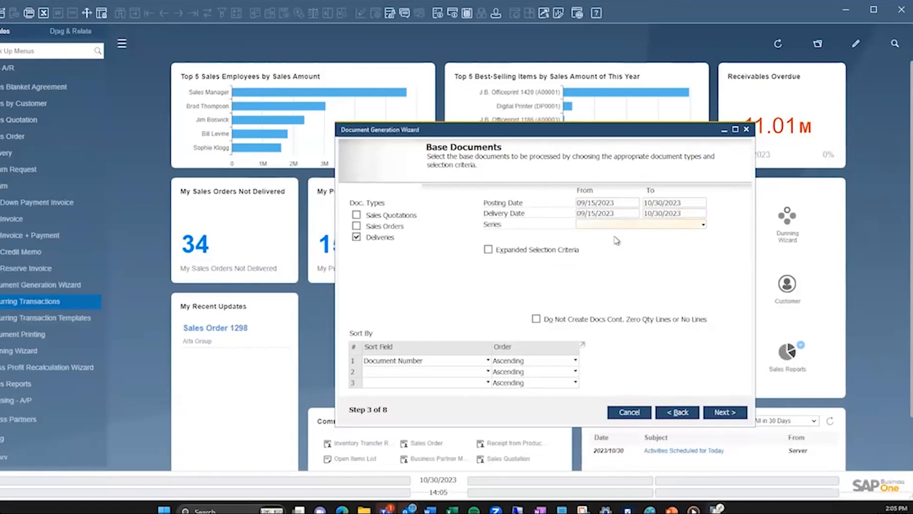
left_click(561, 253)
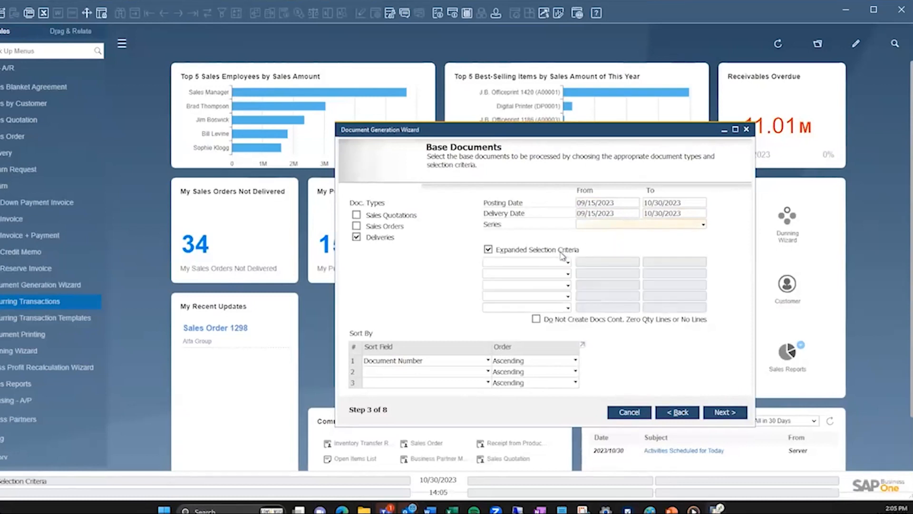
left_click(567, 263)
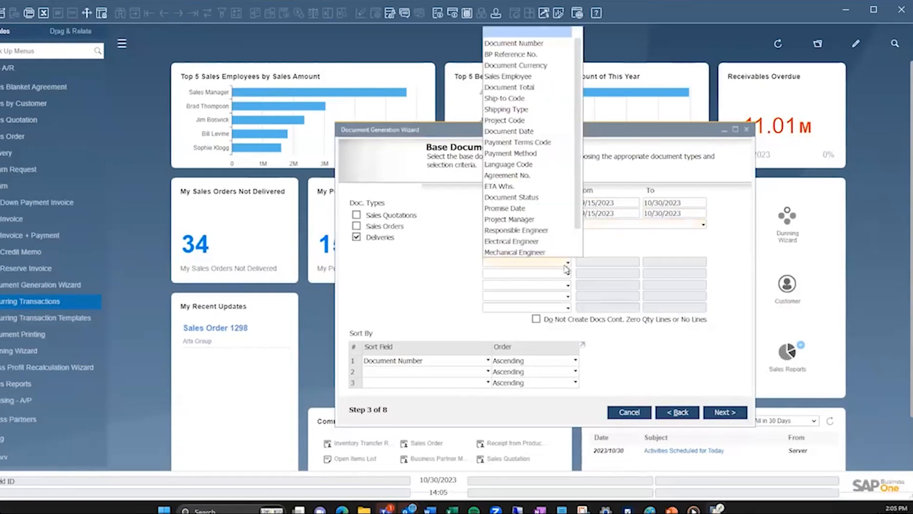
left_click(611, 248)
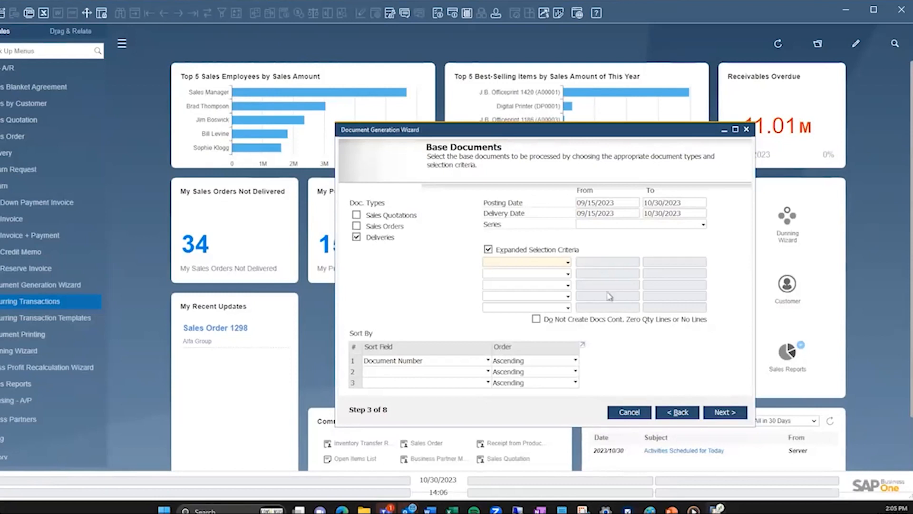
left_click(488, 249)
- In the wizard's consolidation options, consolidate the invoices by Ship-to Address without expanded options, and continue to the customer selection
left_click(724, 414)
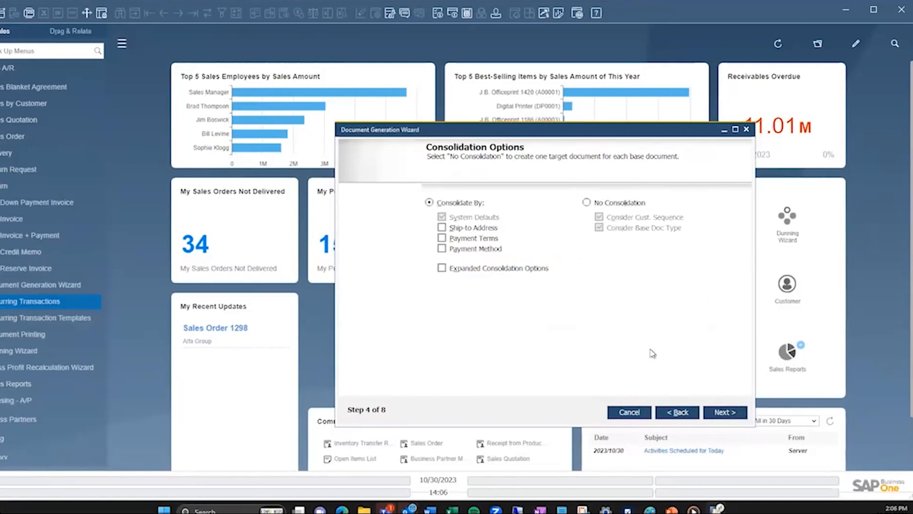
left_click(443, 228)
left_click(442, 268)
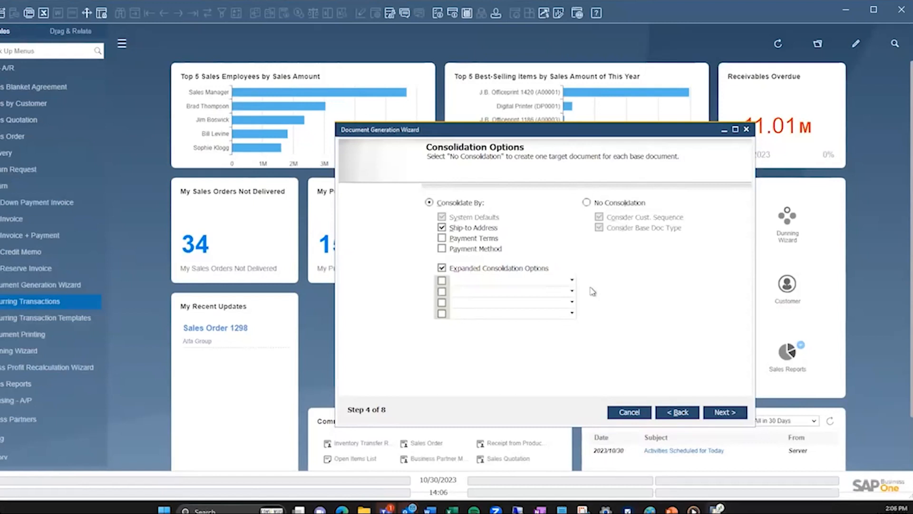
left_click(533, 269)
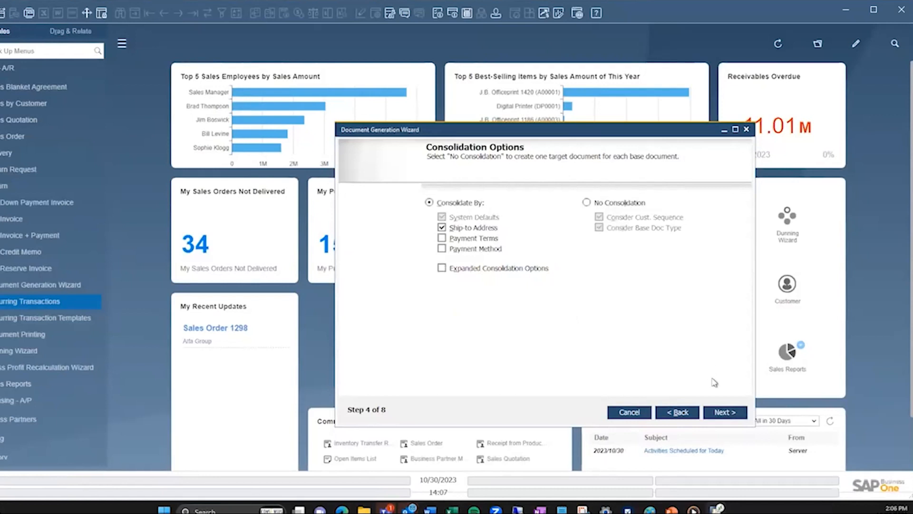
left_click(723, 410)
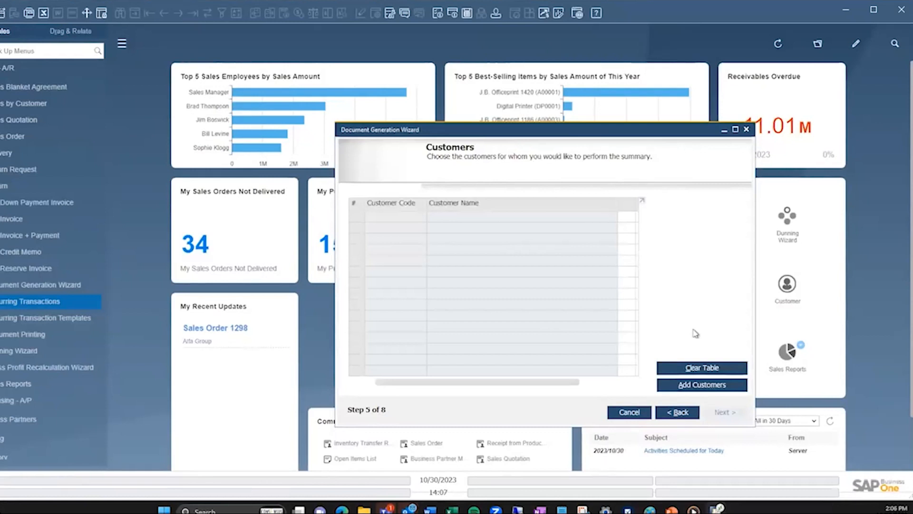
- Add customers from all customer groups to the wizard's table, exclude the customer CF Test, and continue to Messages and Alerts
left_click(711, 387)
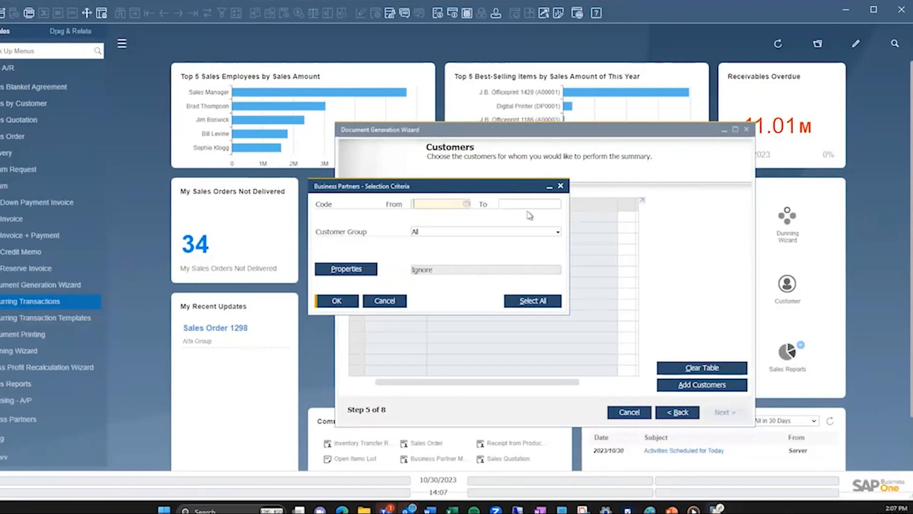
left_click(337, 301)
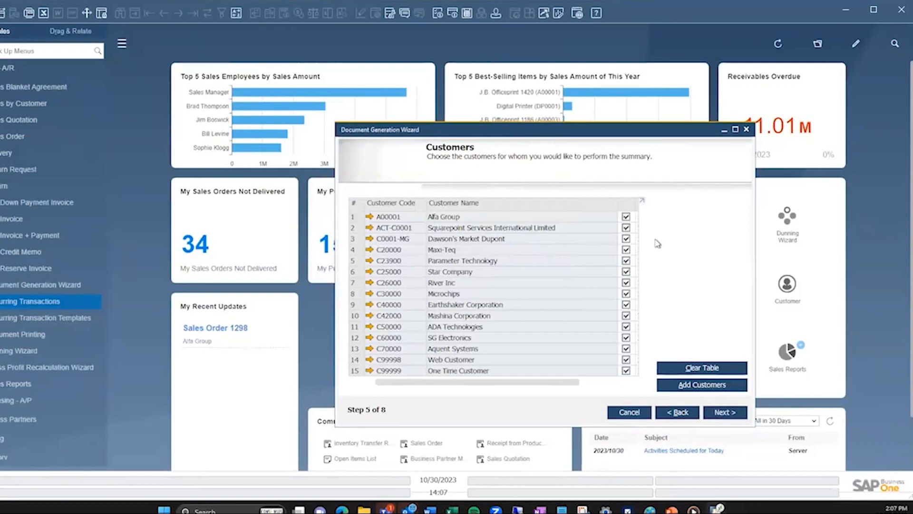
scroll(560, 284, "down", 3)
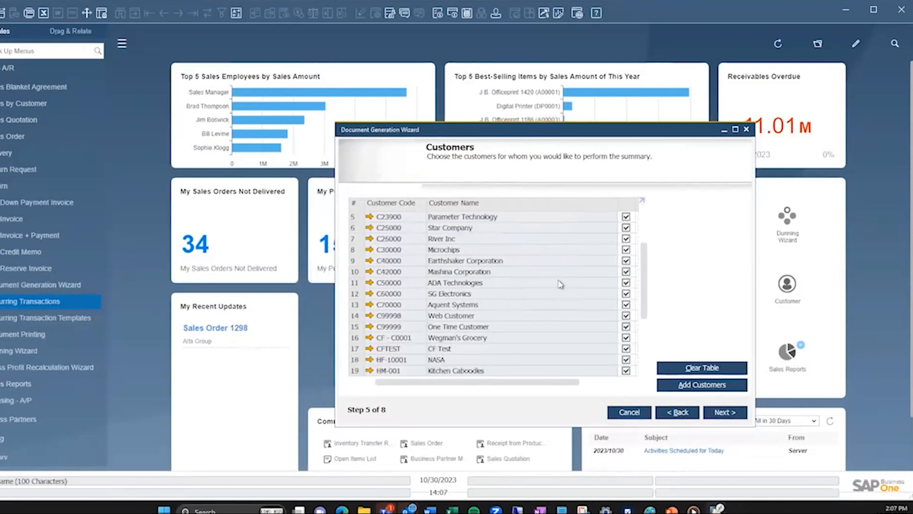
left_click(625, 315)
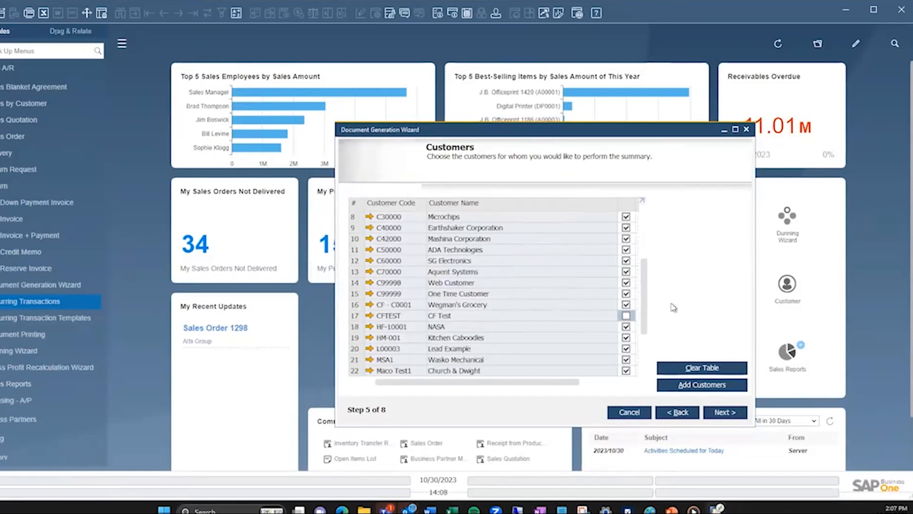
left_click(720, 414)
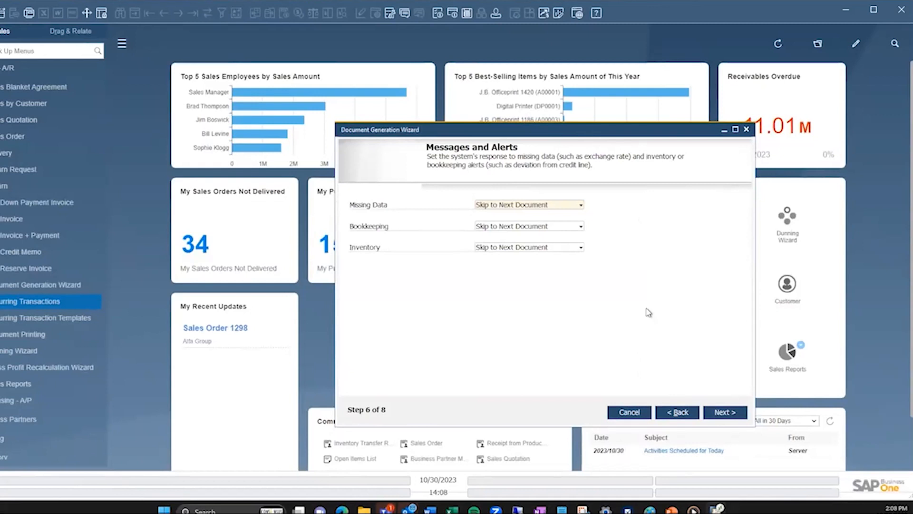
- Accept Skip to Next Document for all alerts, then run the wizard with Save Parameter Set and Execute, confirming document creation
left_click(730, 415)
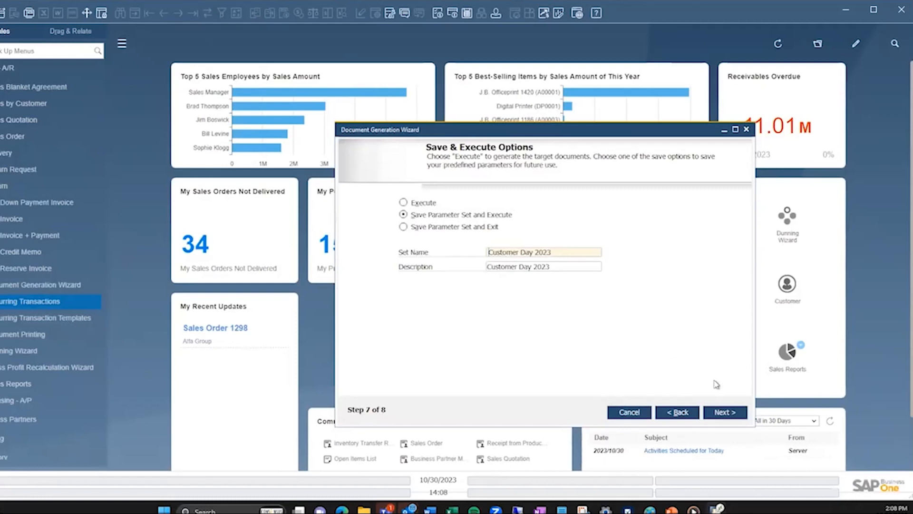
left_click(730, 411)
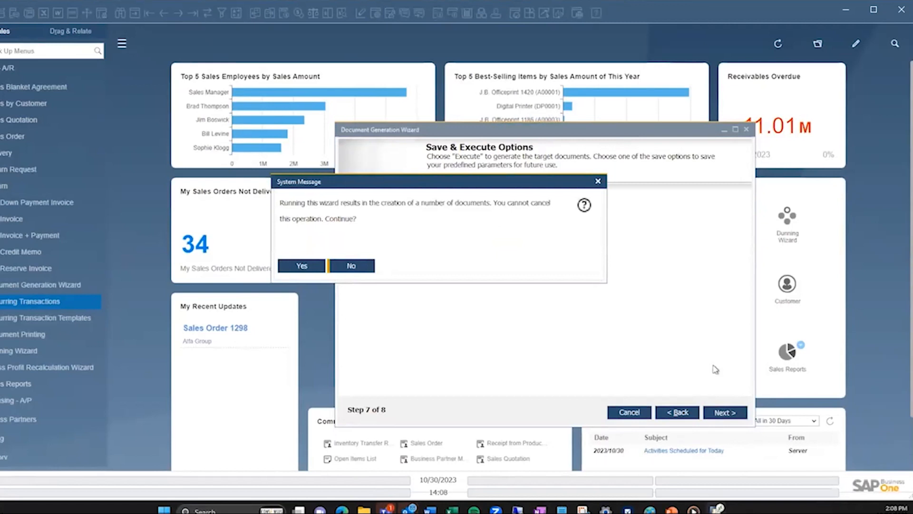
left_click(312, 273)
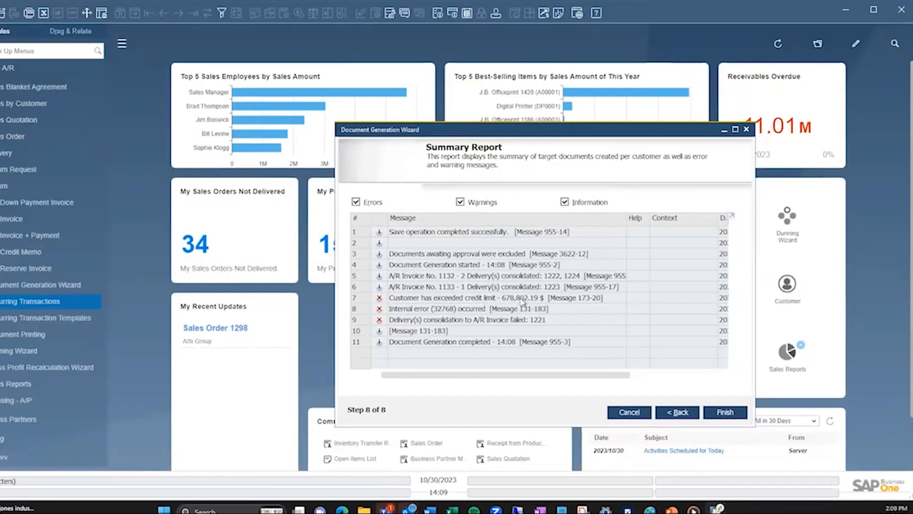
- Finish the Document Generation Wizard and open the last record in A/R Invoice
left_click(723, 413)
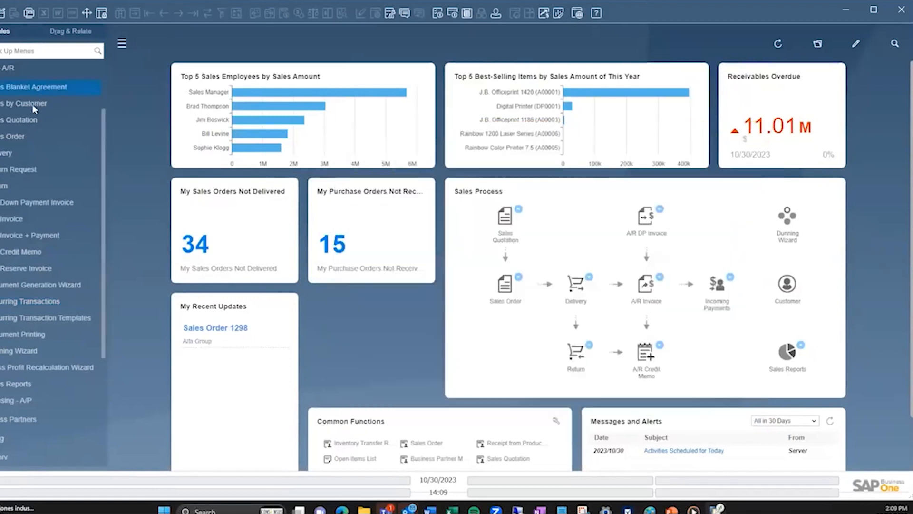
left_click(20, 220)
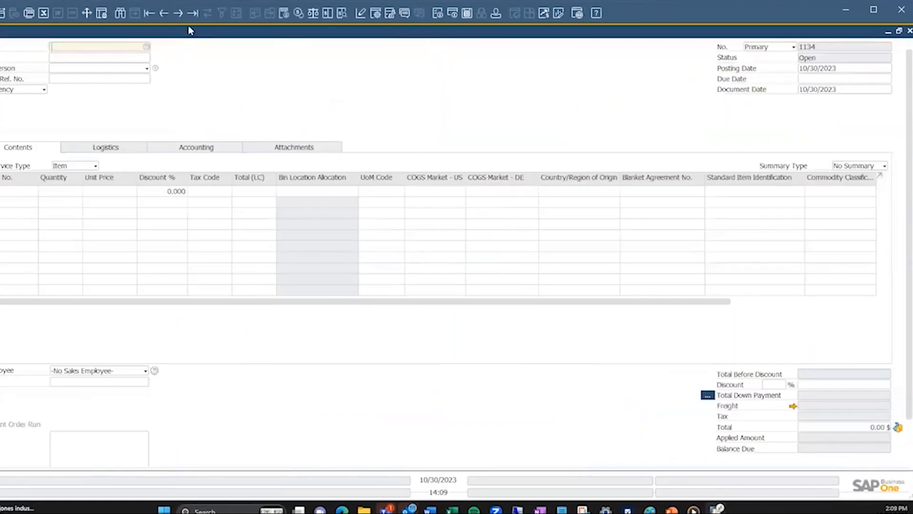
left_click(193, 14)
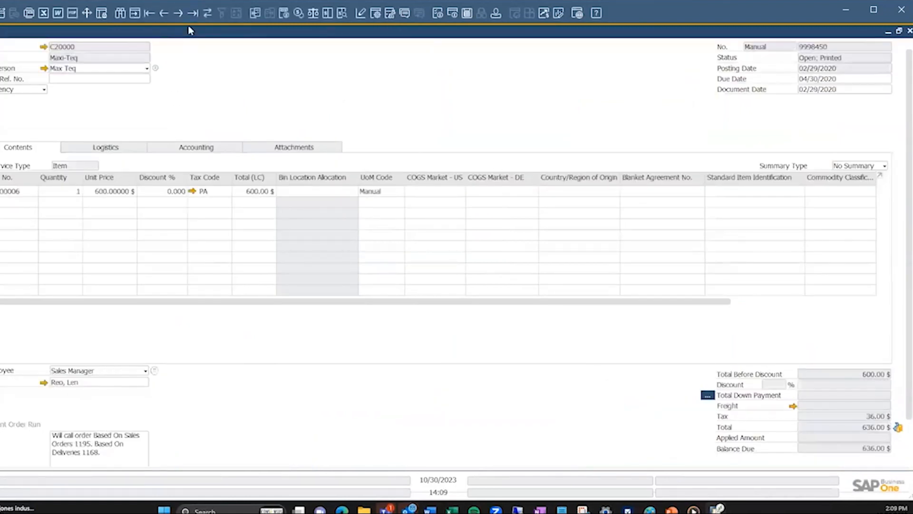
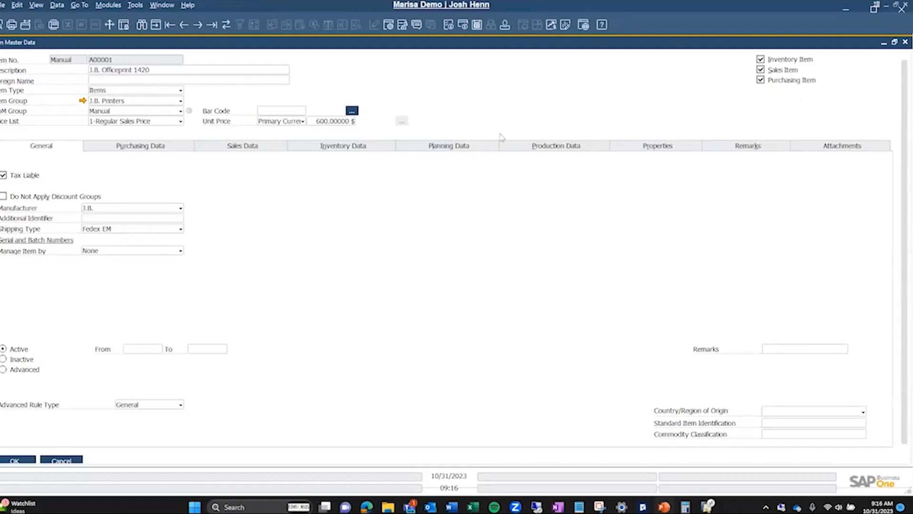
- View the planning and procurement methods in the Planning Data of item A00001
left_click(465, 147)
left_click(466, 150)
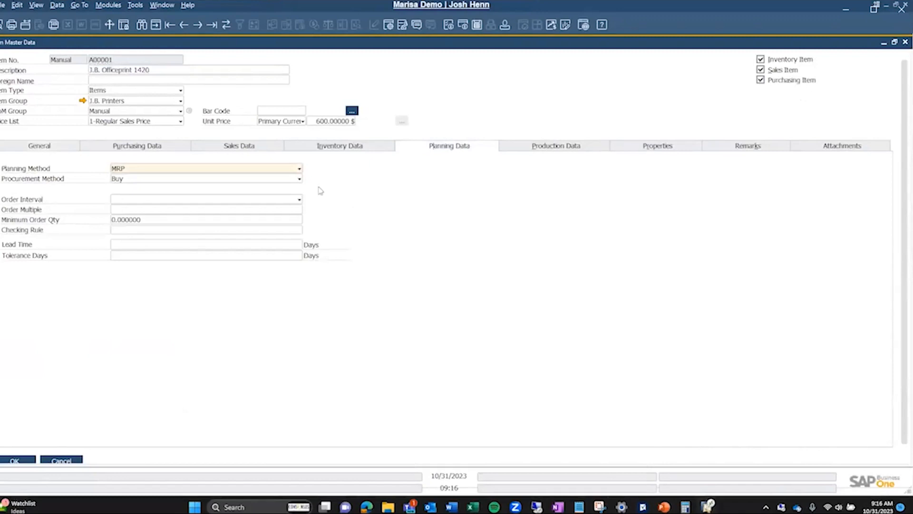
left_click(285, 181)
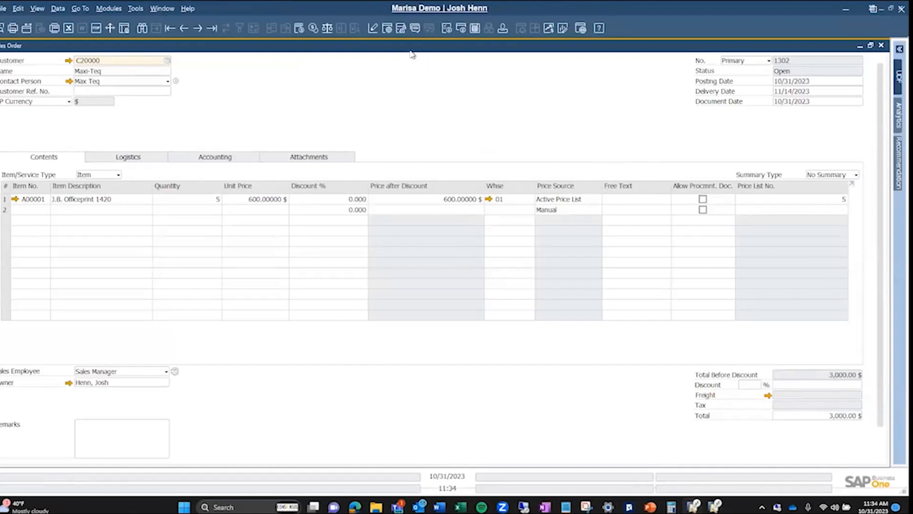
- Find the Allow Procmnt. Doc. column in the sales order's table format settings by searching "allow", and save the form settings
left_click(387, 29)
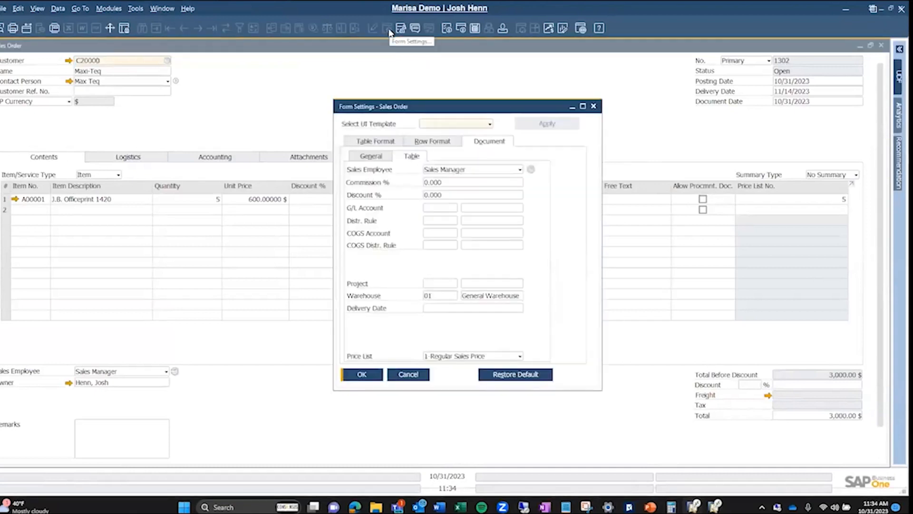
left_click(392, 142)
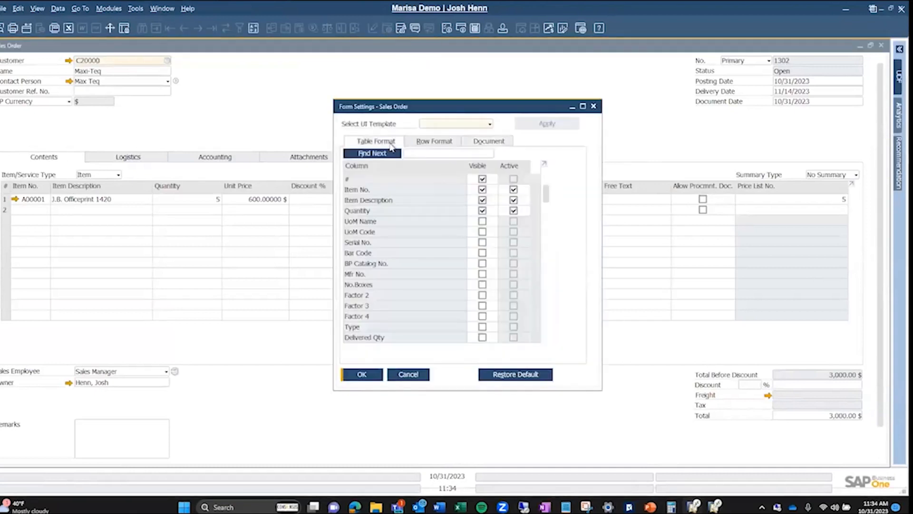
left_click(408, 154)
type("allow")
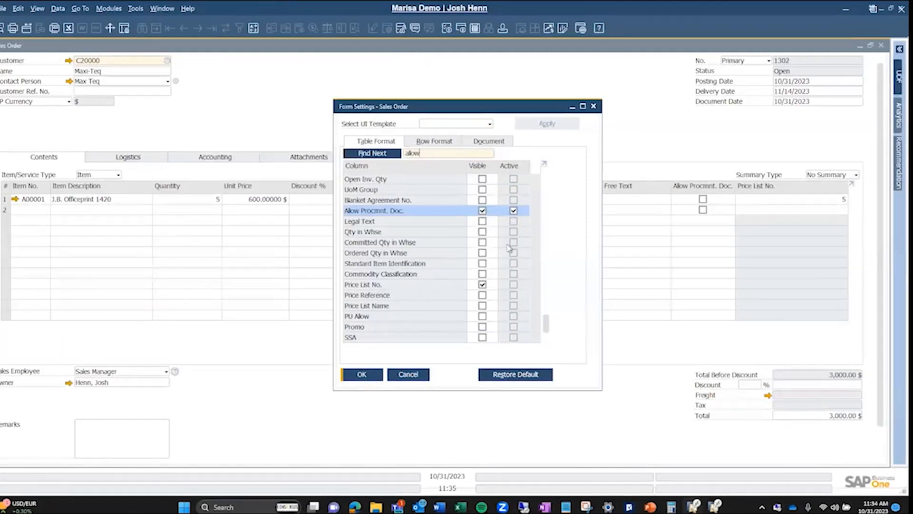
left_click(362, 376)
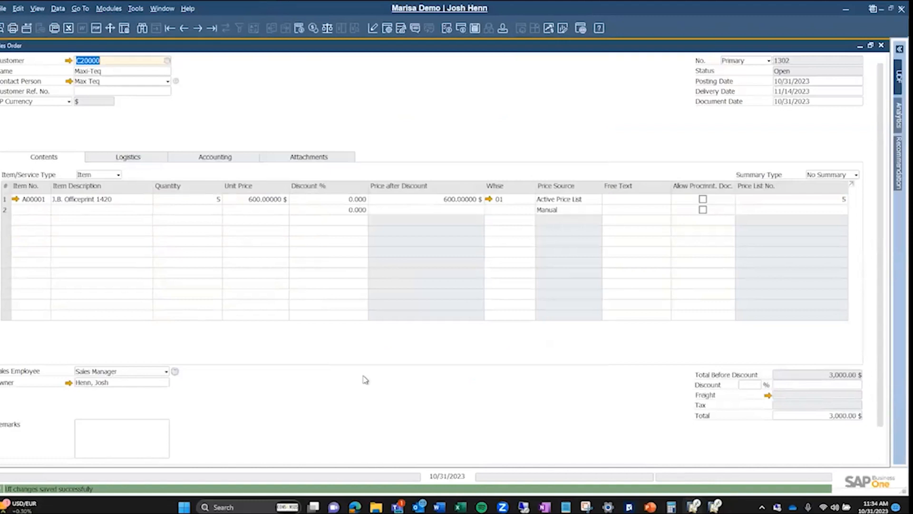
- Switch from the sales order to the Digital Printer production order, enable Procure Items for its existing rows, and update the order
left_click(860, 45)
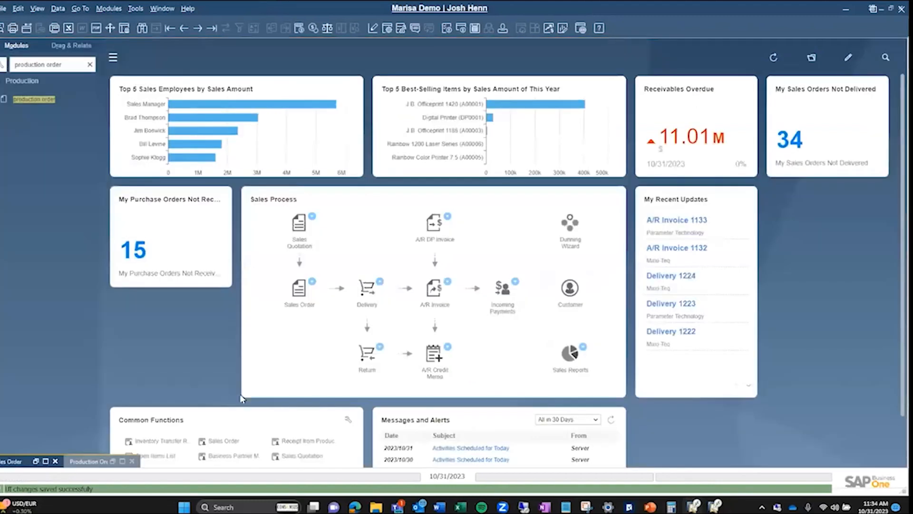
left_click(123, 461)
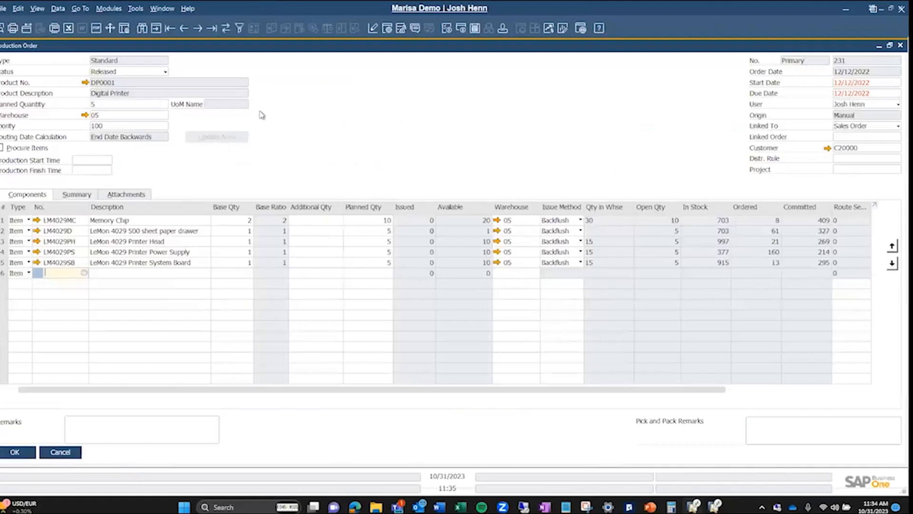
left_click(26, 151)
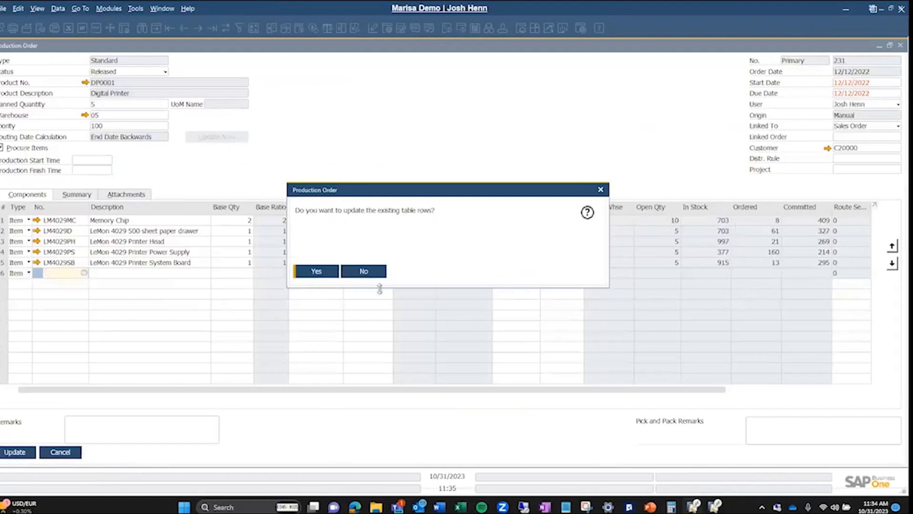
left_click(316, 271)
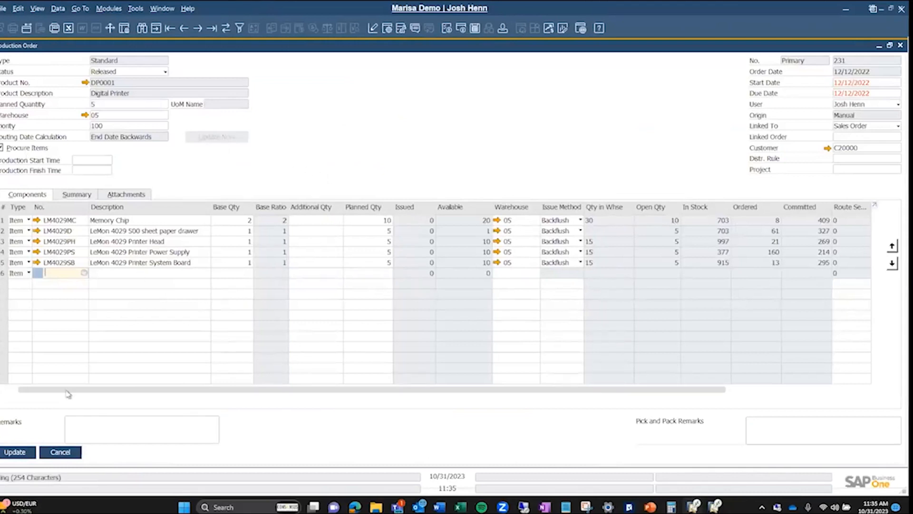
left_click(22, 452)
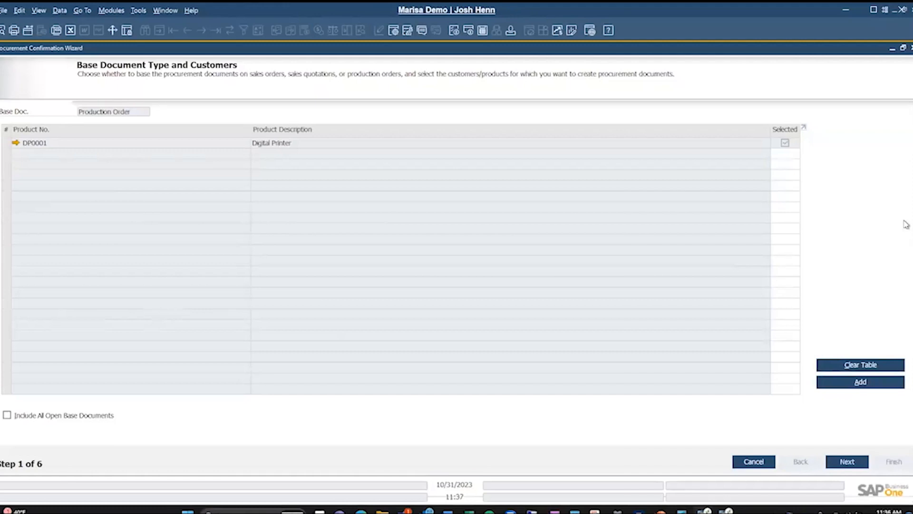
- Accept the production order for DP0001 as base document in the Procurement Confirmation Wizard, and continue to its line items
left_click(860, 465)
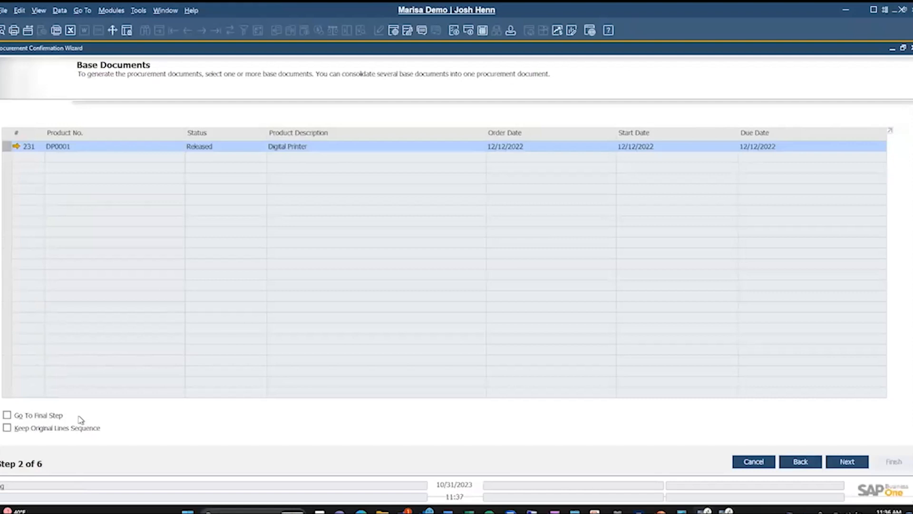
left_click(847, 461)
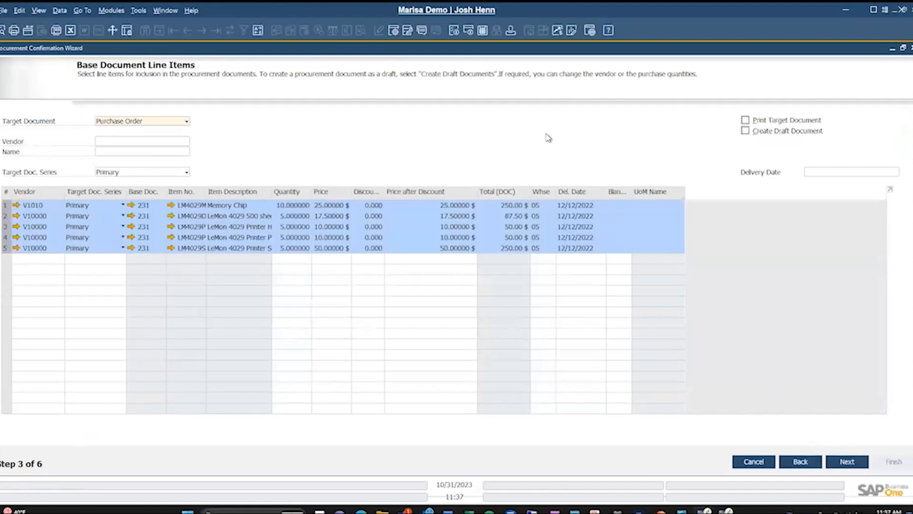
left_click(144, 142)
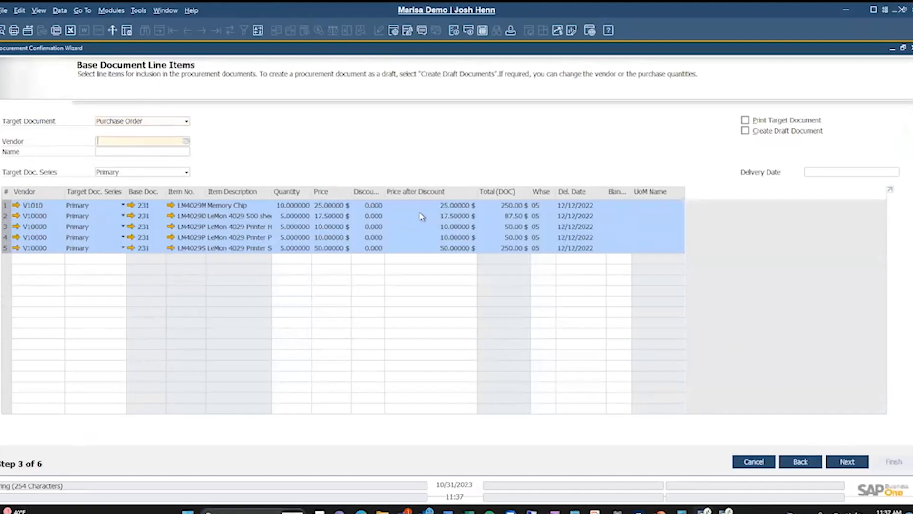
- Set the Memory Chip line's quantity to 25 and its price to 27, and continue to the consolidation options
left_click(289, 205)
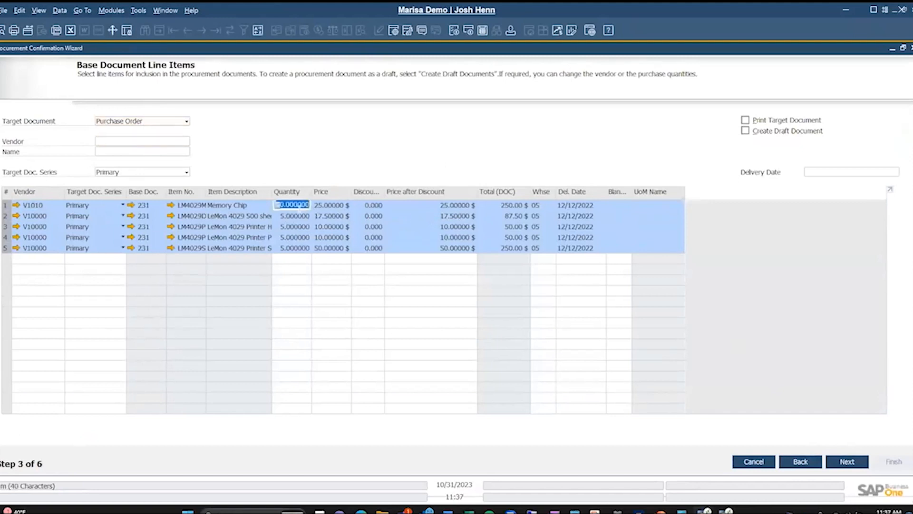
type("25")
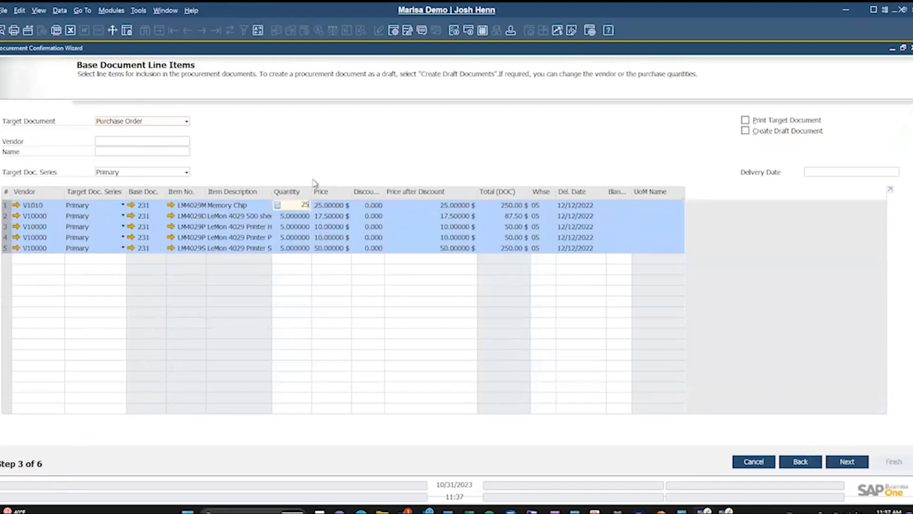
left_click(328, 205)
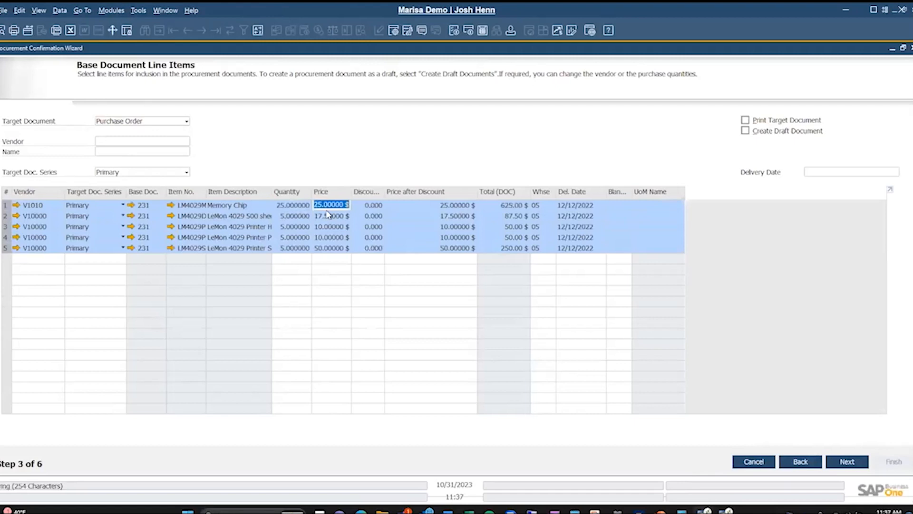
type("27")
key("Tab")
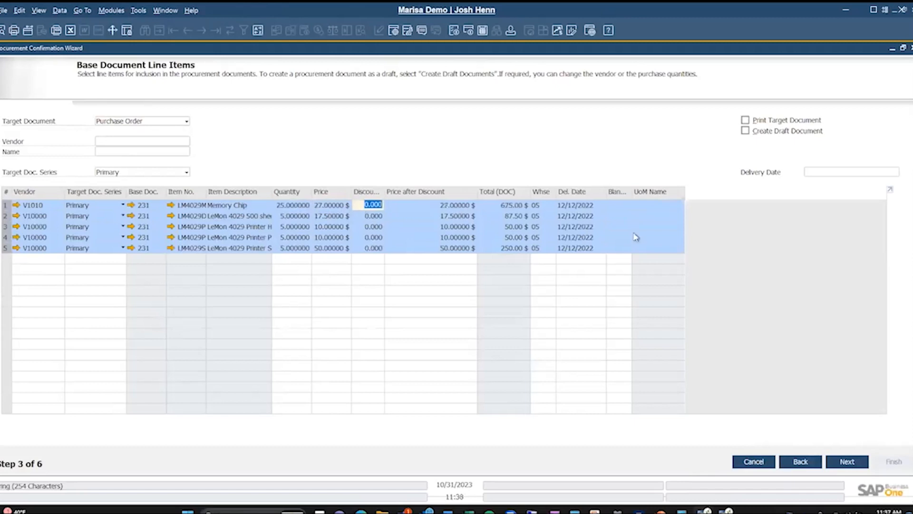
left_click(591, 204)
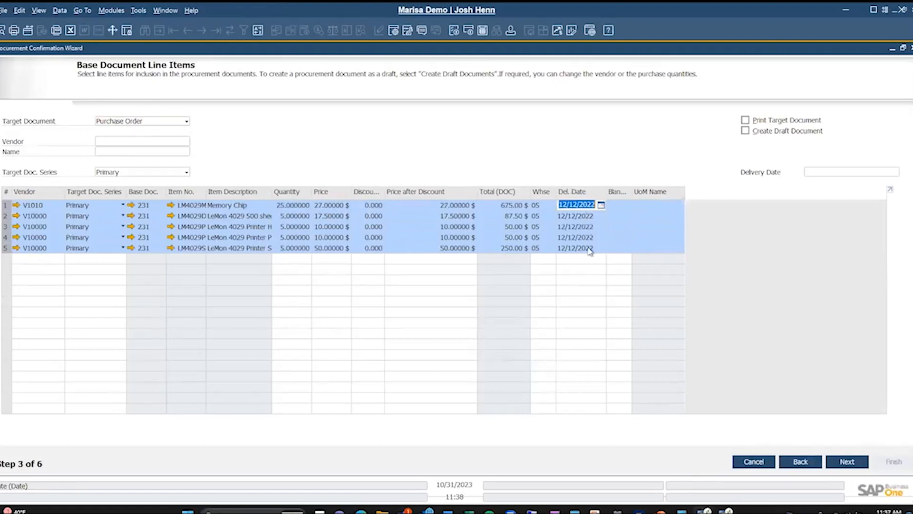
left_click(849, 462)
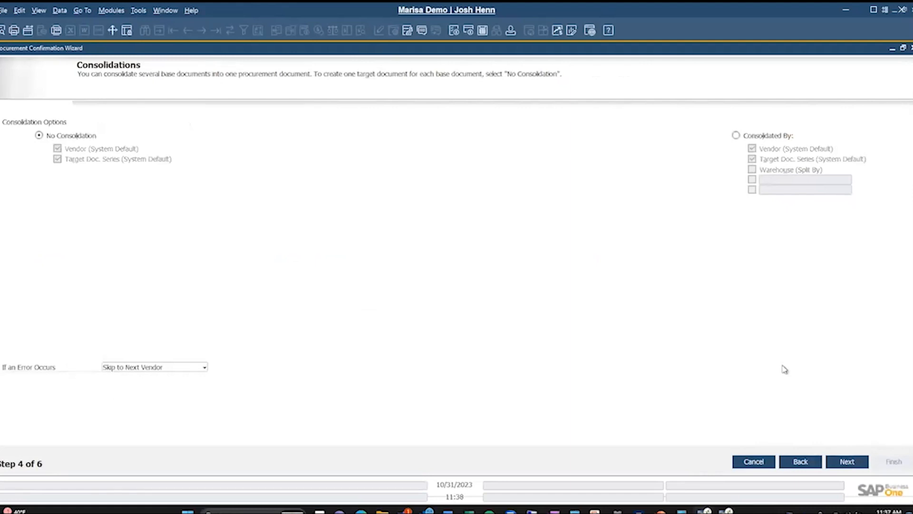
- Consolidate the purchase orders by vendor and target document series, and run the wizard through the preview to generate them
left_click(804, 464)
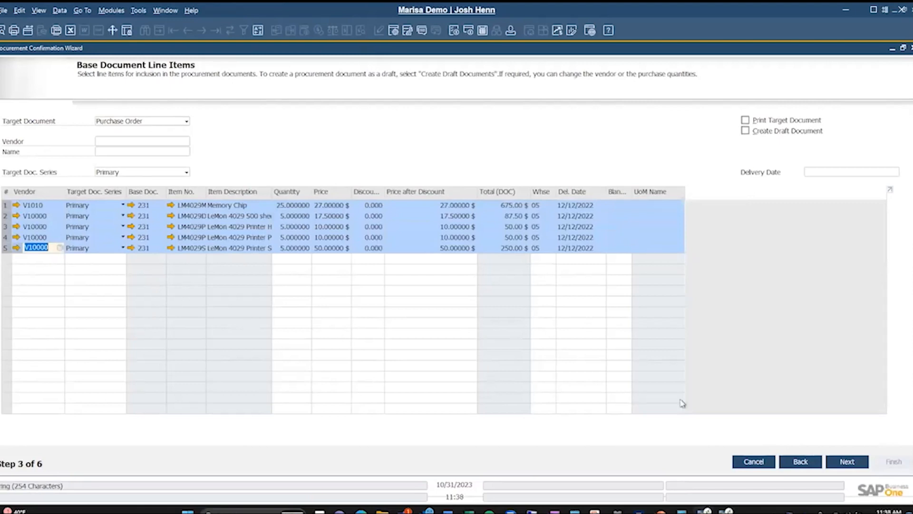
left_click(842, 461)
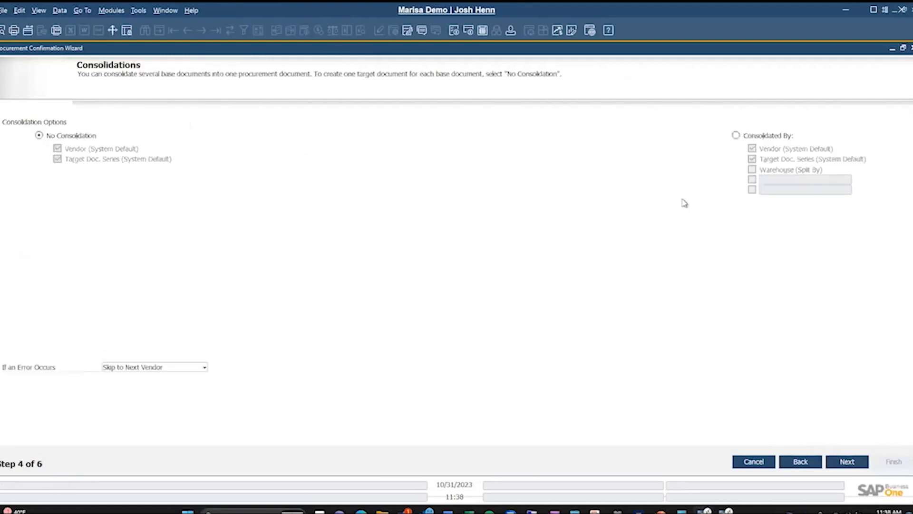
left_click(752, 138)
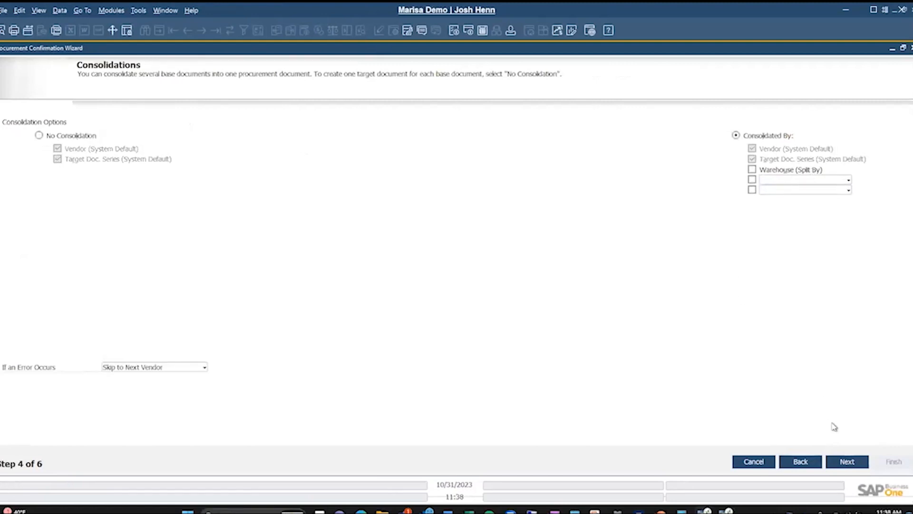
left_click(847, 462)
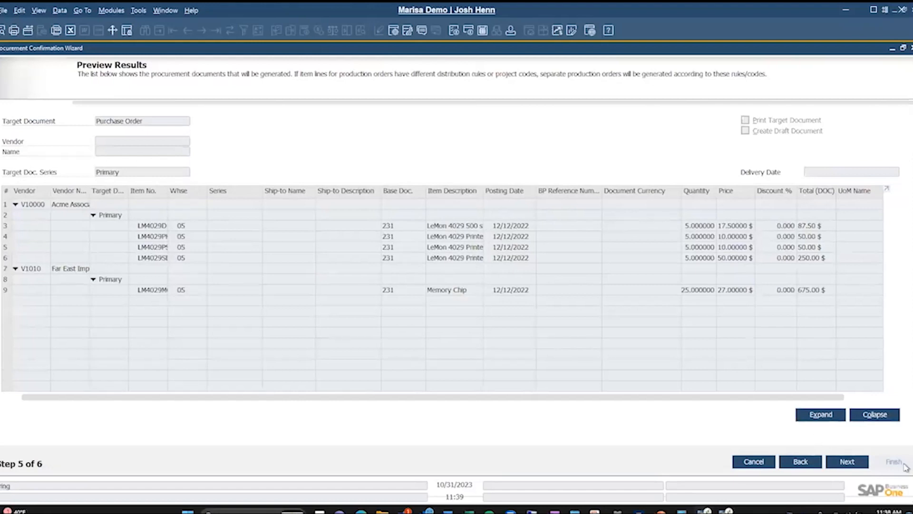
left_click(848, 462)
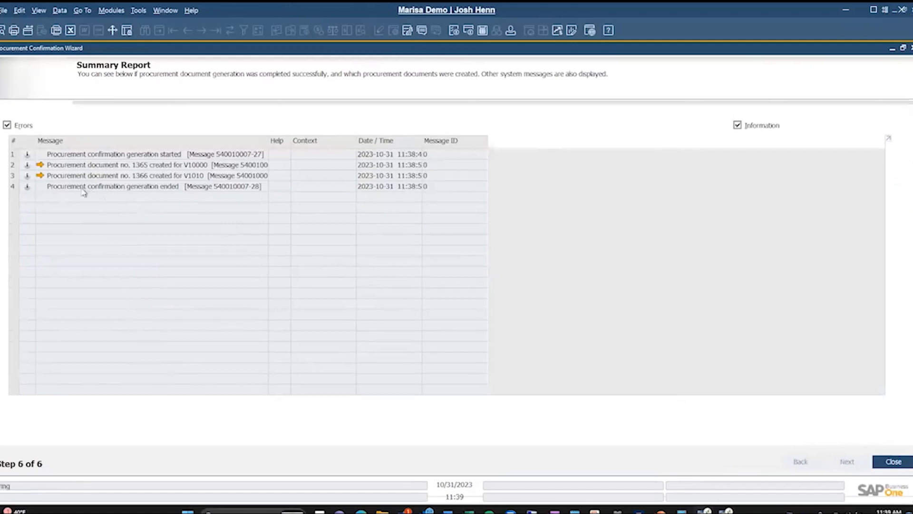
- View the generated purchase order for Acme Associates from the summary report, and return to the home screen
left_click(39, 164)
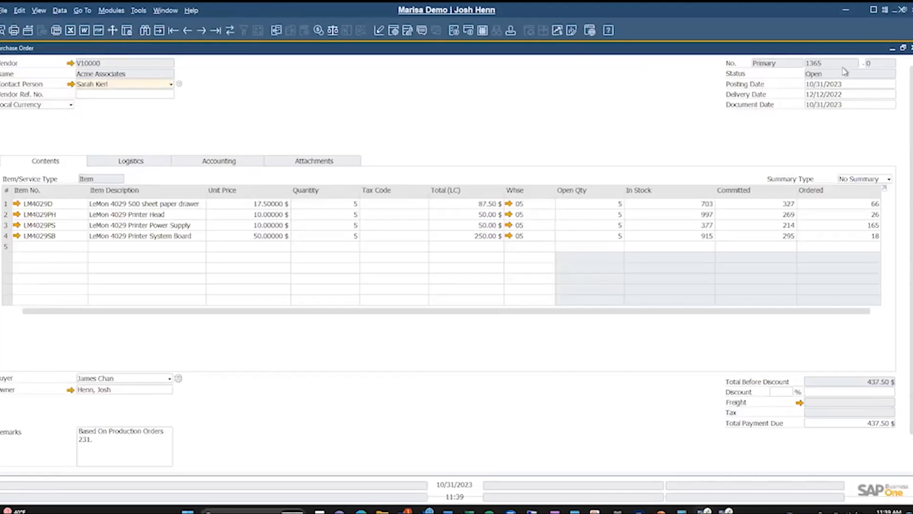
left_click(892, 49)
left_click(892, 49)
left_click(892, 49)
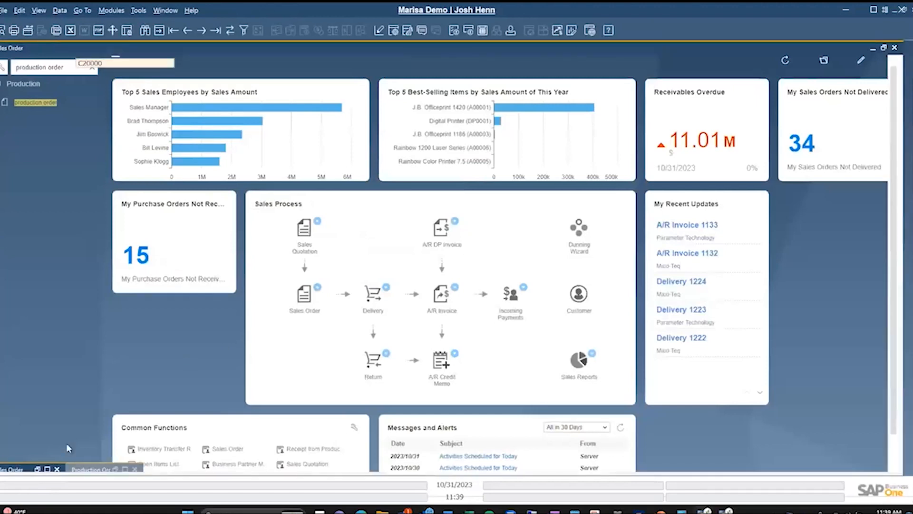
- Restore the Maxi-Teq sales order, enable Allow Procmnt. Doc. on the A00001 line, and add the order with Add & View
left_click(47, 470)
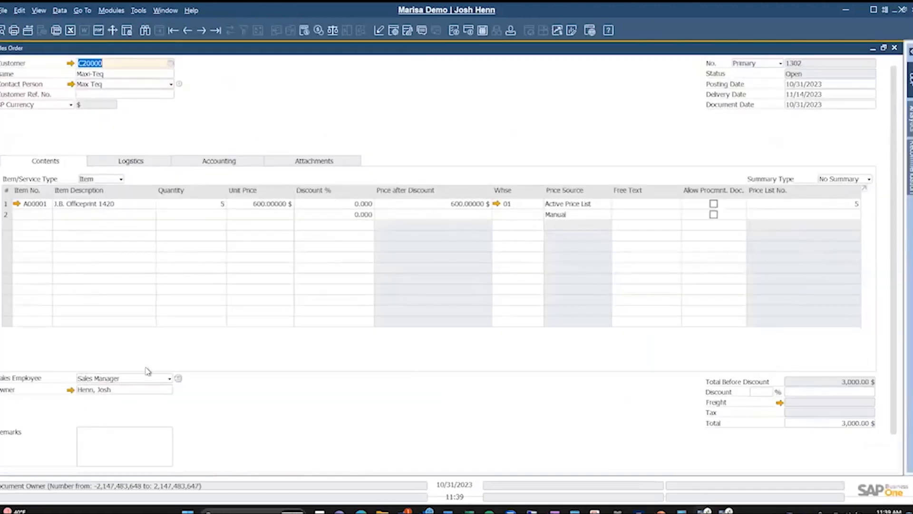
left_click(714, 204)
left_click_drag(894, 261, 893, 358)
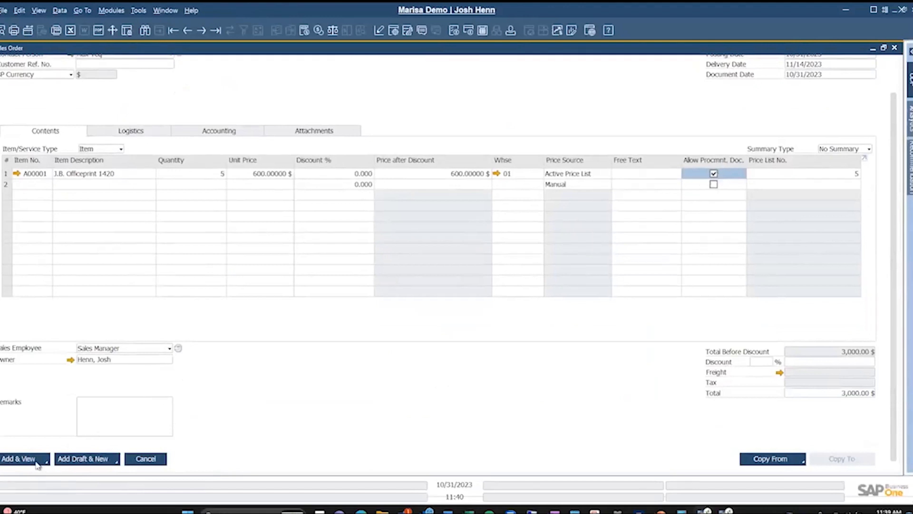
left_click(19, 459)
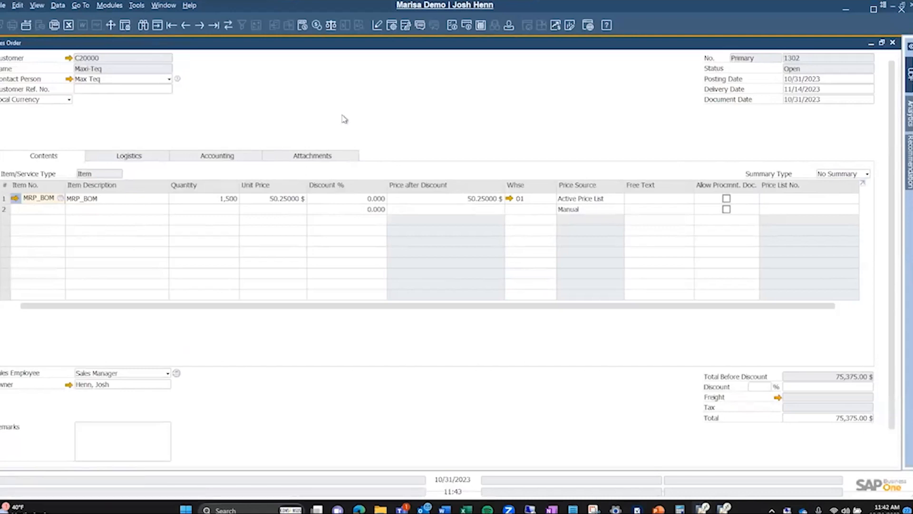
- Enable Allow Procmnt. Doc. on the MRP_BOM line of the Maxi-Teq sales order and save the update
left_click(726, 198)
scroll(571, 285, "down", 1)
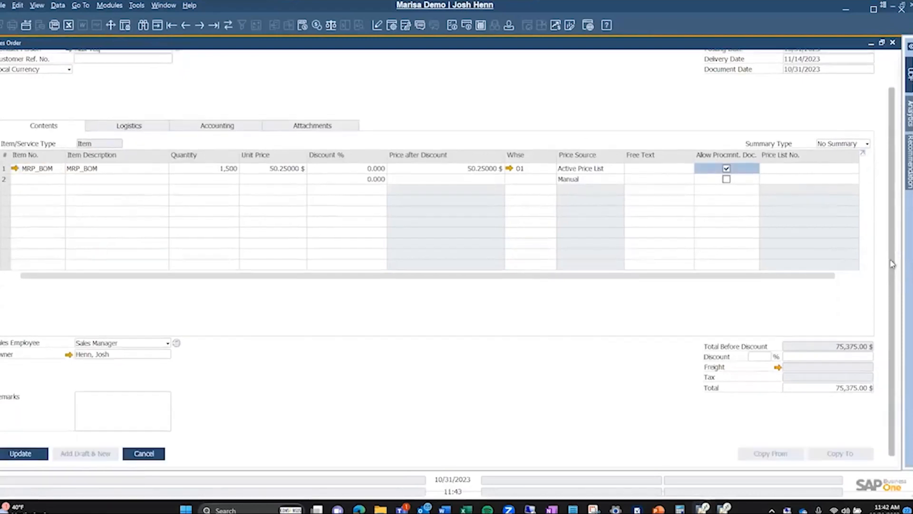
left_click(37, 455)
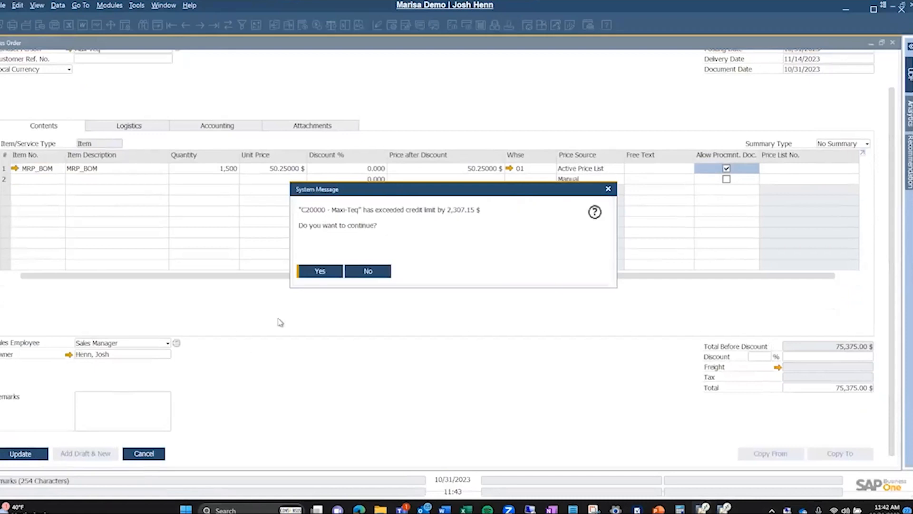
left_click(319, 271)
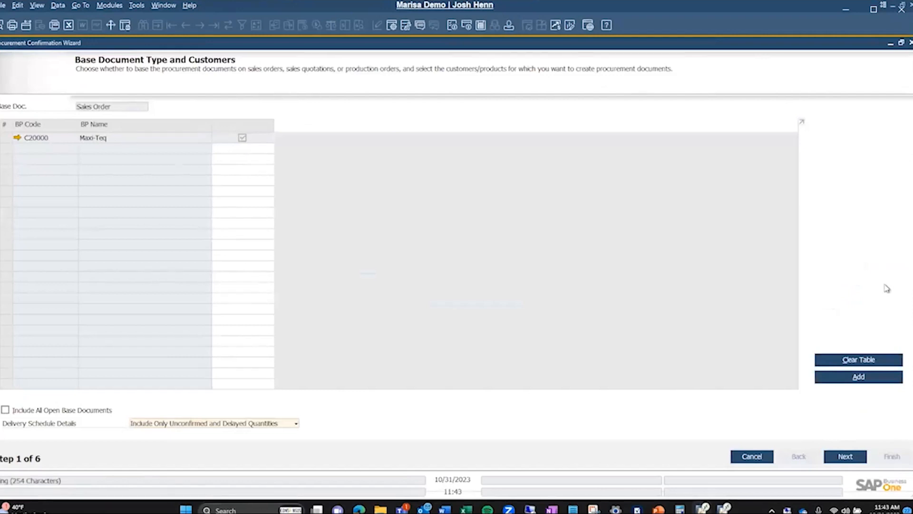
- Base the procurement on Maxi-Teq's sales order dated 10/31/2023, keeping Production Order as the target document
left_click(846, 457)
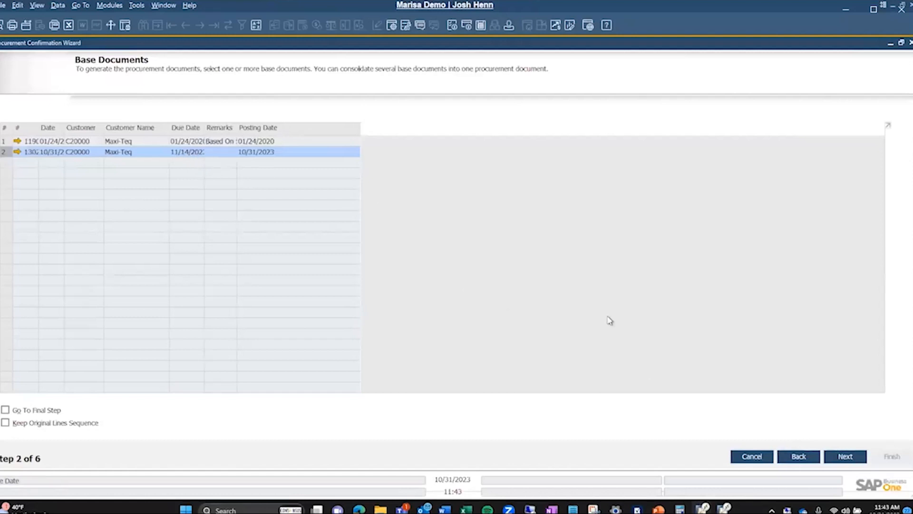
left_click(851, 463)
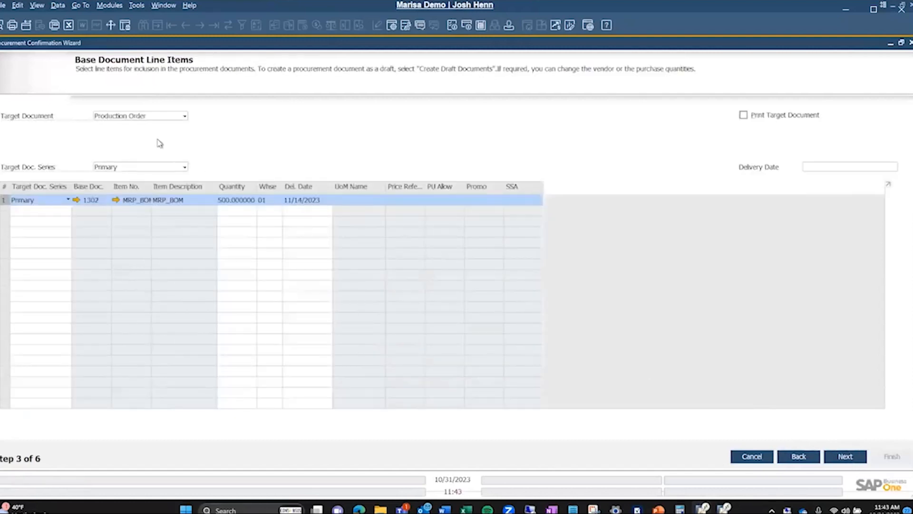
left_click(132, 119)
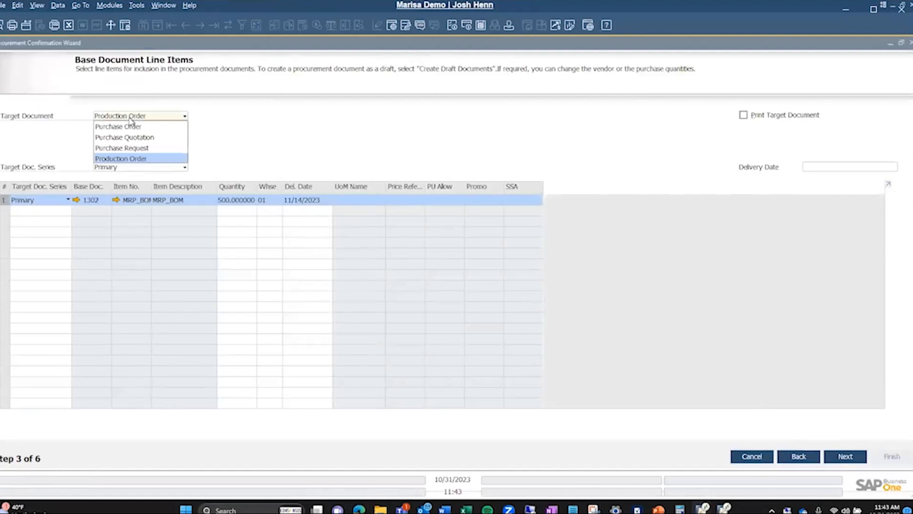
left_click(157, 190)
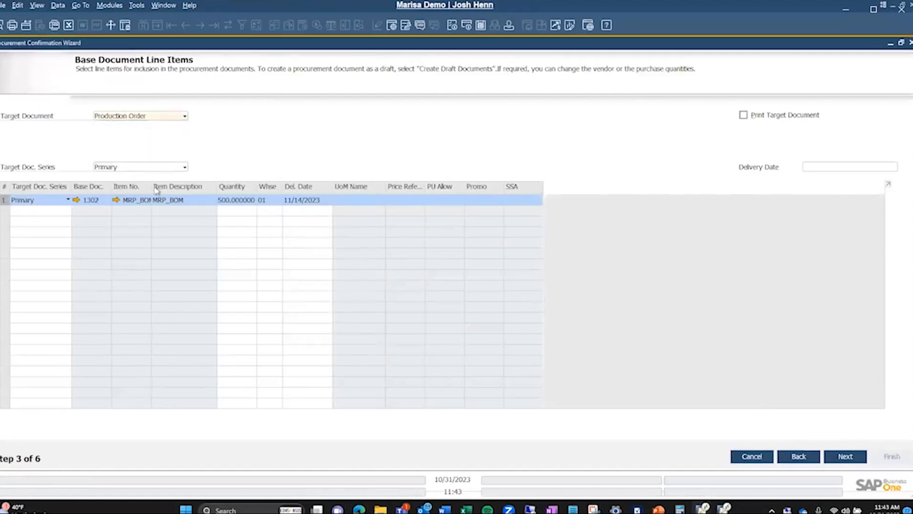
- Check the MRP_BOM item master data, and generate the production order with No Consolidation through the preview
left_click(115, 200)
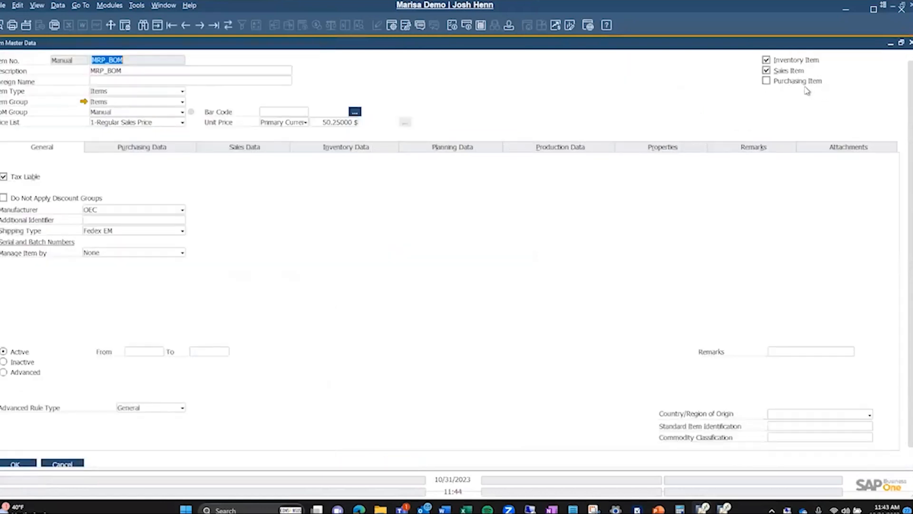
left_click(909, 42)
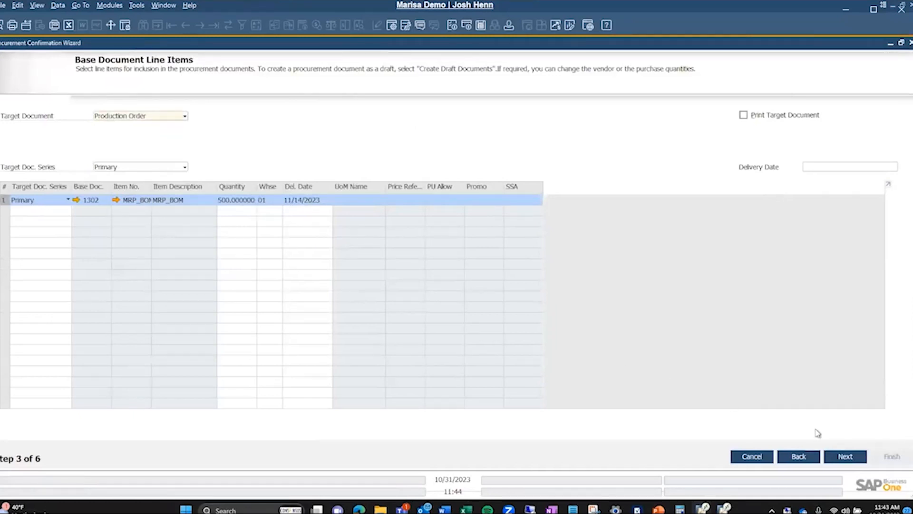
left_click(846, 457)
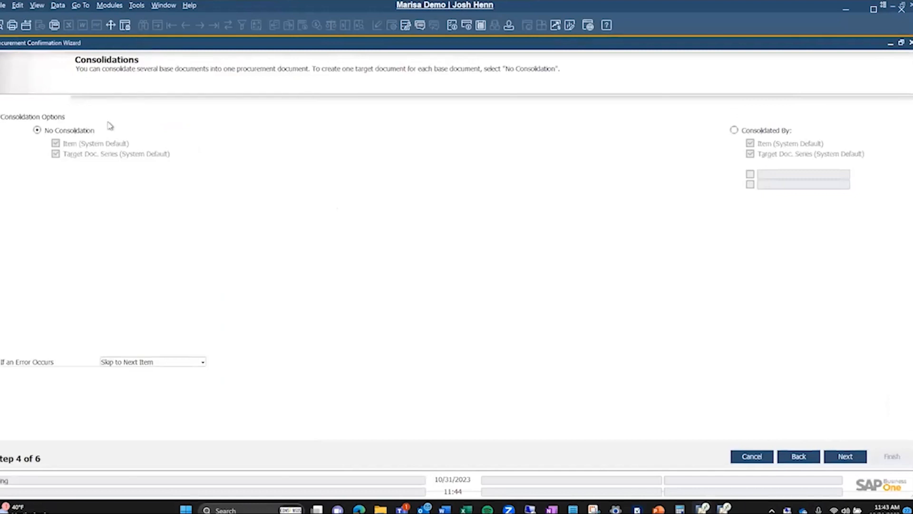
left_click(846, 459)
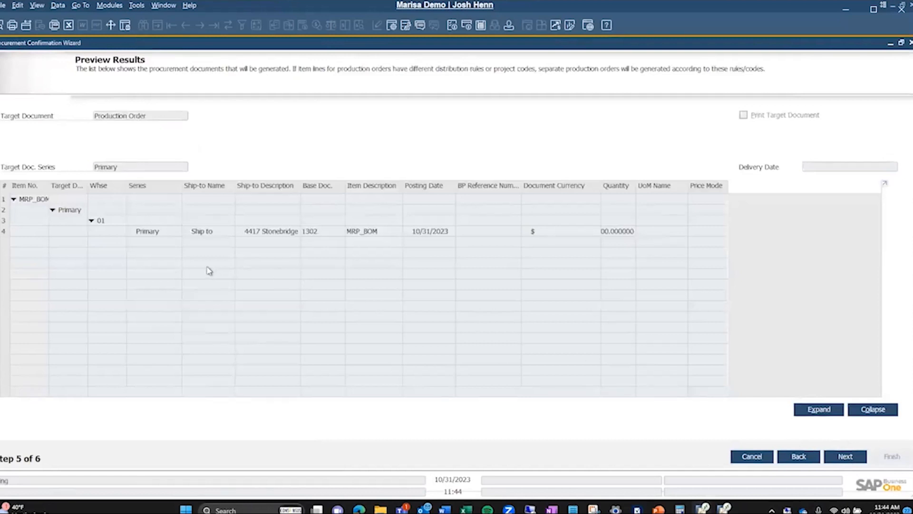
left_click(856, 457)
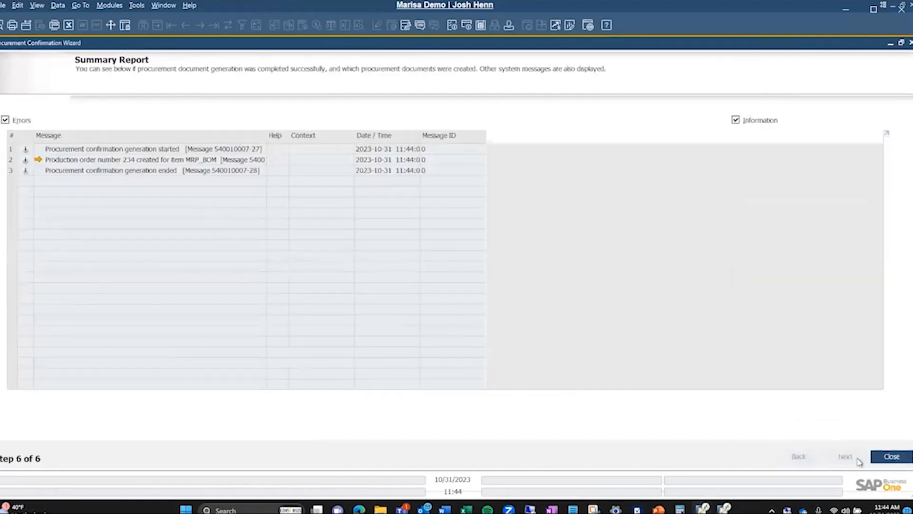
- View the generated MRP_BOM production order from the summary report and display its relationship map
left_click(38, 160)
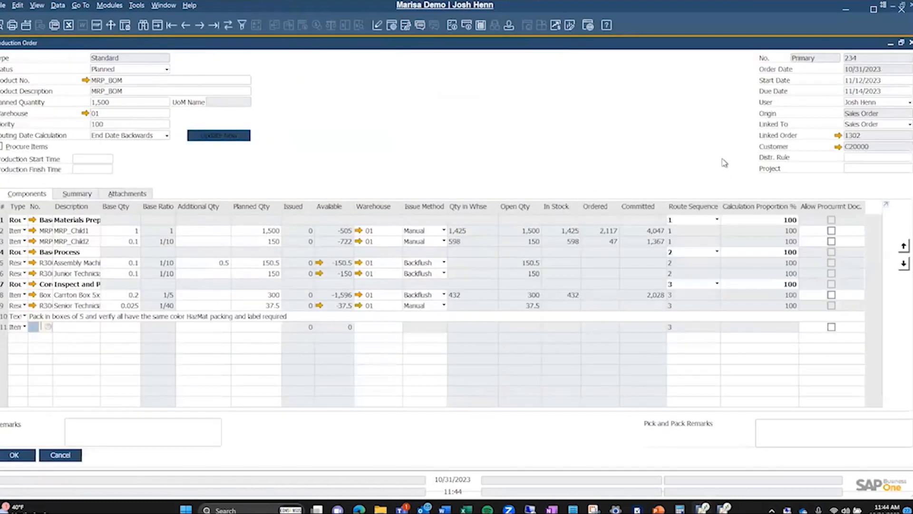
right_click(433, 129)
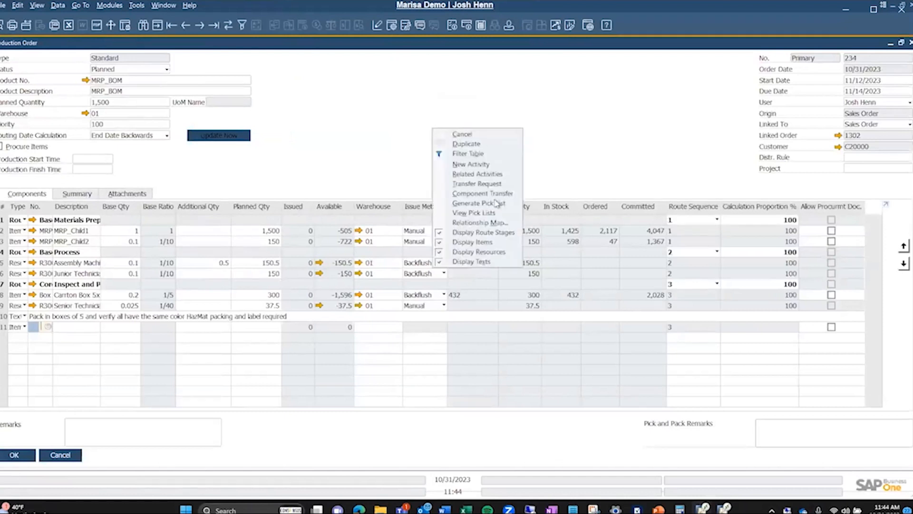
left_click(494, 223)
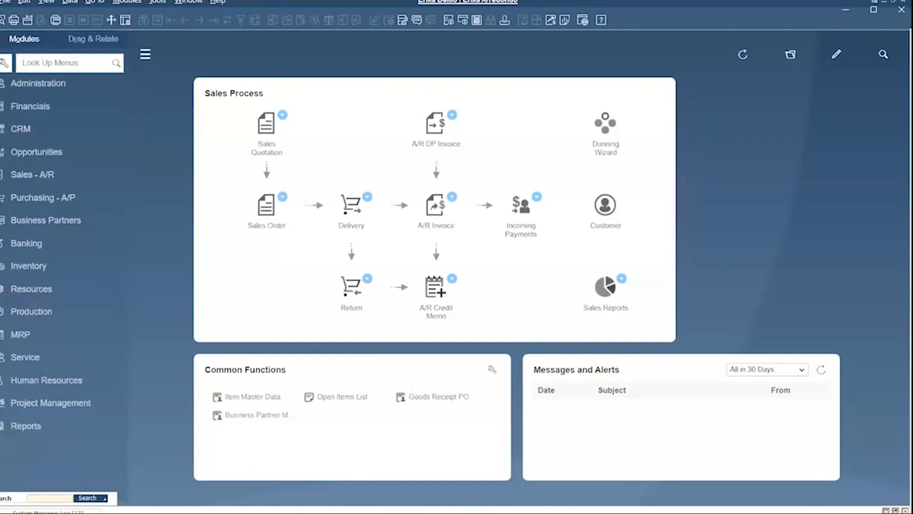
- Start the Prices Update Wizard from the inventory price lists and continue to the update methods
left_click(29, 269)
left_click(61, 285)
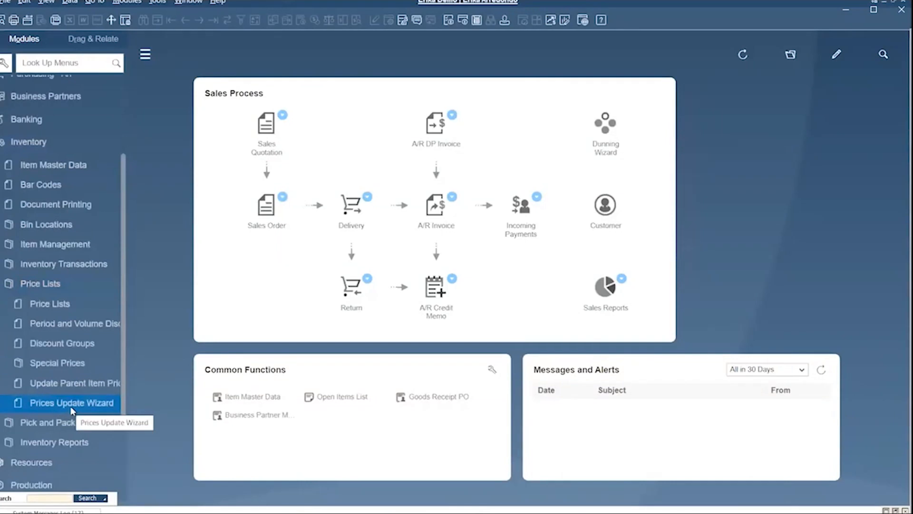
left_click(63, 306)
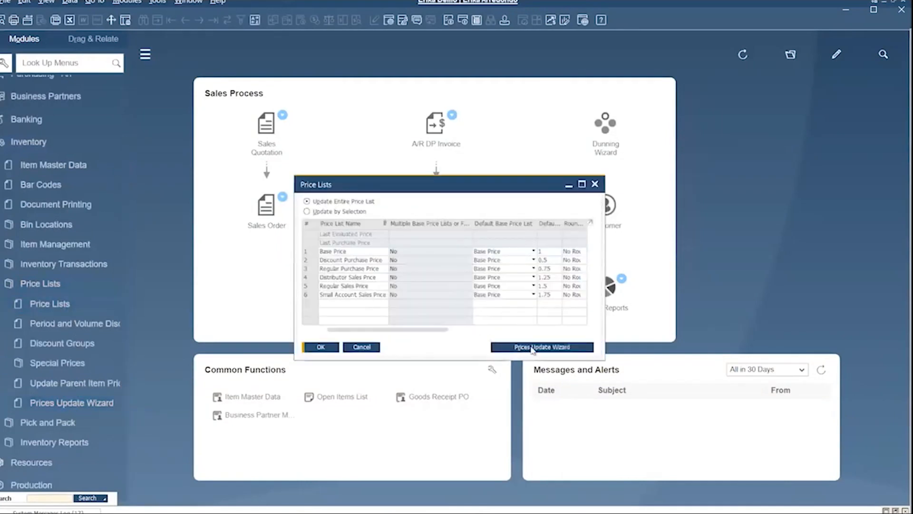
left_click(560, 347)
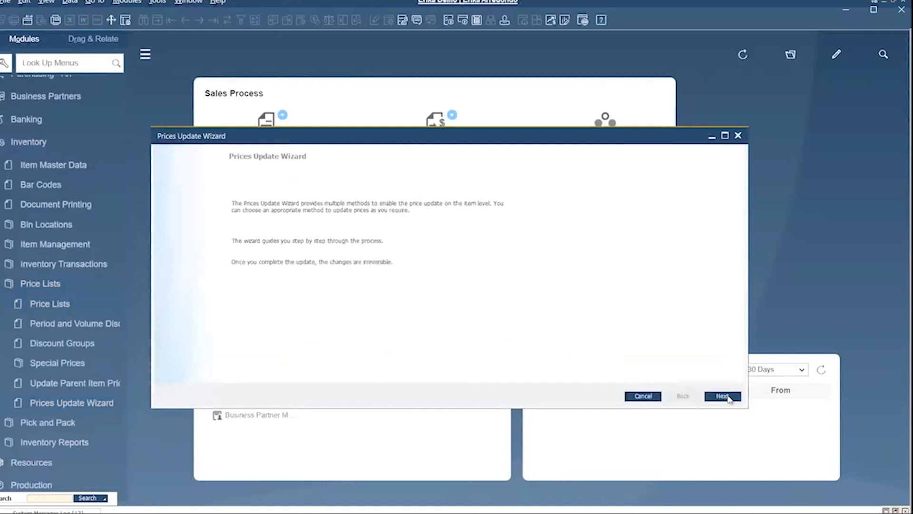
left_click(722, 396)
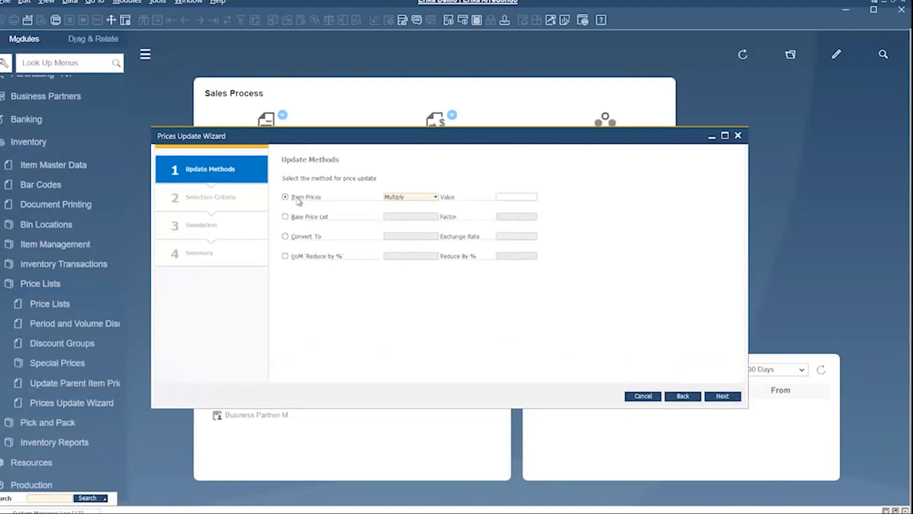
- Set the price update method to Item Prices with the Add operation and a monetary amount of 5
left_click(435, 197)
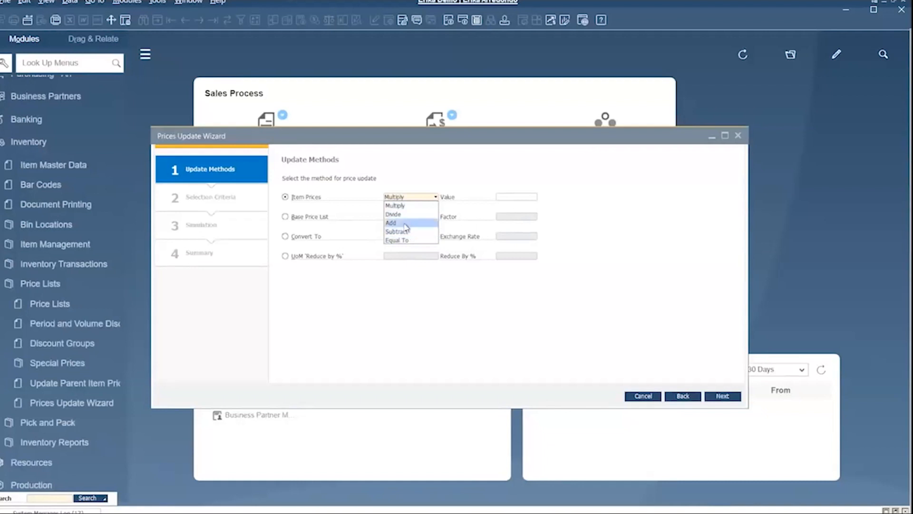
left_click(406, 227)
left_click(511, 198)
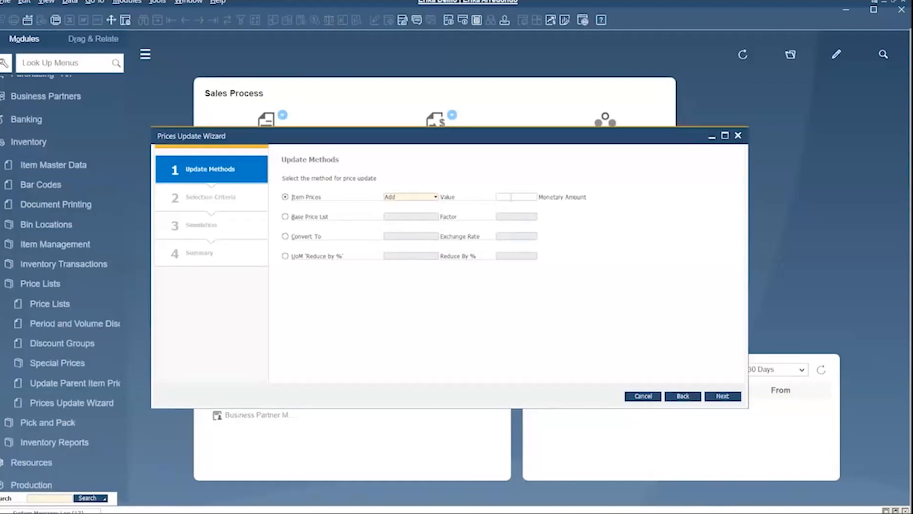
type("5")
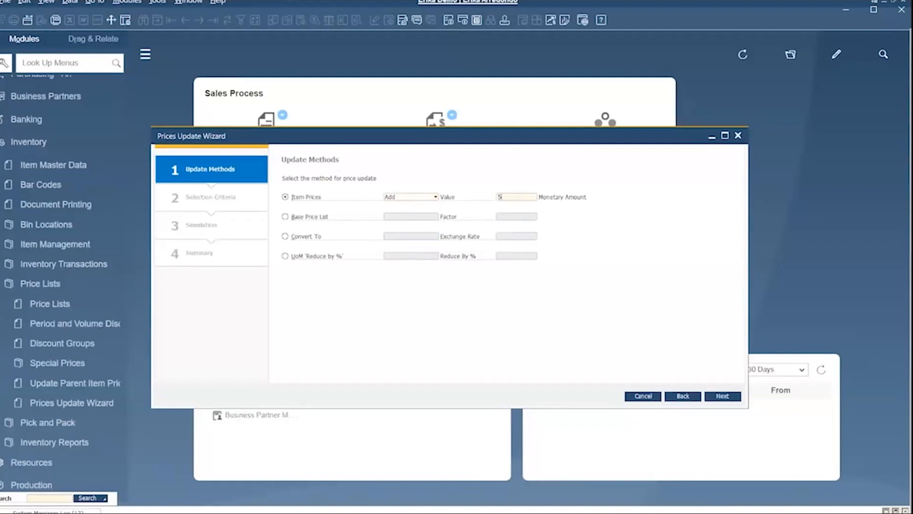
key("Tab")
- Switch the update method to Base Price List using Small Account Sales Price with a factor of .7
left_click(285, 217)
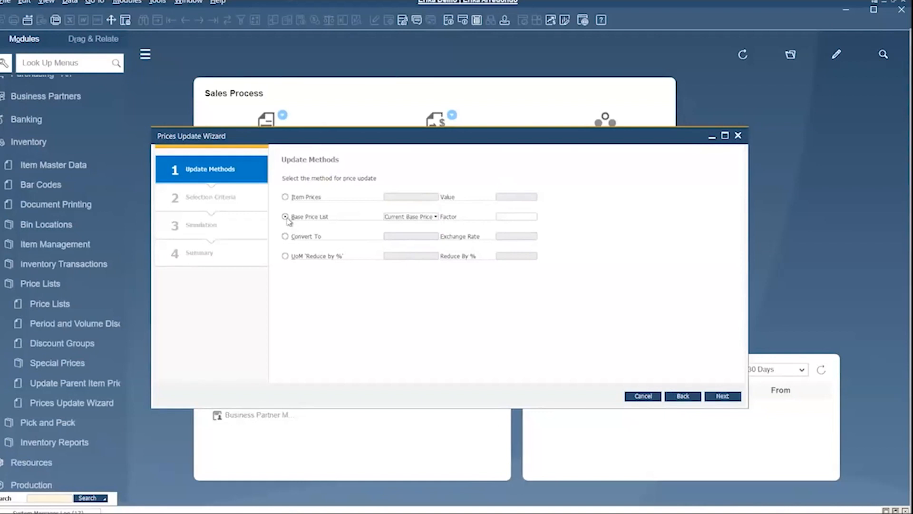
left_click(435, 217)
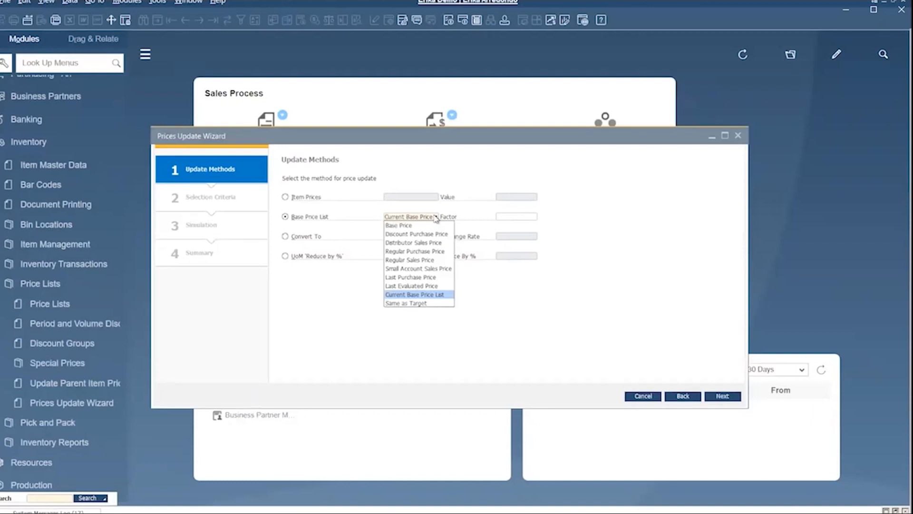
left_click(438, 269)
left_click(512, 217)
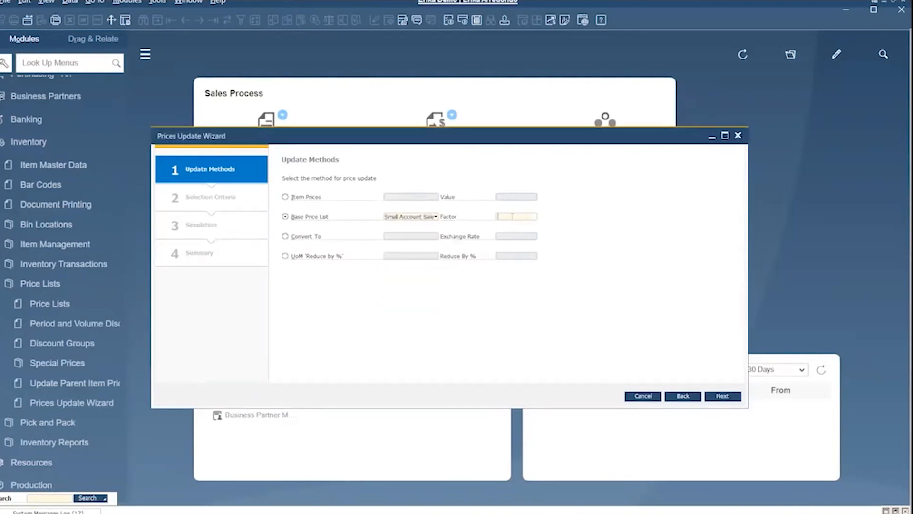
type(".7")
- Try the Convert To method, and view the operations offered for the UoM 'Reduce by %' method
left_click(285, 236)
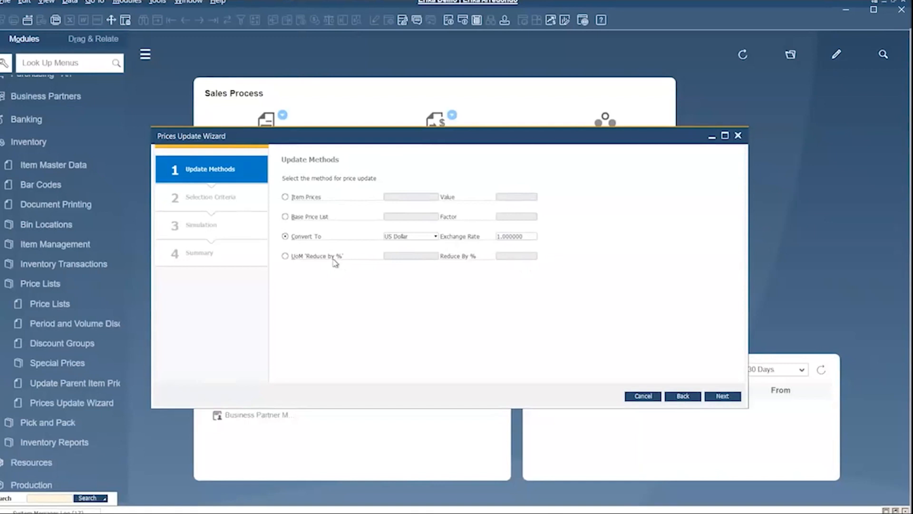
left_click(285, 255)
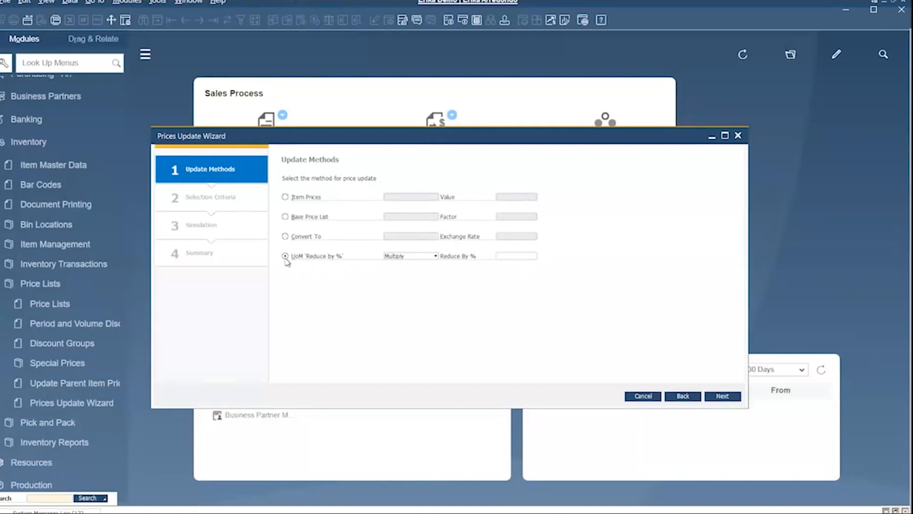
left_click(434, 256)
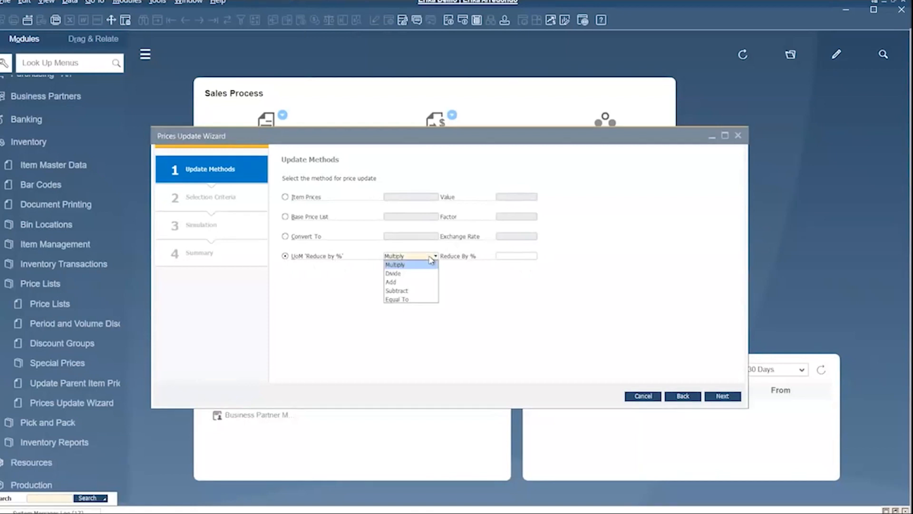
- Set the update method to add a monetary amount of 10 to item prices, and continue to item selection
left_click(284, 199)
left_click(285, 197)
left_click(433, 196)
left_click(415, 226)
left_click(519, 197)
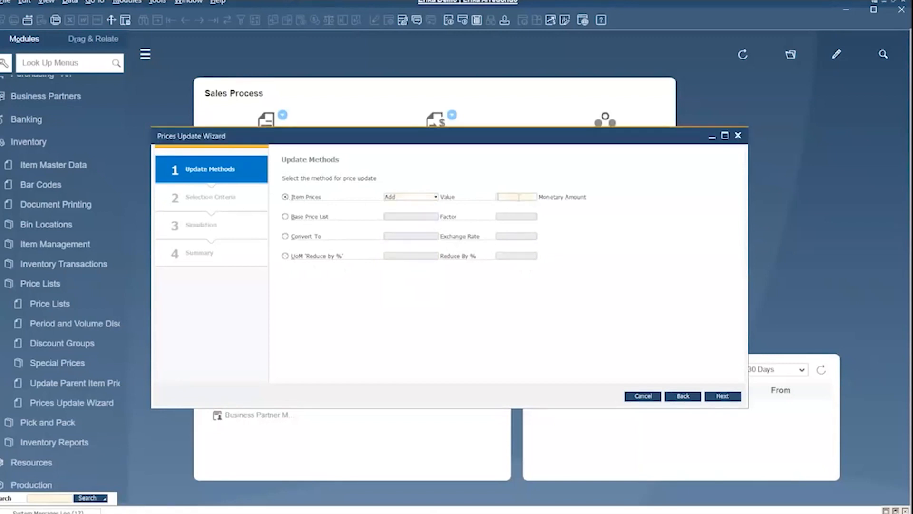
type("10")
key("Tab")
left_click(723, 395)
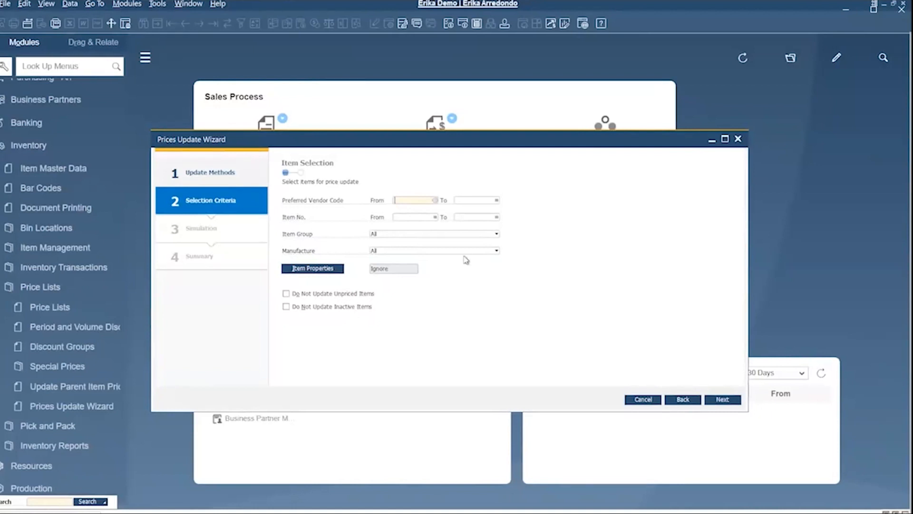
- Limit the item number range to A00006 through A00006 and continue to price selection
left_click(420, 216)
left_click(434, 217)
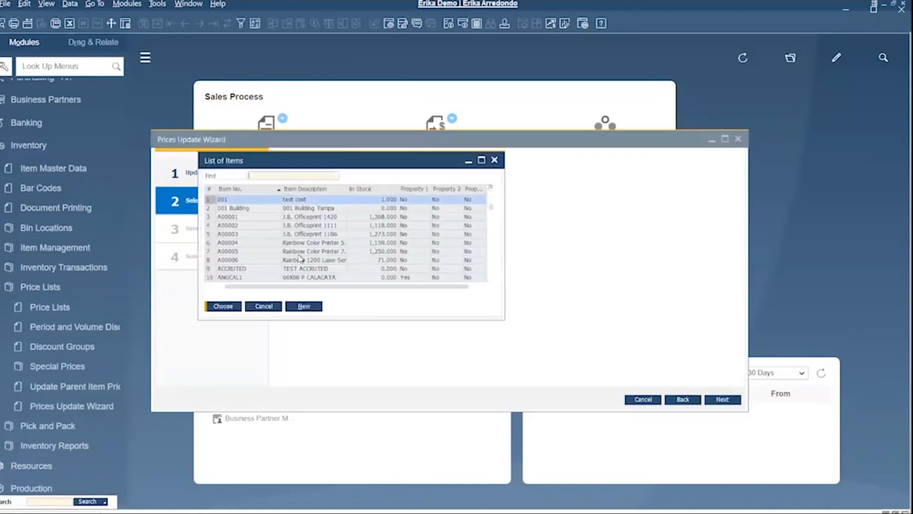
double_click(217, 259)
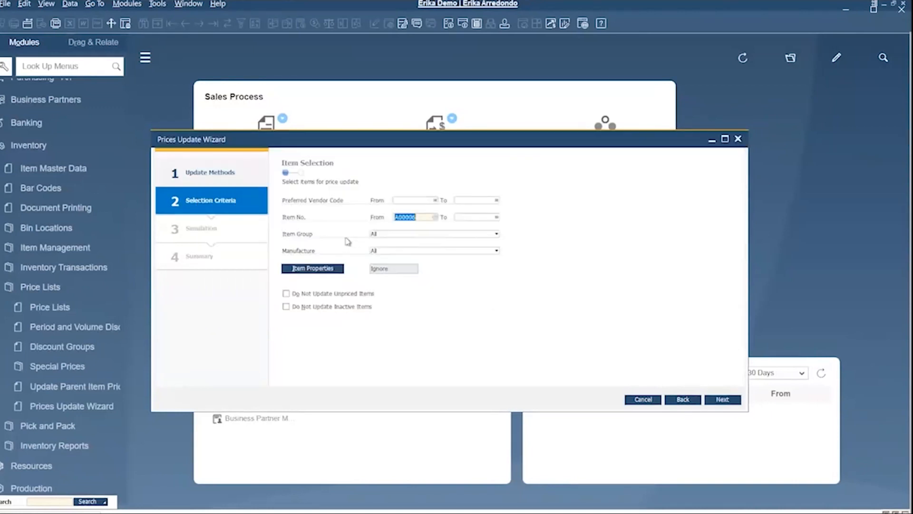
left_click(496, 218)
left_click(497, 218)
left_click(233, 260)
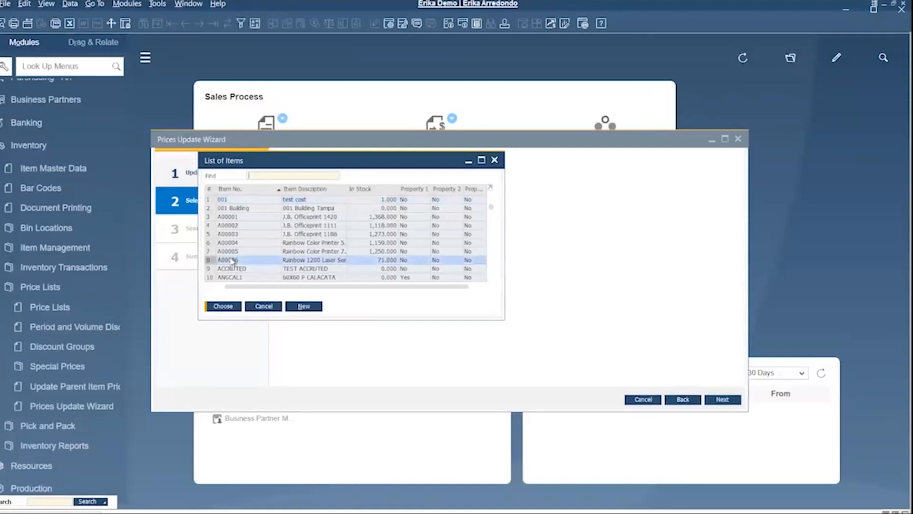
double_click(232, 260)
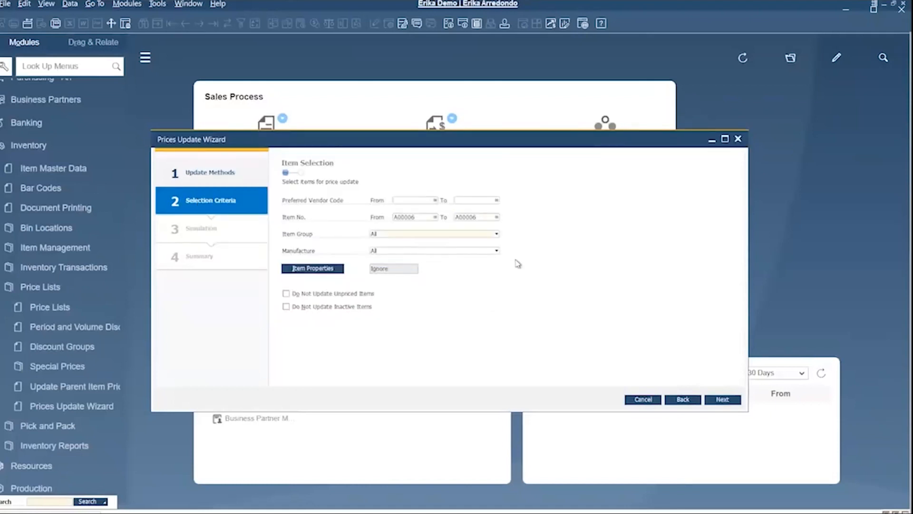
left_click(720, 401)
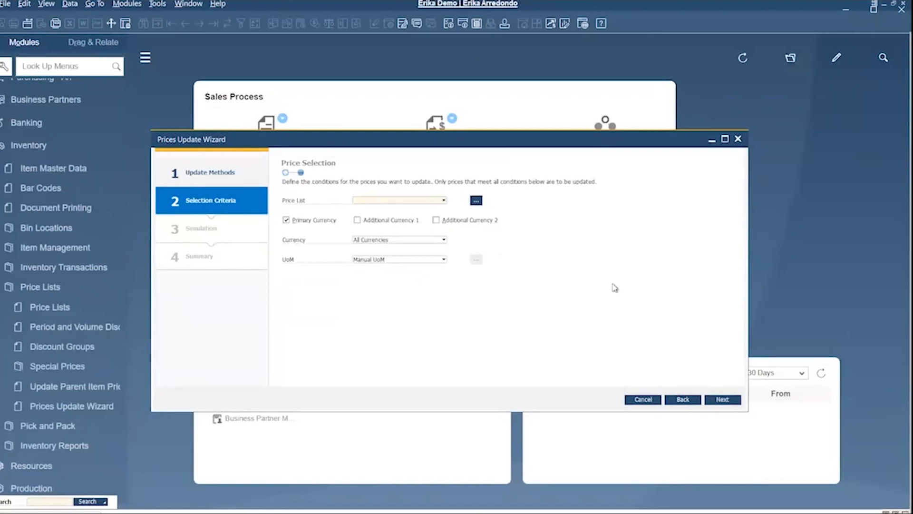
- View the price lists available for multiple selection, and set the price list to Small Account Sales Price
left_click(444, 201)
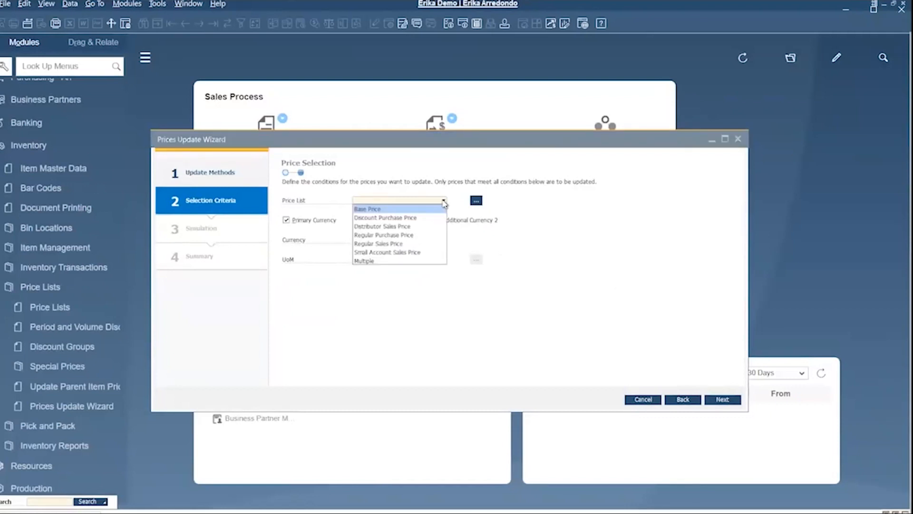
left_click(476, 202)
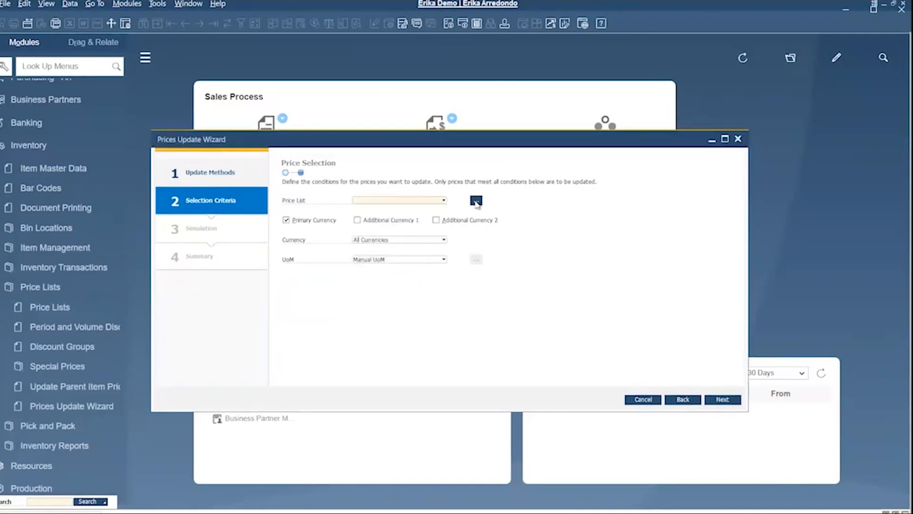
left_click(476, 202)
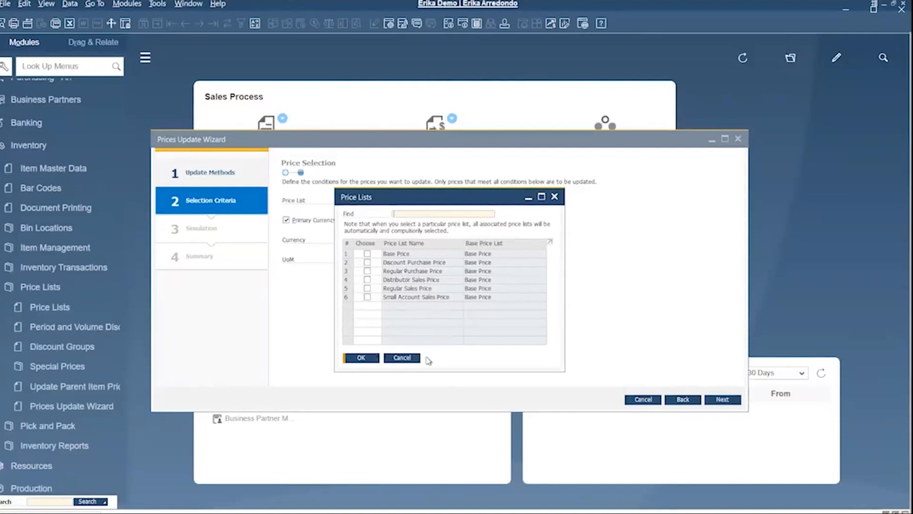
left_click(402, 358)
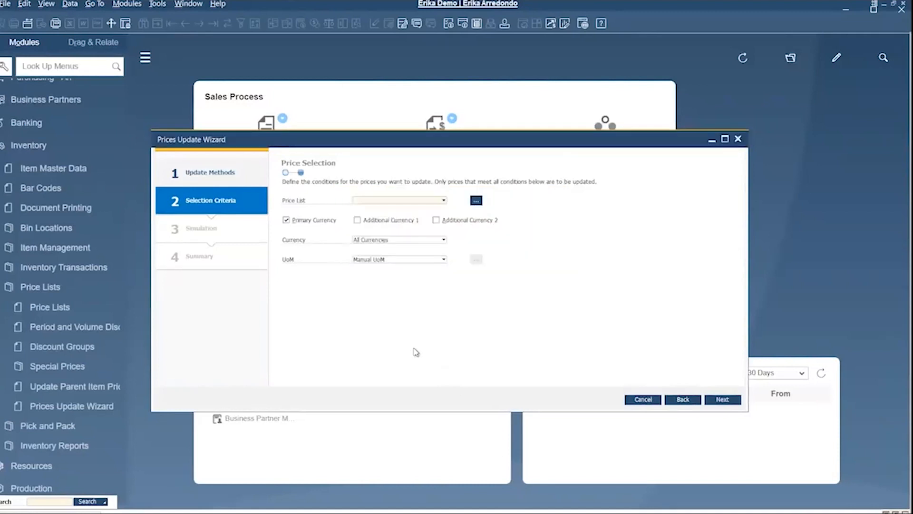
left_click(443, 200)
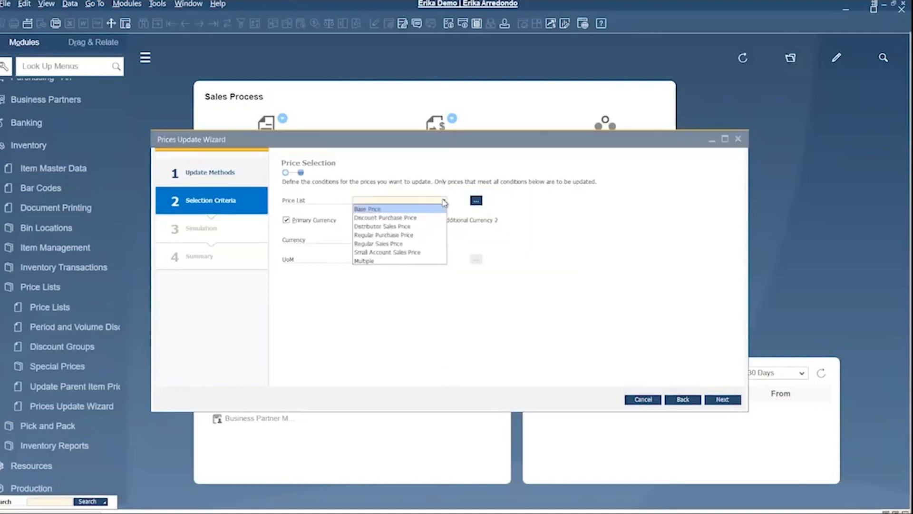
left_click(428, 252)
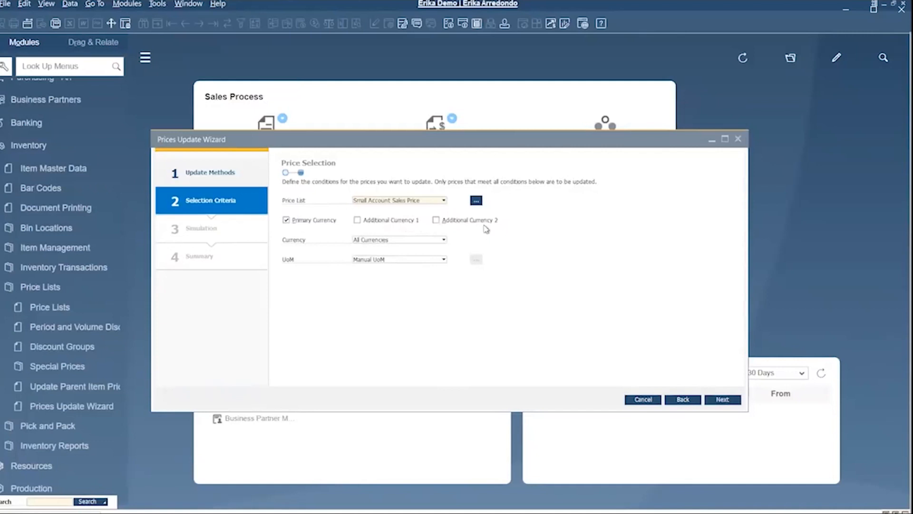
- View the units of measure selectable under Both Manual and Other UoM, and cancel that selection
left_click(431, 262)
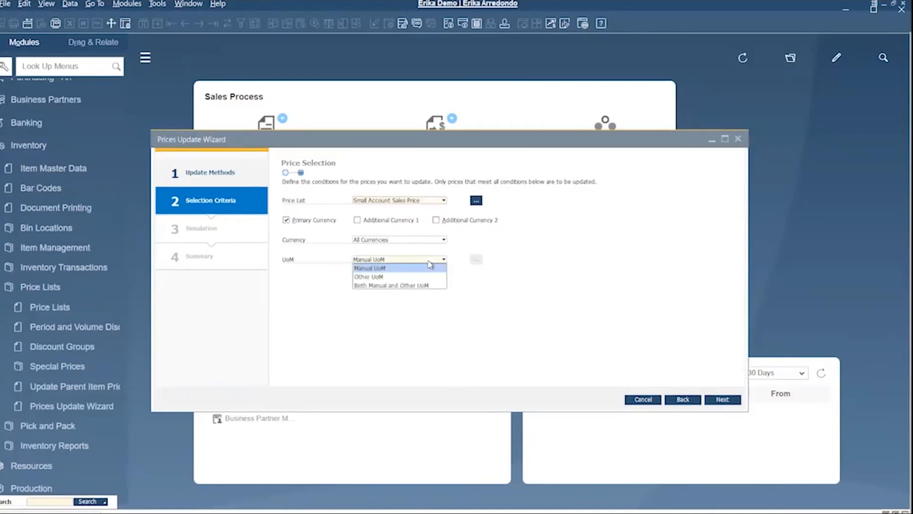
left_click(440, 286)
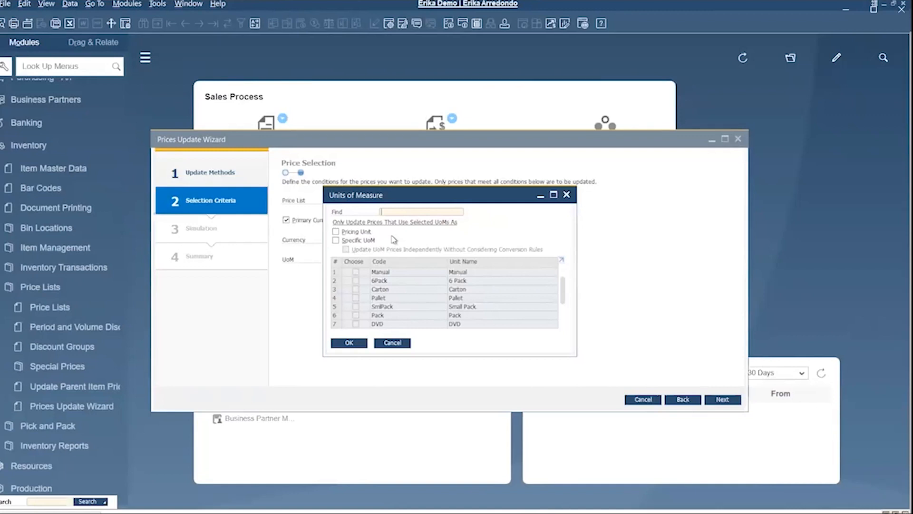
left_click(395, 343)
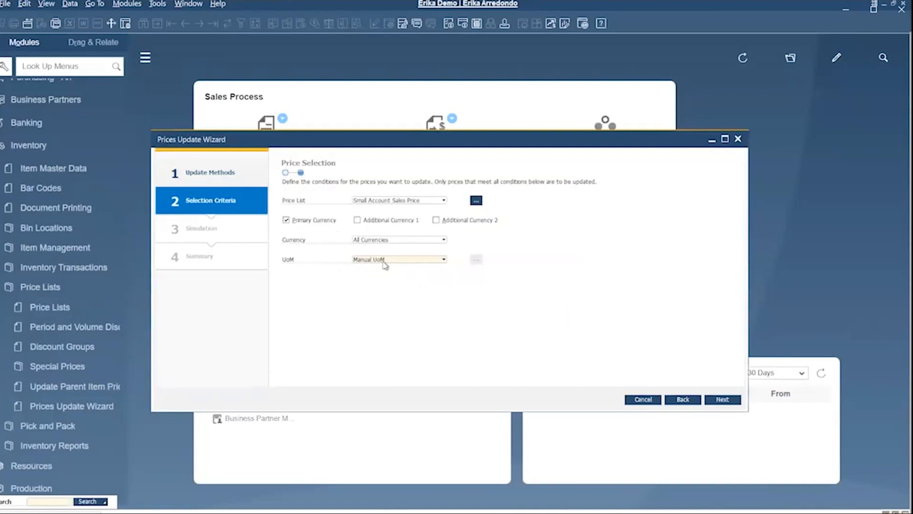
- Simulate the price update, mark item A00006 for updating, execute it, and finish the wizard
left_click(723, 399)
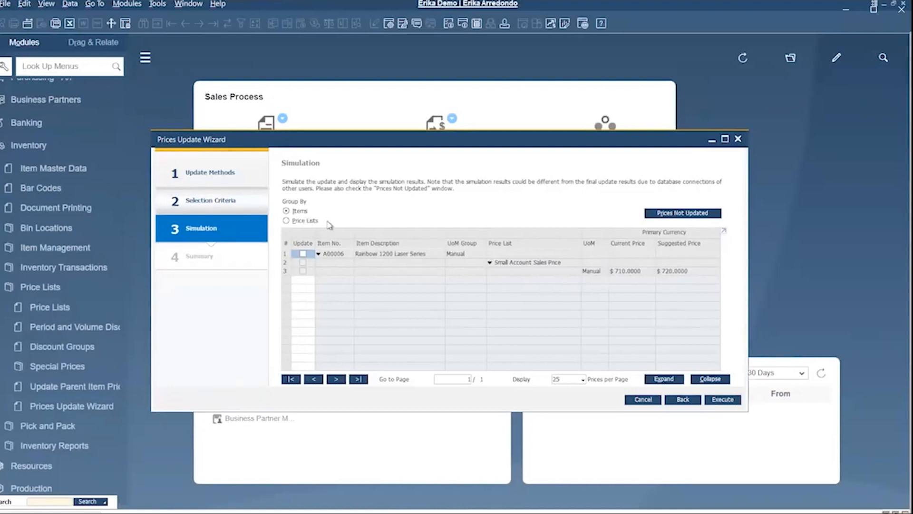
left_click(303, 254)
left_click(723, 400)
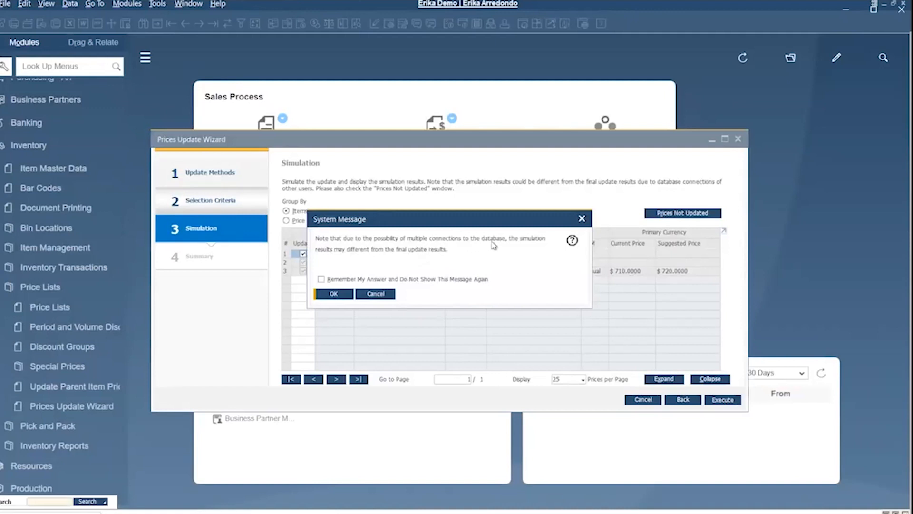
left_click(335, 294)
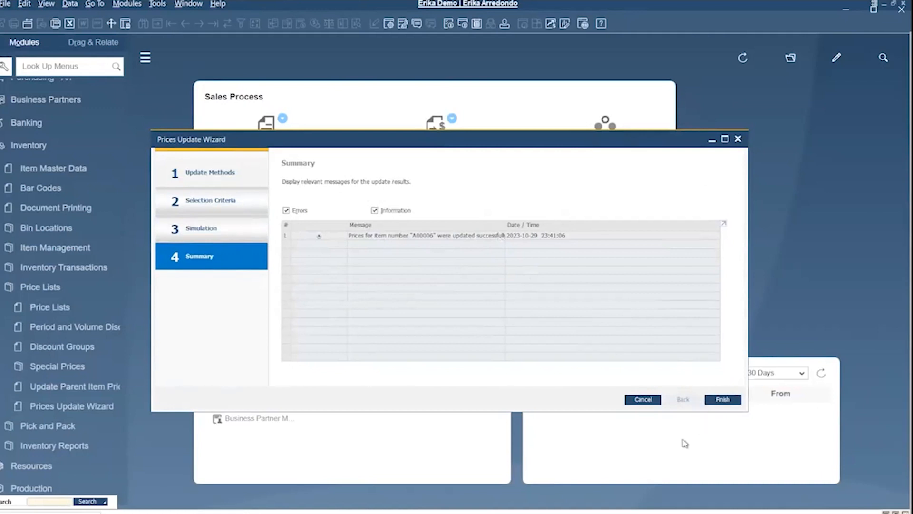
left_click(722, 399)
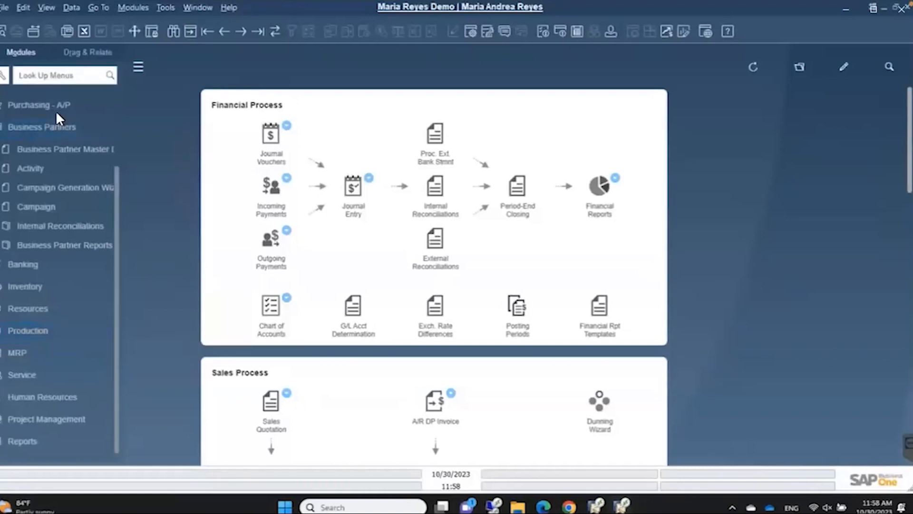
- Review the banks defined in the administration's banking setup, and close the list without changes
scroll(57, 117, "up", 3)
left_click(43, 100)
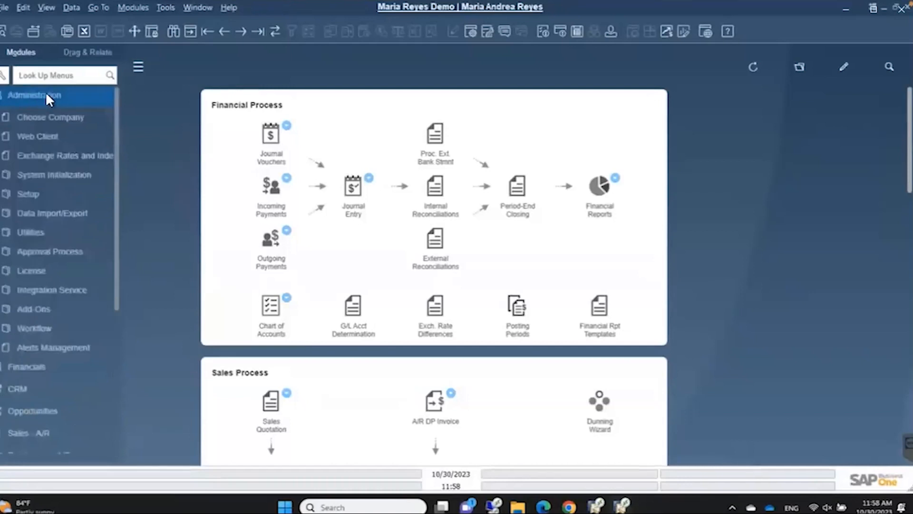
left_click(40, 199)
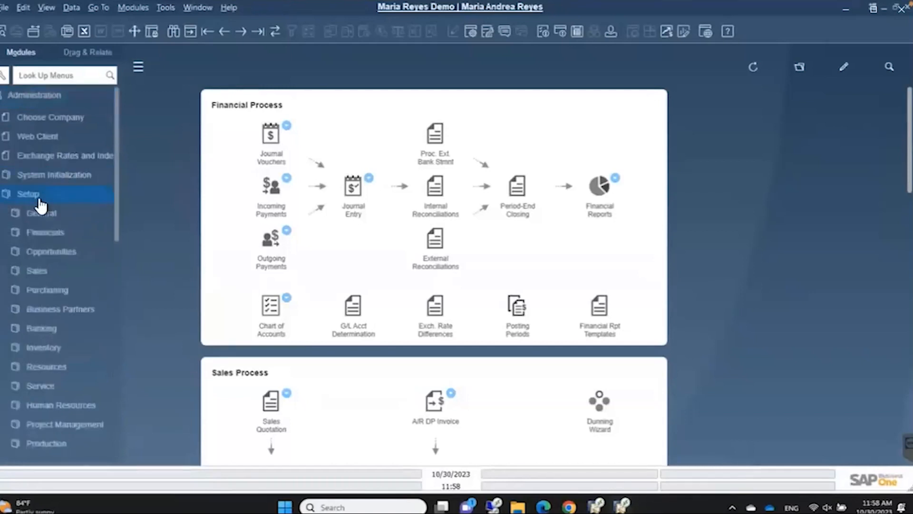
left_click(50, 329)
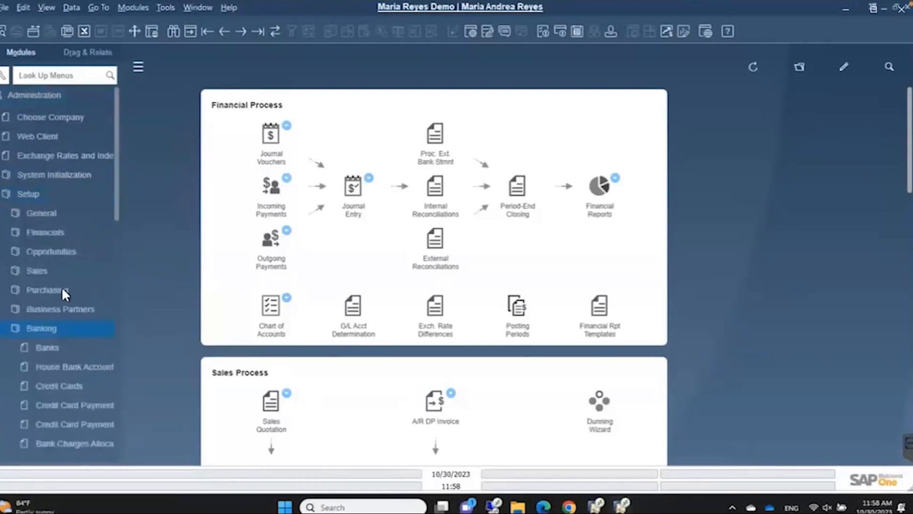
scroll(63, 290, "down", 5)
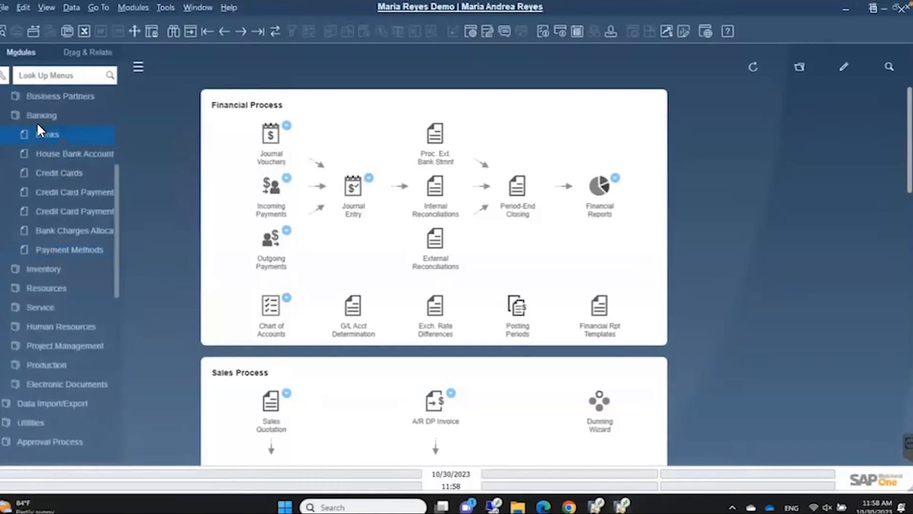
left_click(49, 129)
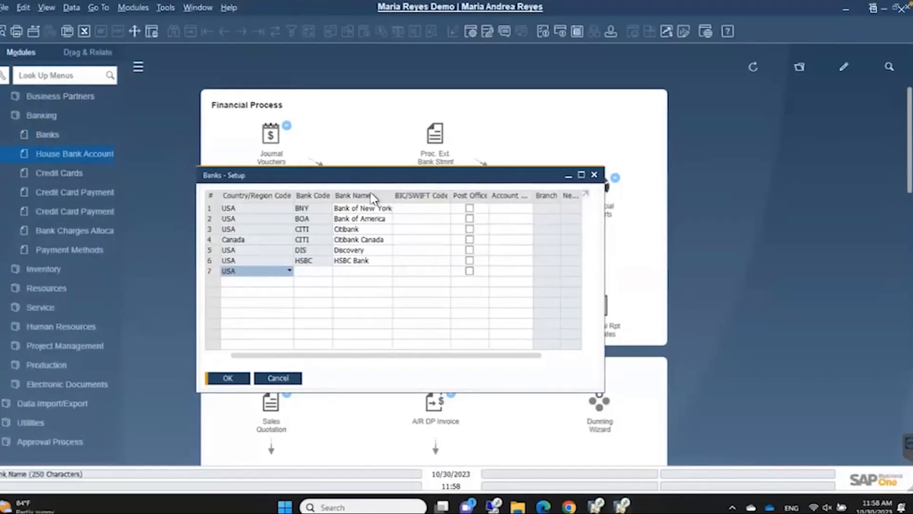
left_click(278, 377)
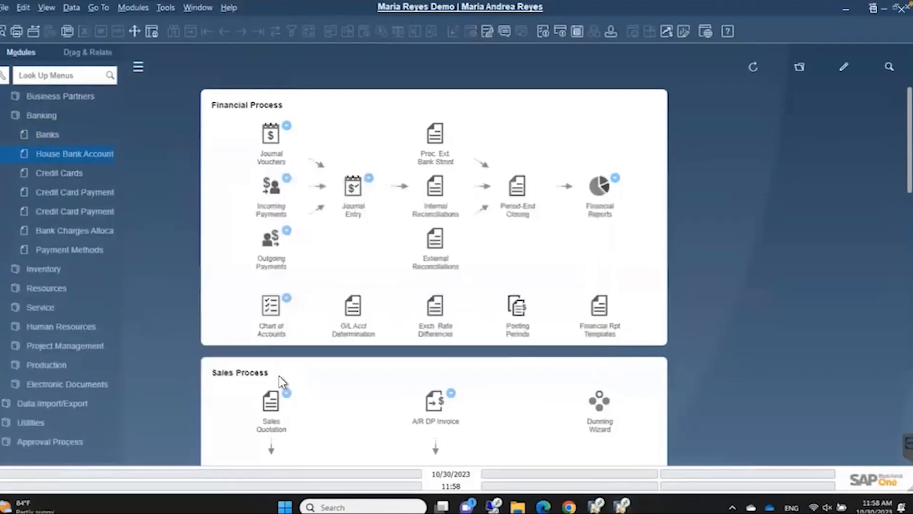
- Review the house bank accounts setup, including the G/L account assigned to each account, and close it
left_click(57, 152)
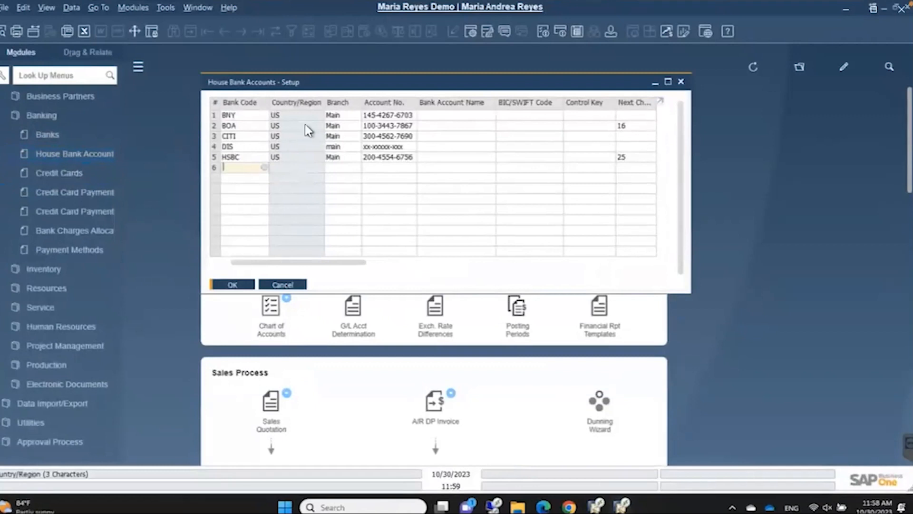
left_click_drag(363, 263, 415, 264)
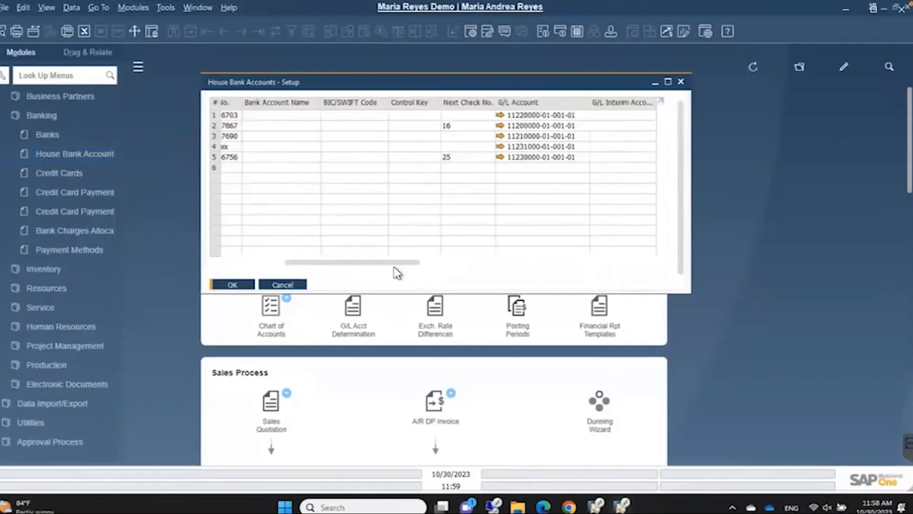
left_click_drag(395, 262, 301, 263)
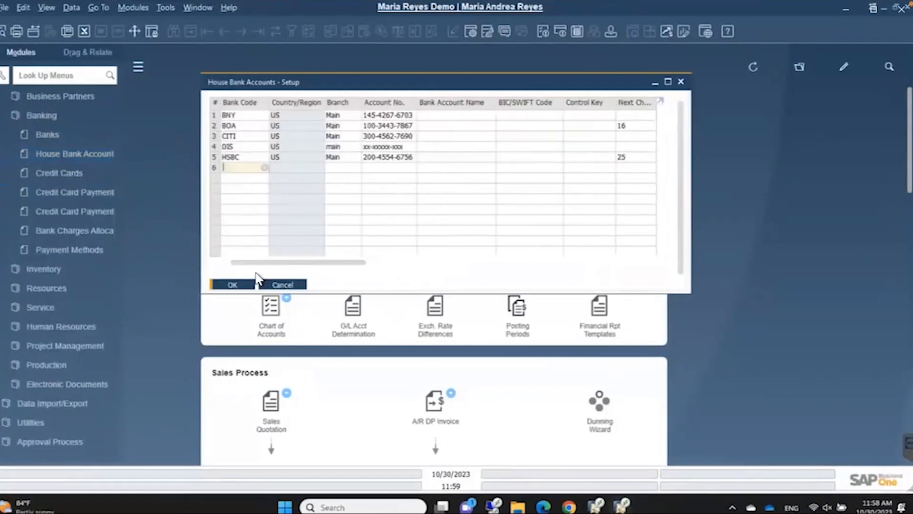
left_click(233, 285)
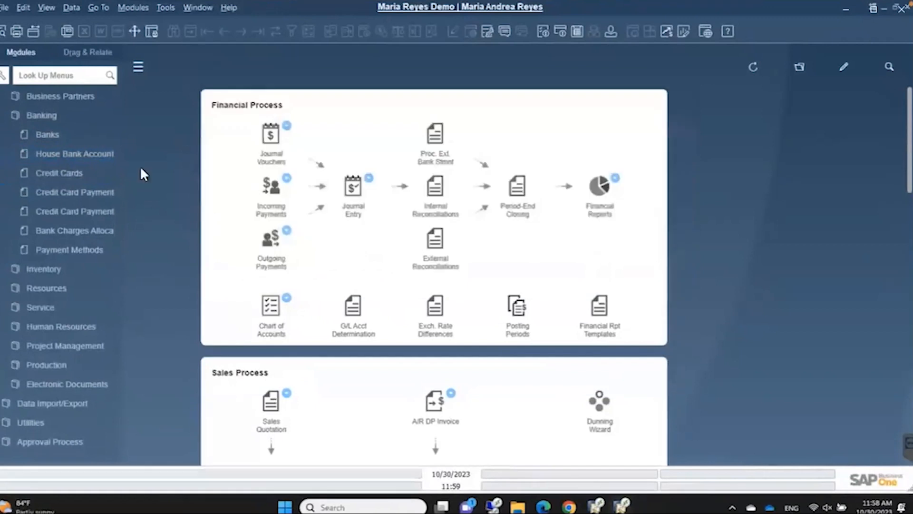
- List all payment methods with the wildcard *, review the setup of Outgoing Checks, and close it
left_click(72, 249)
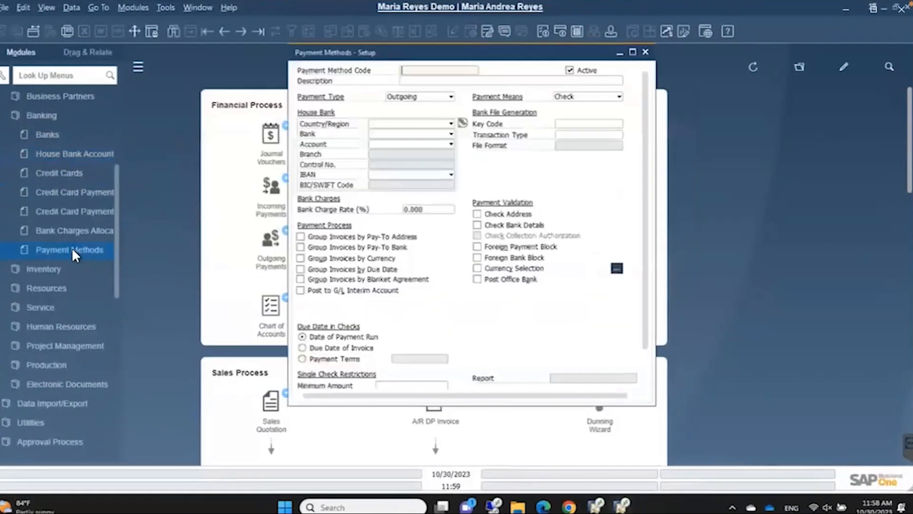
left_click(176, 29)
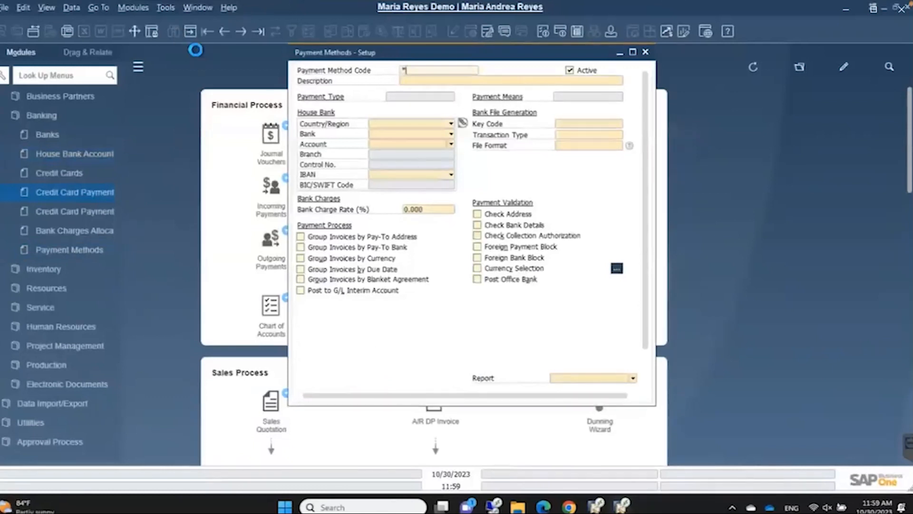
key("Return")
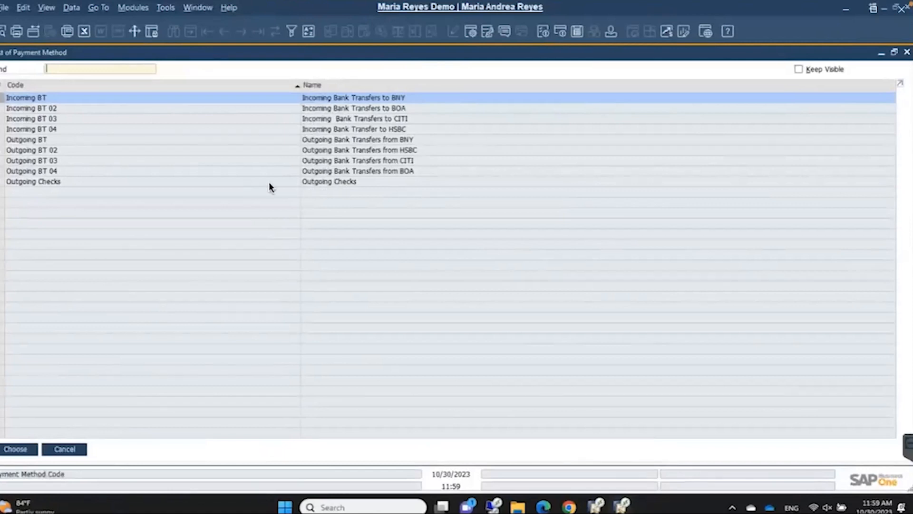
double_click(325, 186)
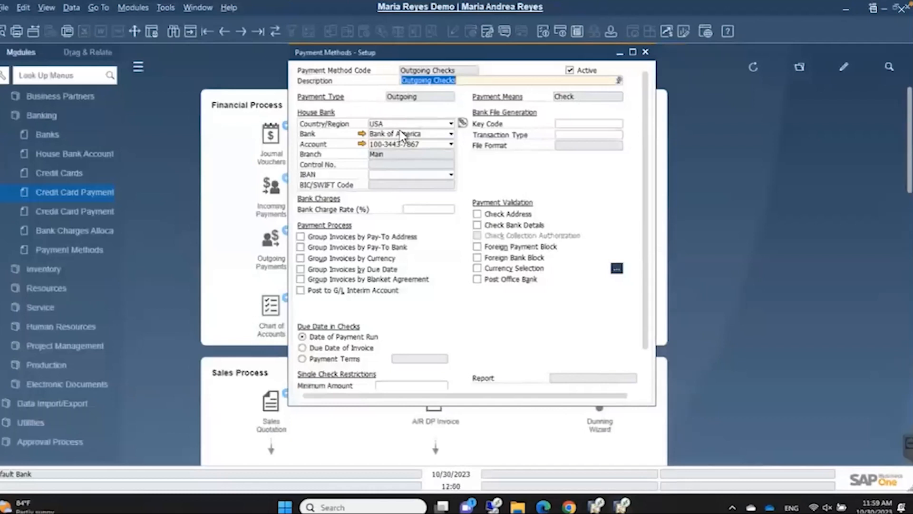
left_click(645, 54)
- Collapse the administration setup entries and open Business Partner Master Data
left_click(48, 115)
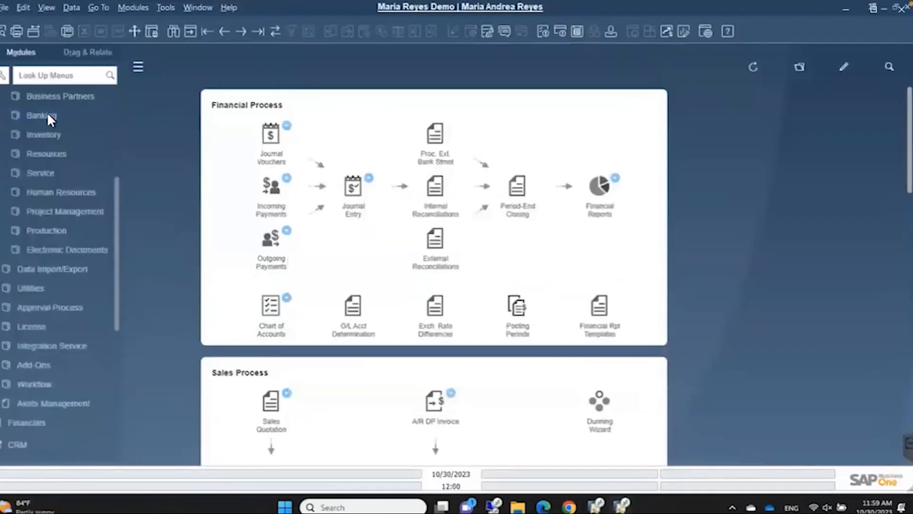
scroll(72, 128, "up", 4)
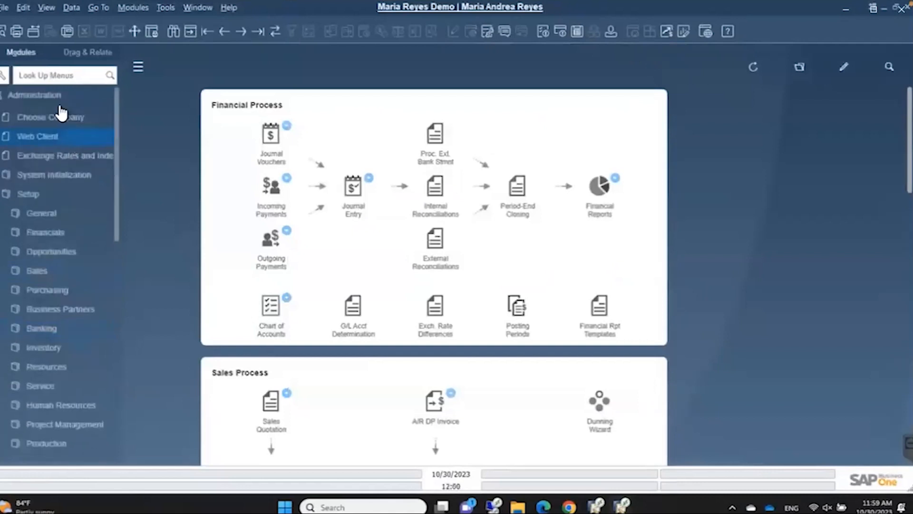
left_click(50, 95)
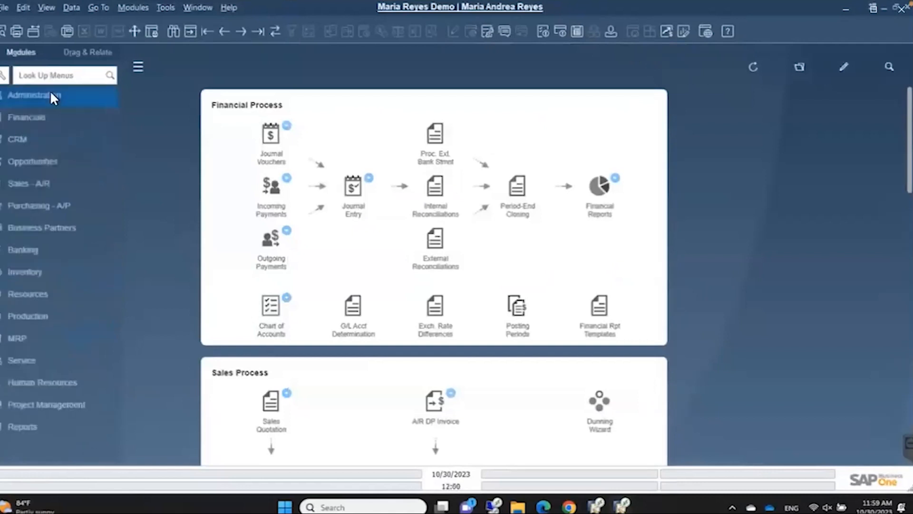
left_click(40, 228)
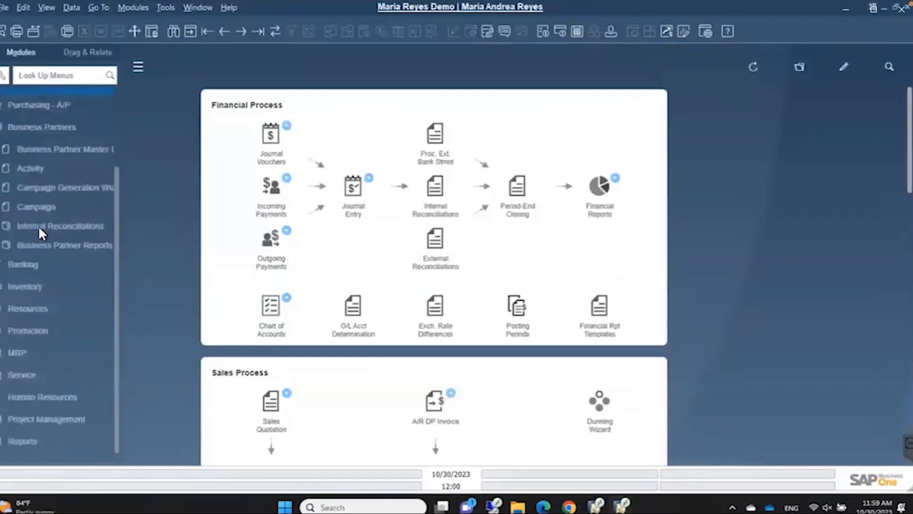
left_click(53, 149)
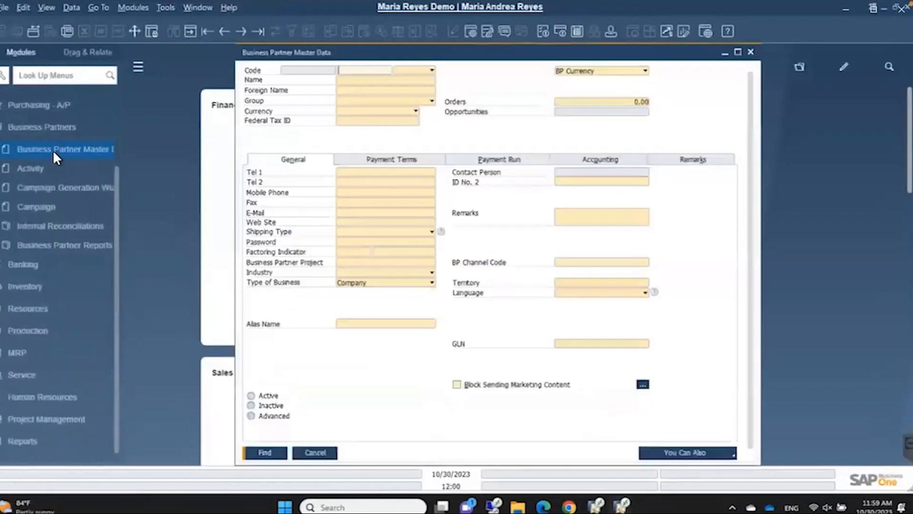
- Find business partners of type Vendor and open the record for Acme Associates
left_click(432, 71)
left_click(408, 90)
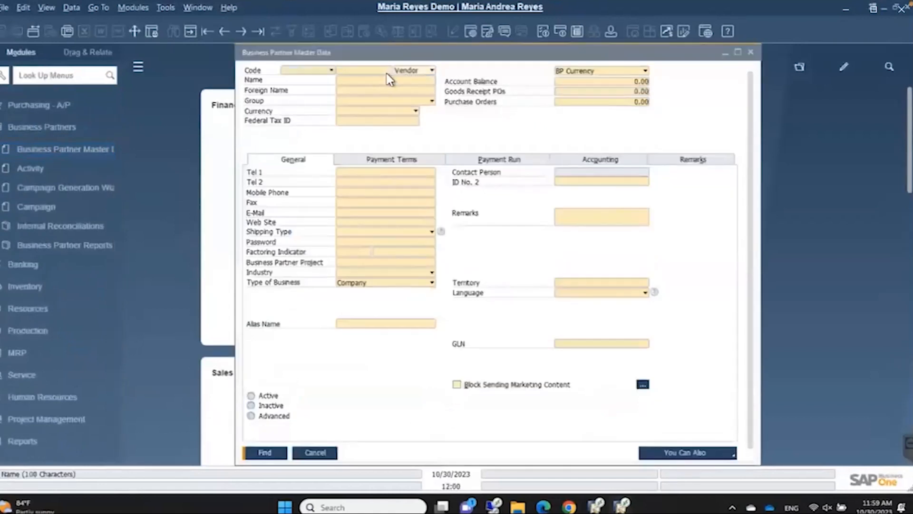
left_click(386, 71)
key("Tab")
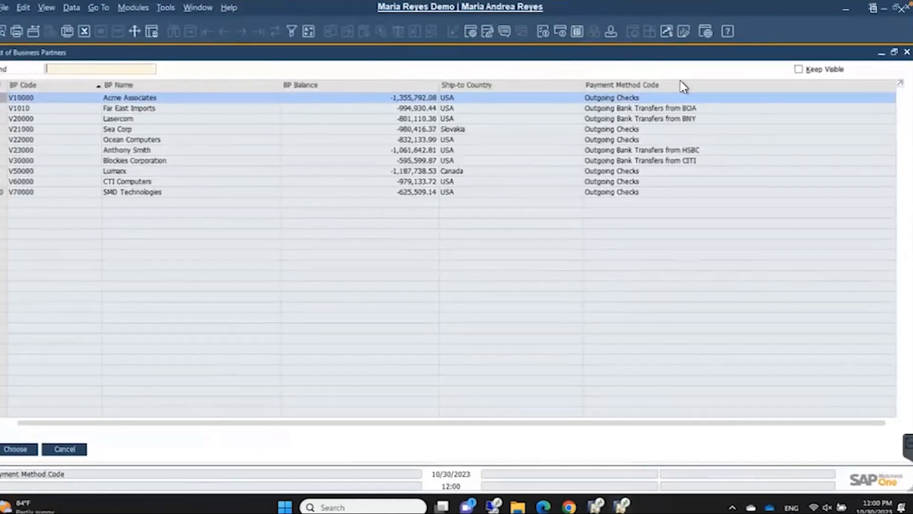
double_click(611, 99)
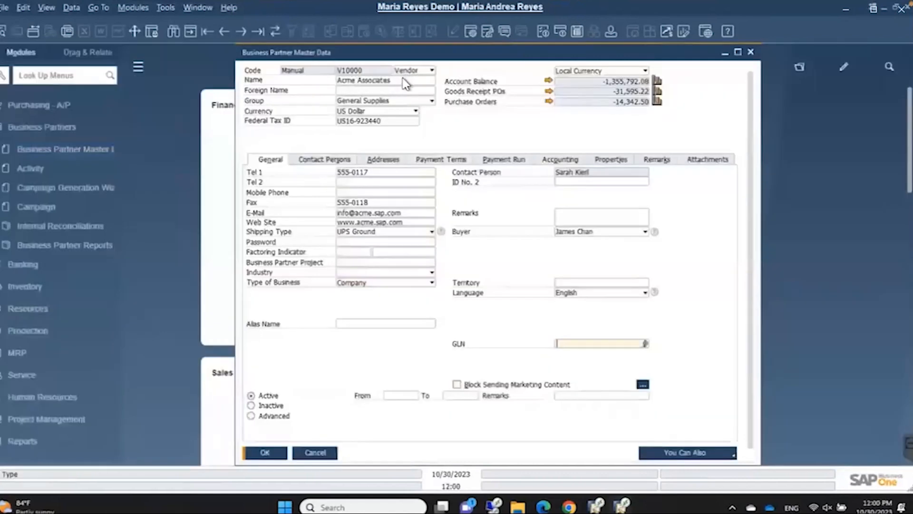
- Review the house bank and payment methods in the Acme Associates payment run settings, and close the record without saving changes
left_click(500, 163)
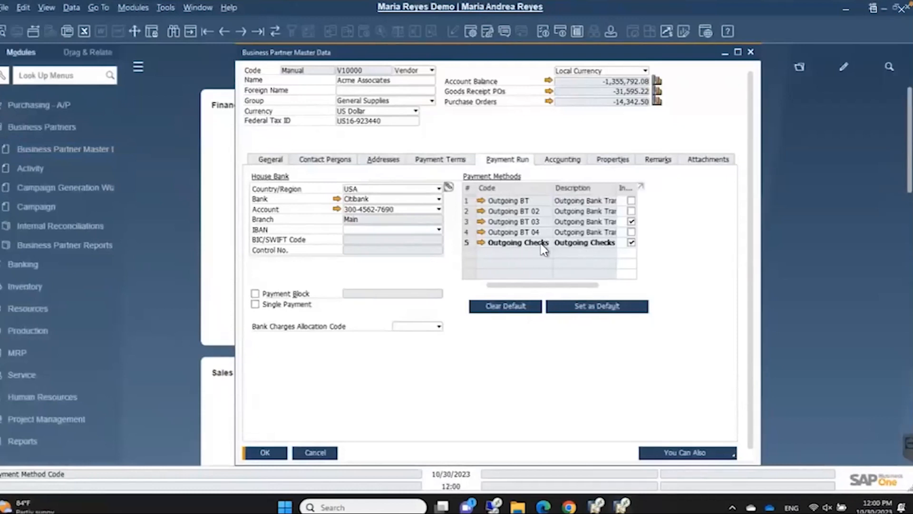
left_click(750, 52)
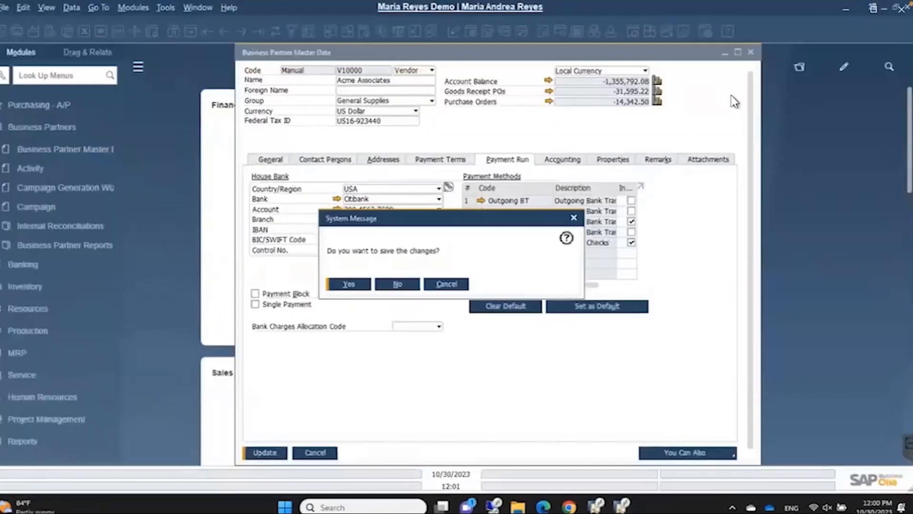
left_click(398, 284)
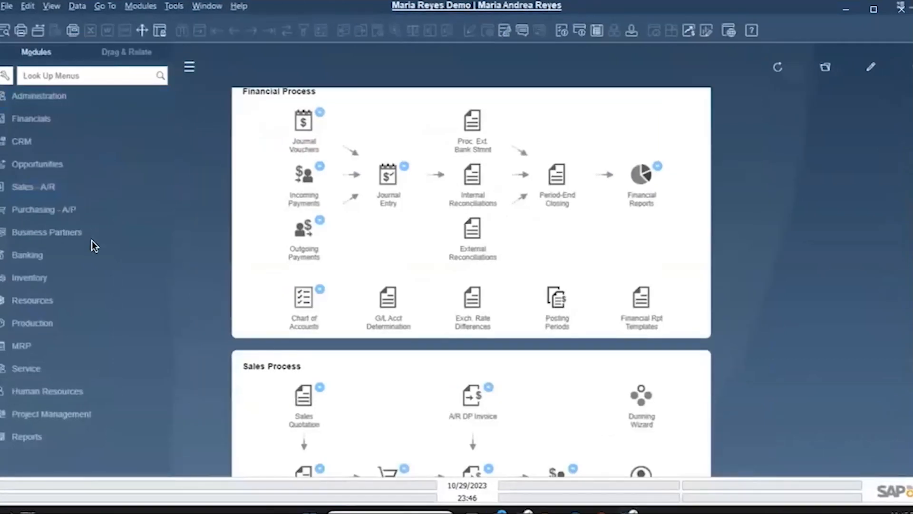
- Open the Payment Wizard, start a new payment run, and proceed to its general parameters
left_click(33, 257)
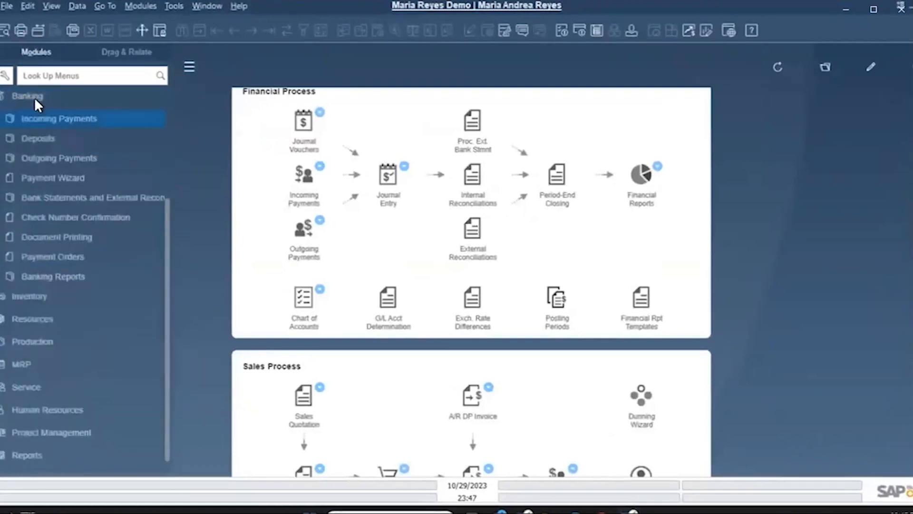
left_click(69, 178)
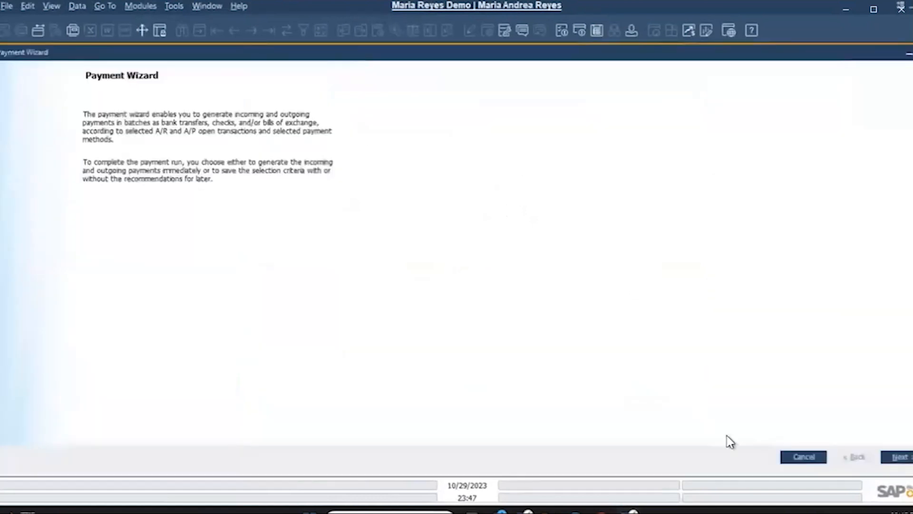
left_click(900, 457)
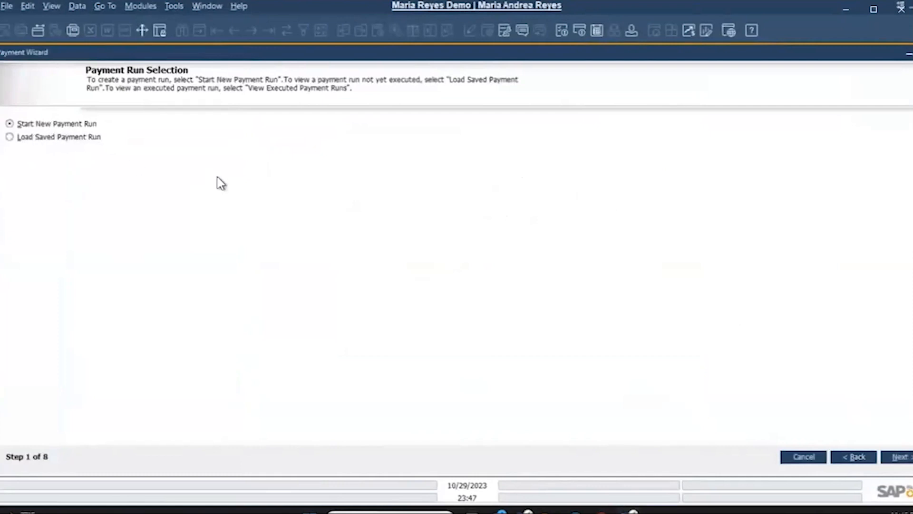
left_click(896, 458)
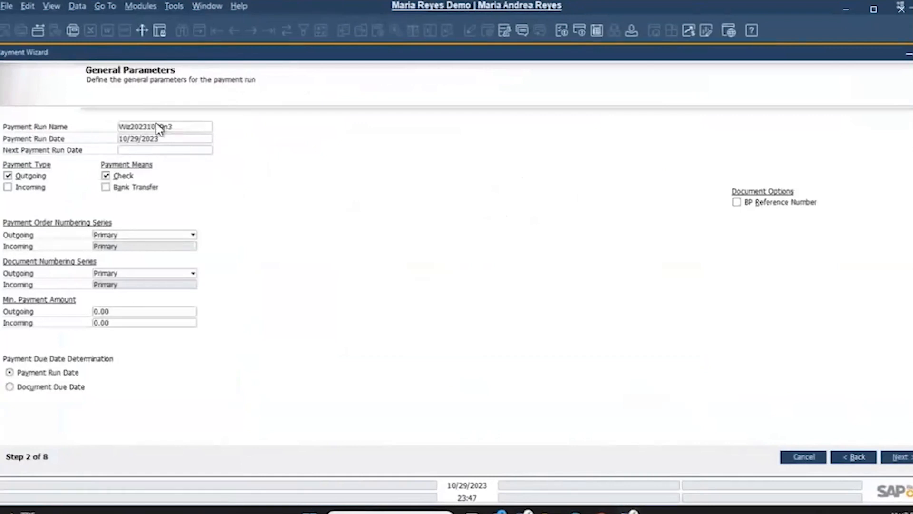
- Try the Incoming payment type and Bank Transfer as payment means, and return the run to Outgoing payments by Check
double_click(185, 127)
left_click(170, 138)
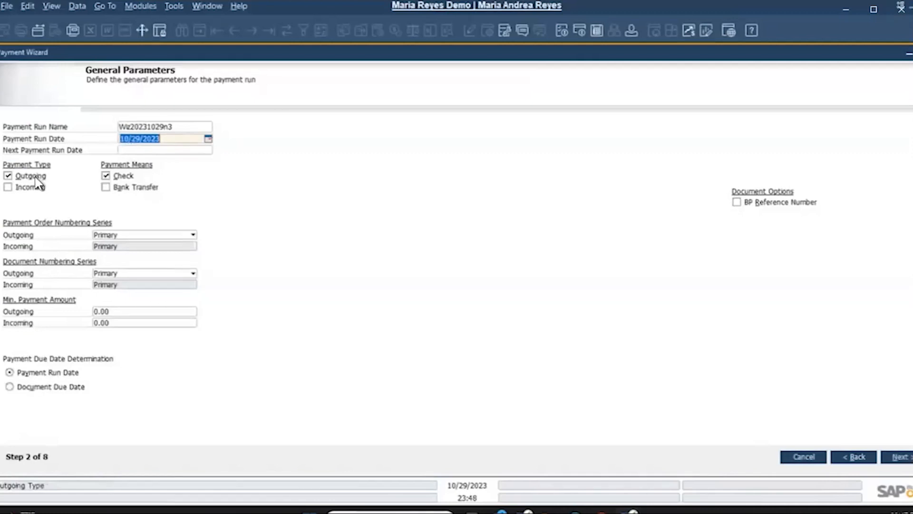
left_click(7, 176)
left_click(8, 187)
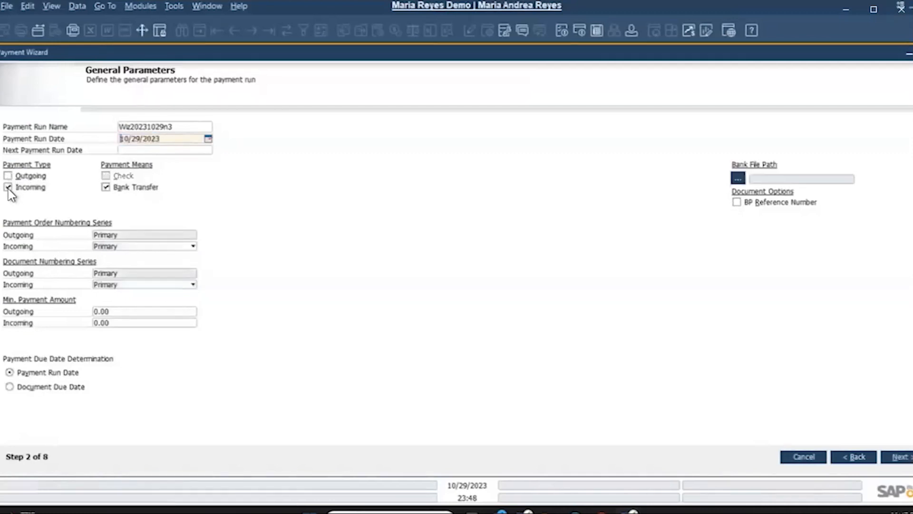
left_click(9, 187)
left_click(8, 176)
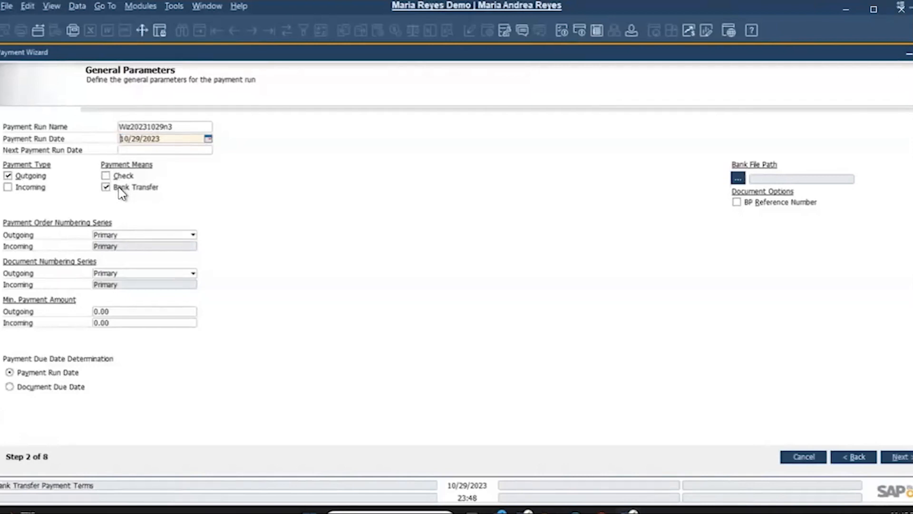
left_click(105, 175)
left_click(105, 187)
left_click(105, 187)
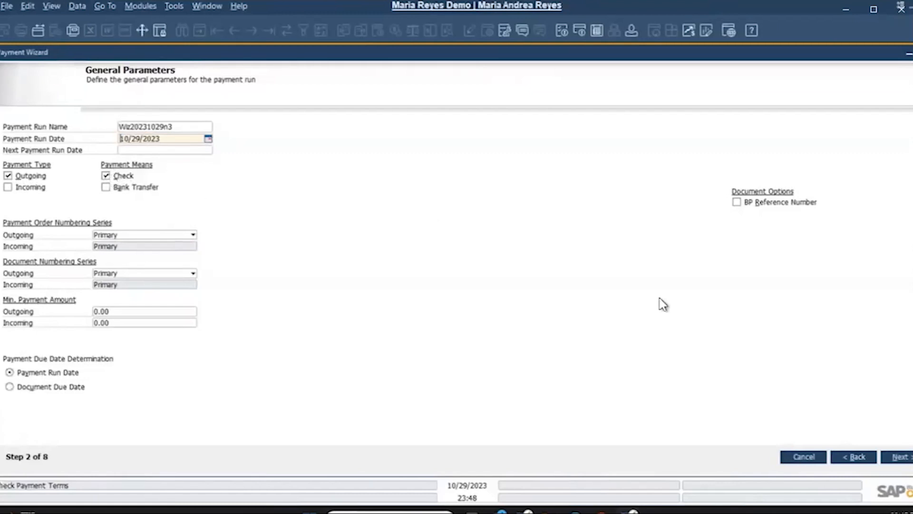
- Add the vendors of all groups to the payment run's business partner list and proceed to the document parameters
left_click(901, 457)
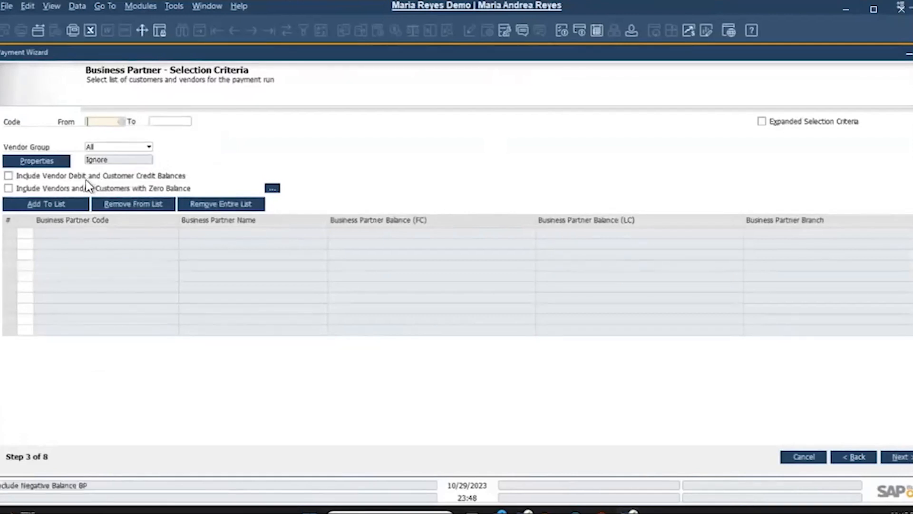
left_click(47, 203)
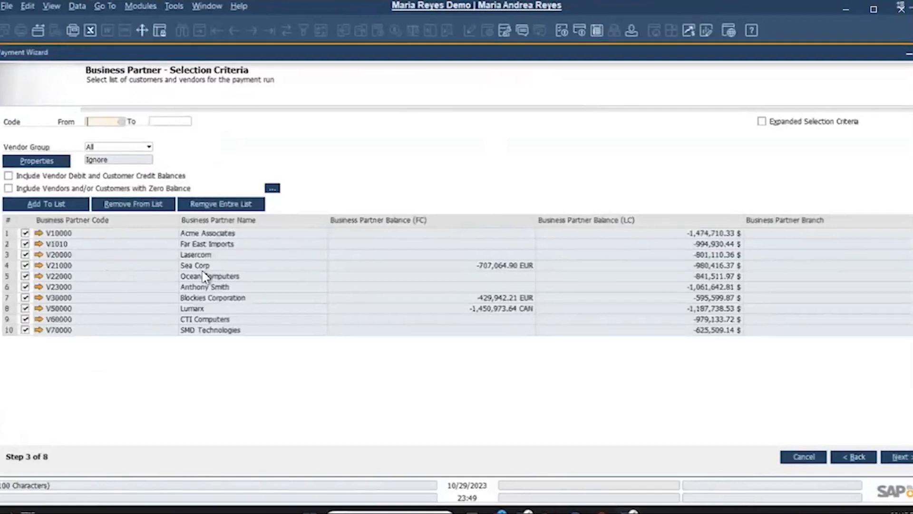
left_click(901, 457)
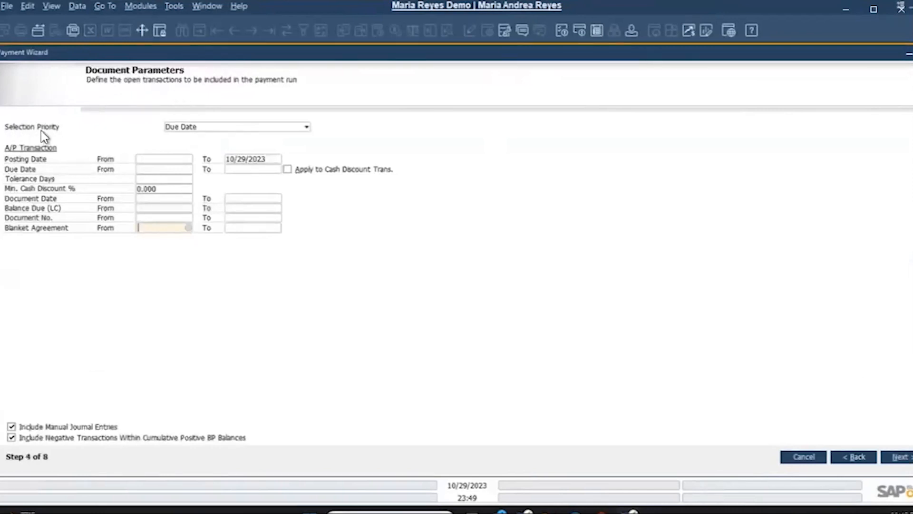
- Choose Due Date as the selection priority and set the end of the A/P due date range to 10/29/2023
left_click(203, 127)
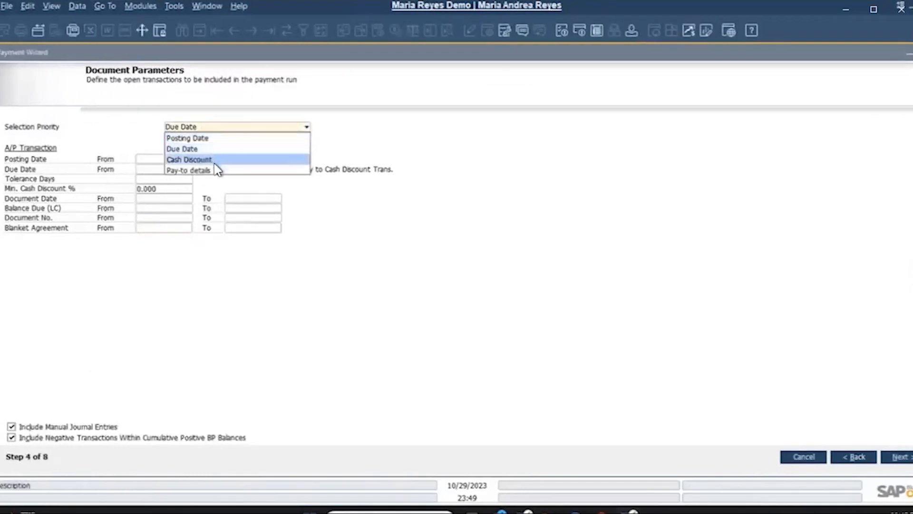
left_click(180, 151)
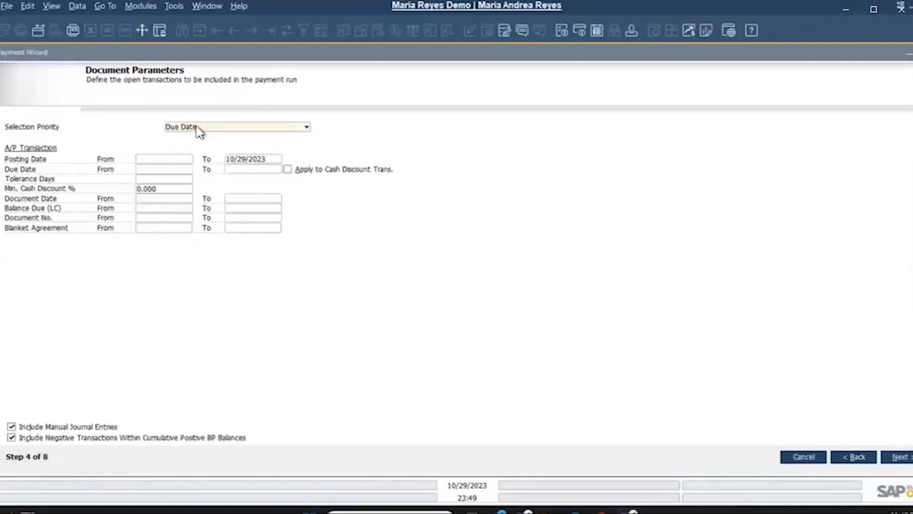
left_click(235, 170)
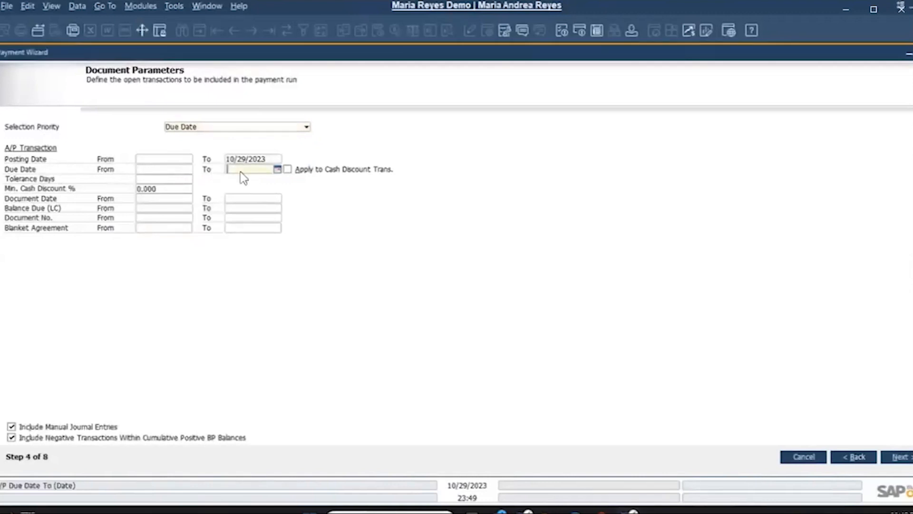
type("29")
key("Tab")
- Try Posting Date as the selection priority, and set it back to Due Date
left_click(194, 127)
left_click(203, 135)
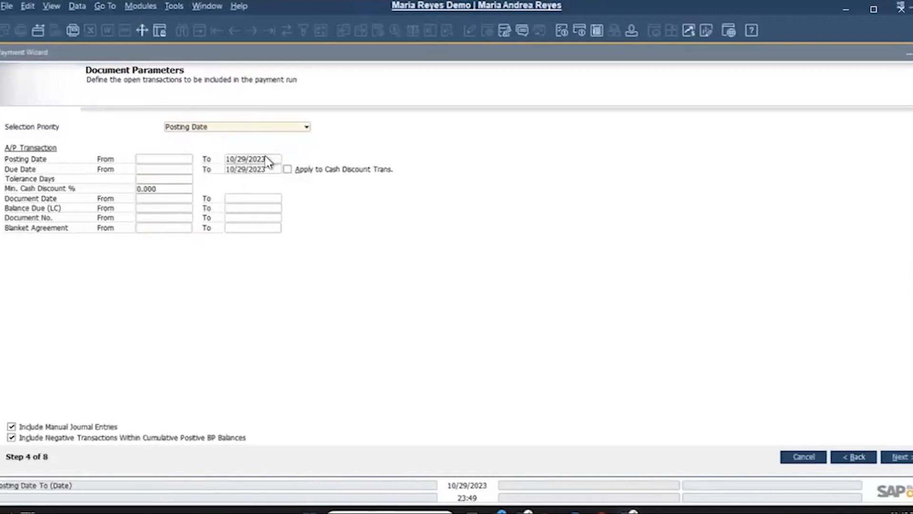
left_click(222, 128)
left_click(208, 149)
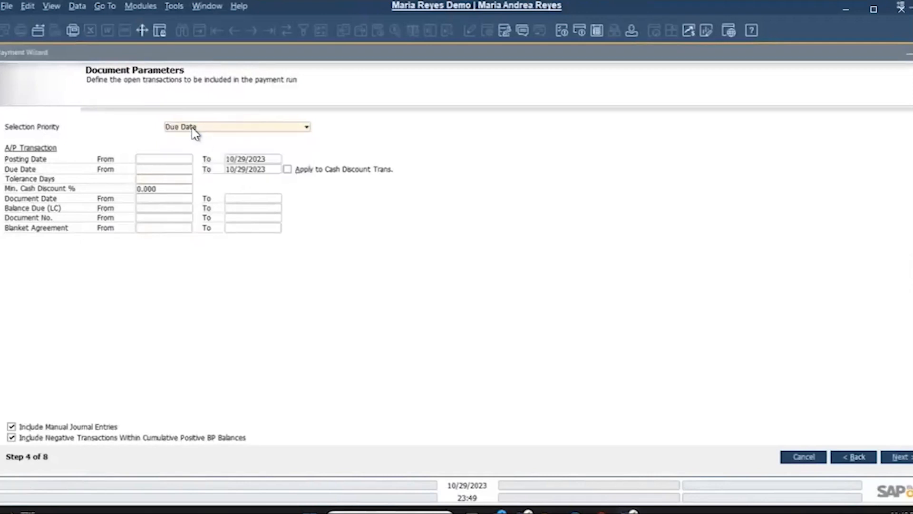
- Proceed to the payment method criteria and include Outgoing Checks in the payment run
left_click(897, 455)
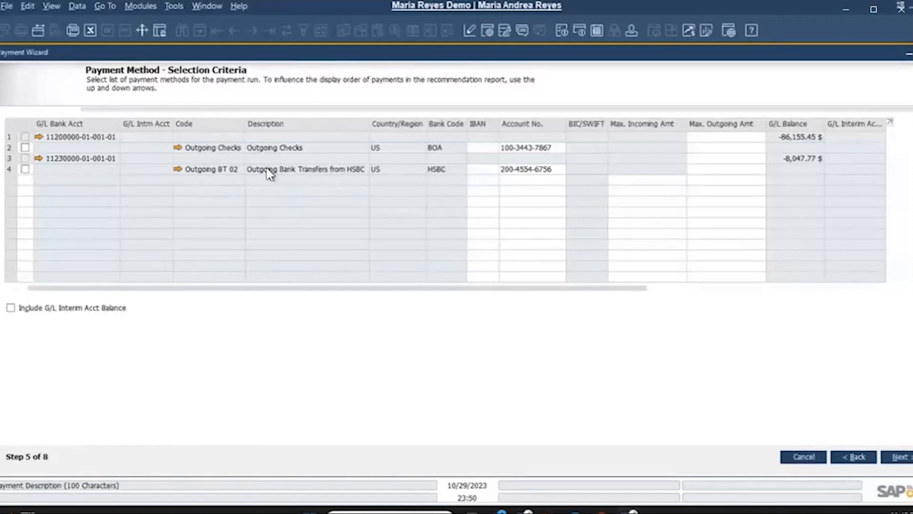
left_click(25, 148)
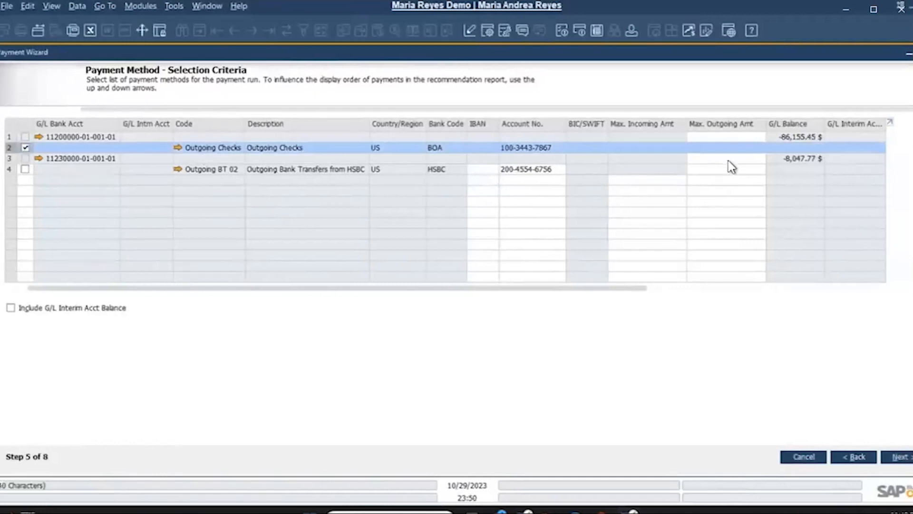
- Try a maximum outgoing amount of 50,000 for the Outgoing Checks method, and clear that limit
left_click(727, 148)
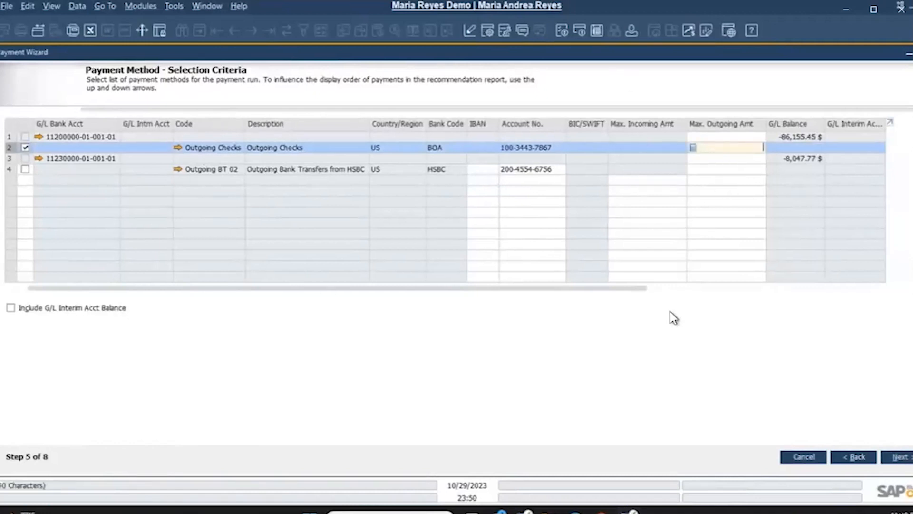
left_click_drag(643, 294, 689, 290)
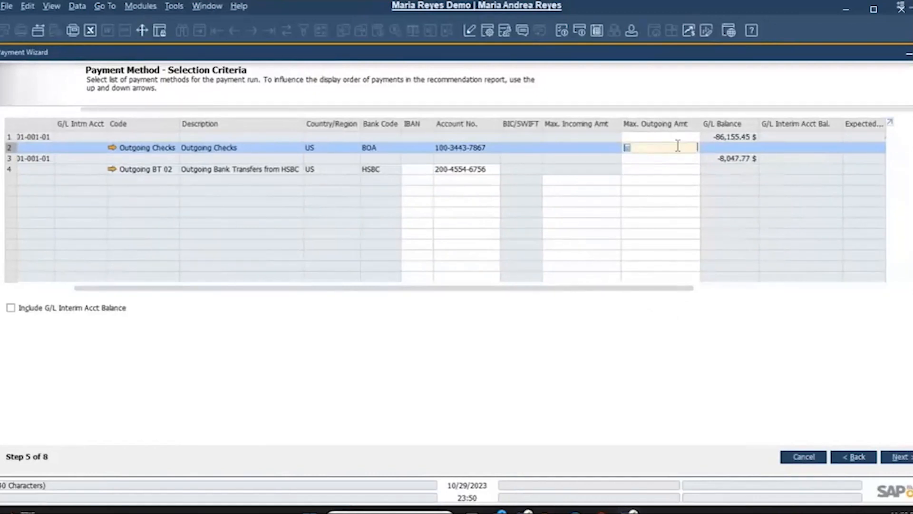
type("1")
key("Return")
left_click(671, 149)
type("50,000")
key("Return")
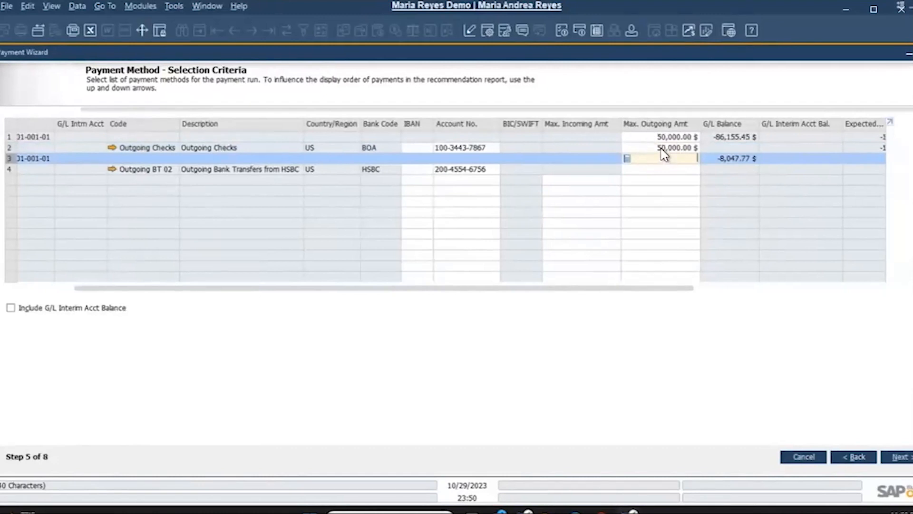
left_click(661, 147)
key("BackSpace")
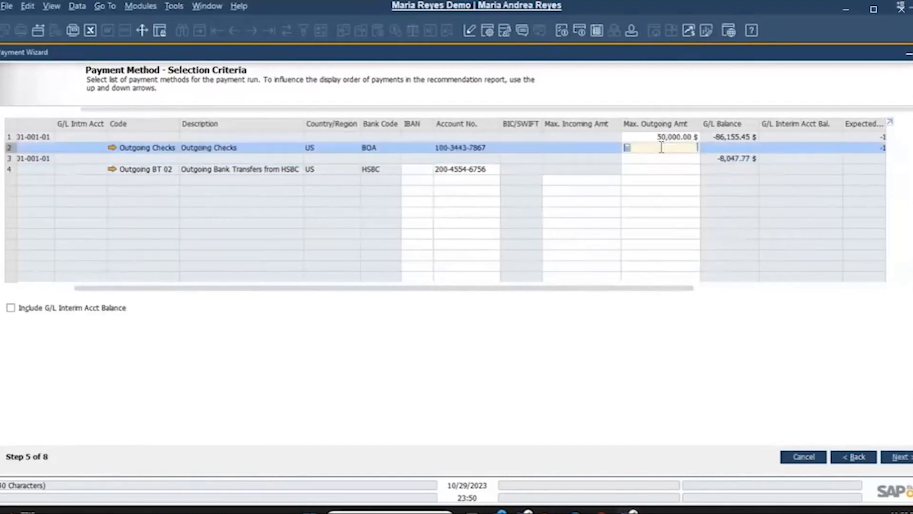
left_click(663, 158)
left_click(662, 149)
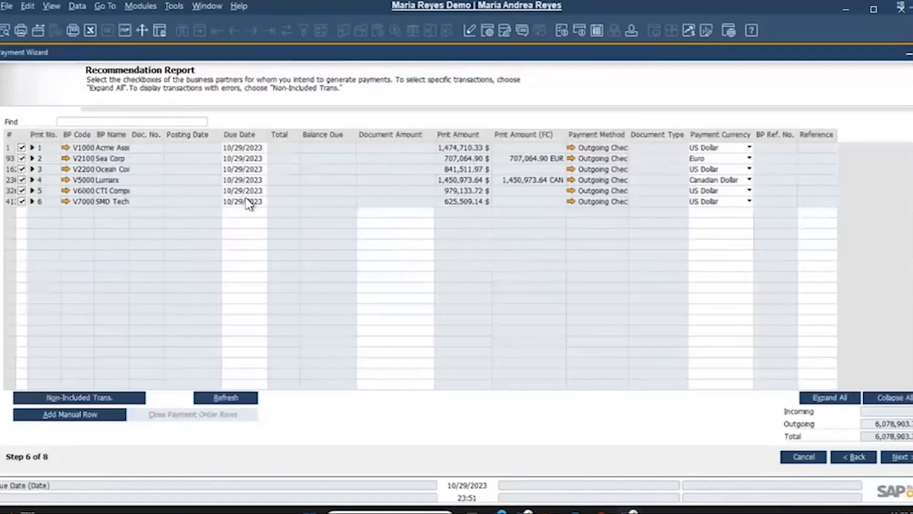
- Deselect all recommended payments, expand the Acme Associates transactions, and widen the business partner name column
left_click(21, 140)
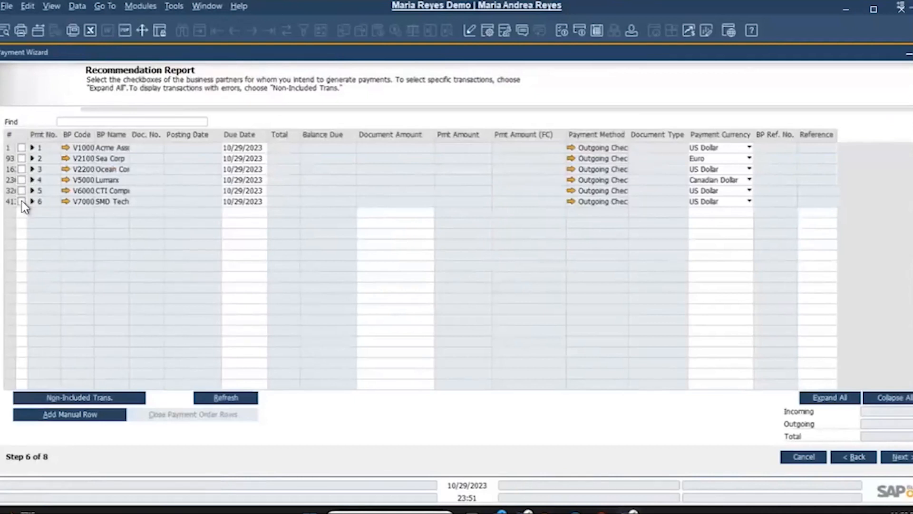
double_click(21, 134)
left_click(32, 148)
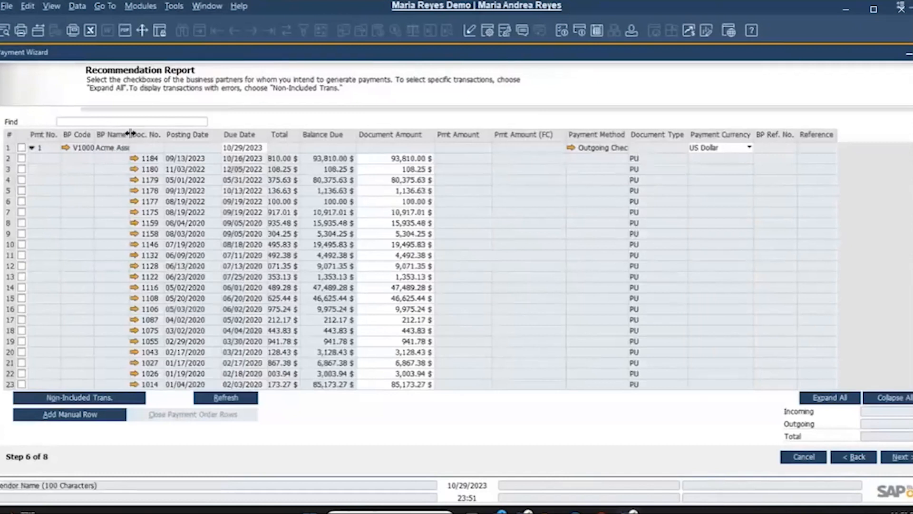
left_click_drag(132, 134, 157, 135)
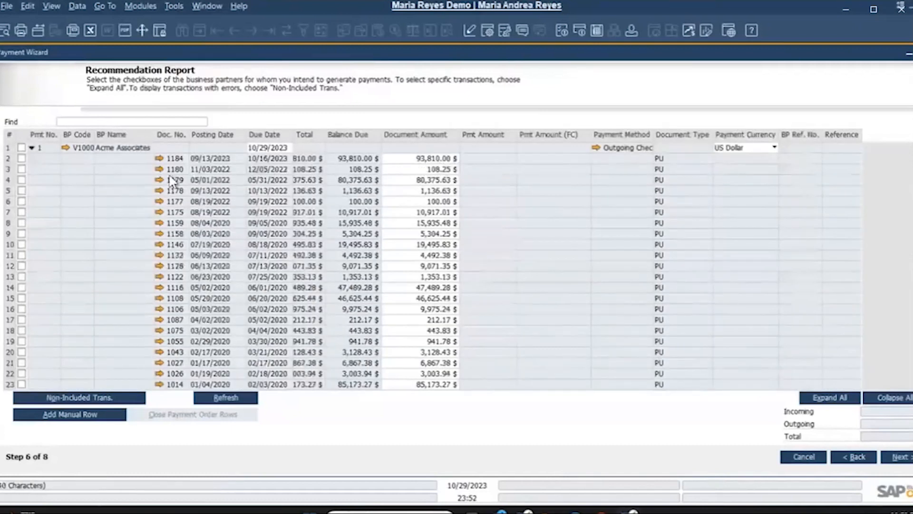
- Select the first three Acme Associates invoices for payment and set the third one's document amount to 25,000
left_click(22, 168)
left_click(22, 158)
left_click(22, 180)
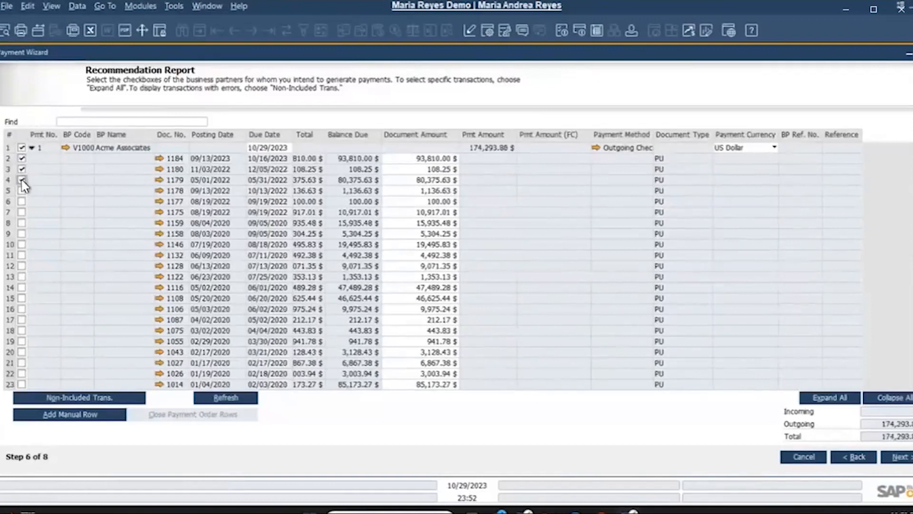
left_click(421, 183)
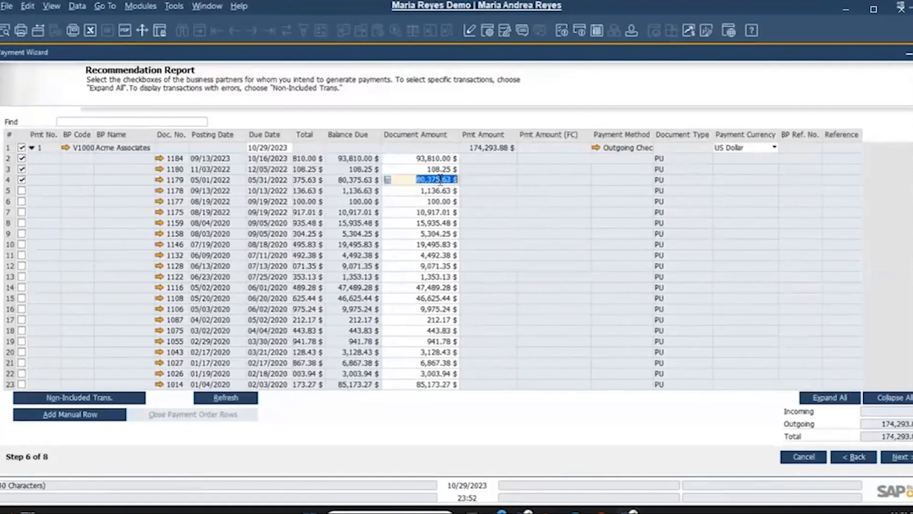
type("25,000")
key("Tab")
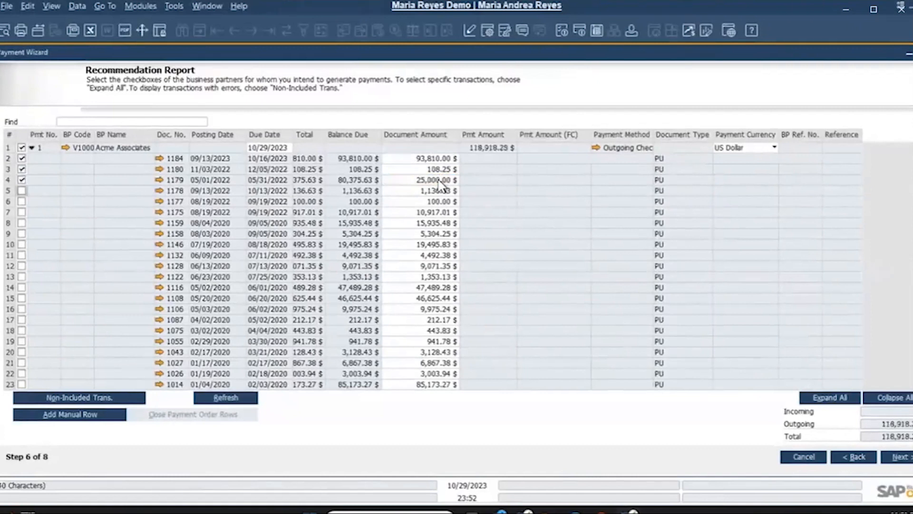
- Collapse the Acme Associates transactions and expand those of Ocean Computers in the recommendation report
scroll(413, 138, "down", 1)
scroll(398, 138, "up", 1)
scroll(431, 180, "down", 1)
scroll(409, 195, "up", 1)
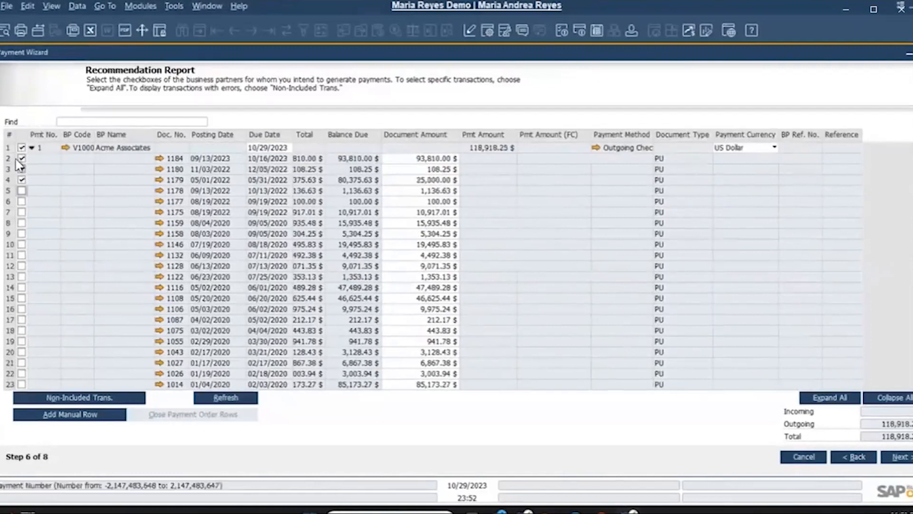
left_click(32, 148)
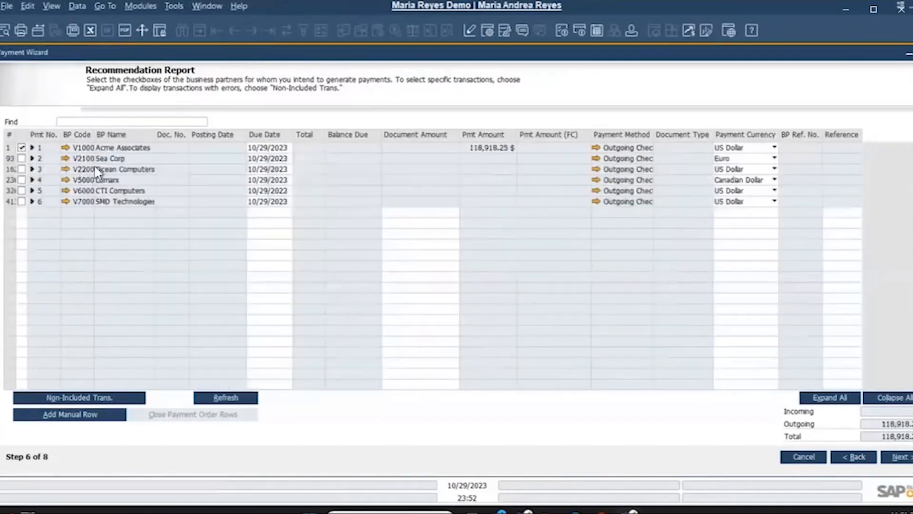
left_click(32, 169)
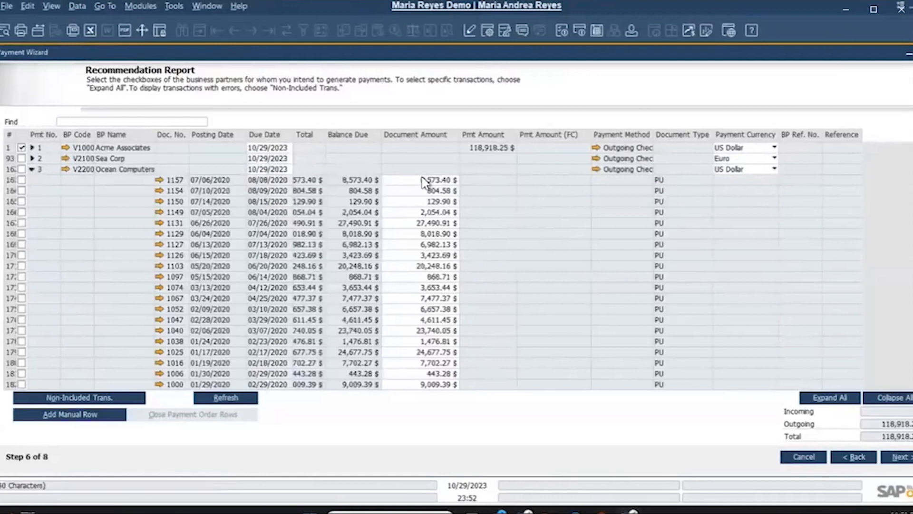
- Select the first three Ocean Computers invoices, 1157, 1154 and 1150, for payment in the recommendation report
left_click(21, 180)
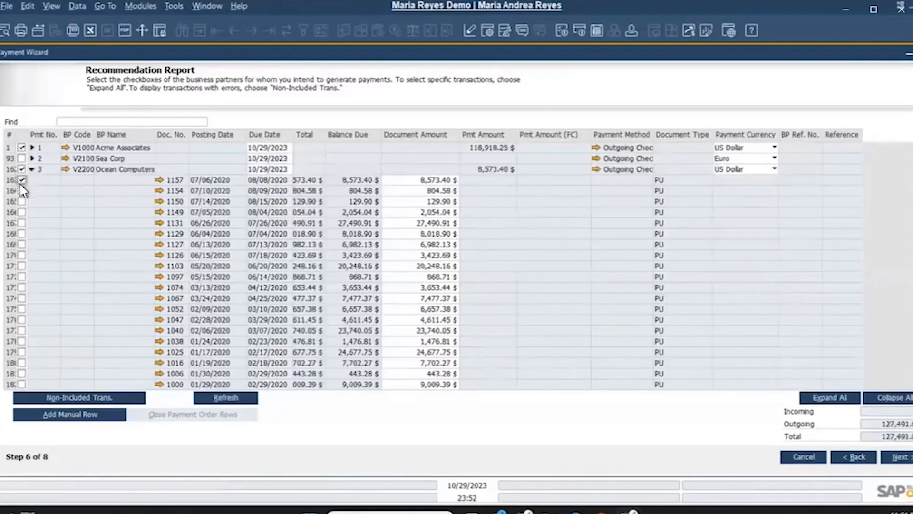
left_click(21, 191)
left_click(21, 202)
- Save the payment run with the Save Recommendations option instead of executing it, and acknowledge the message
left_click(902, 457)
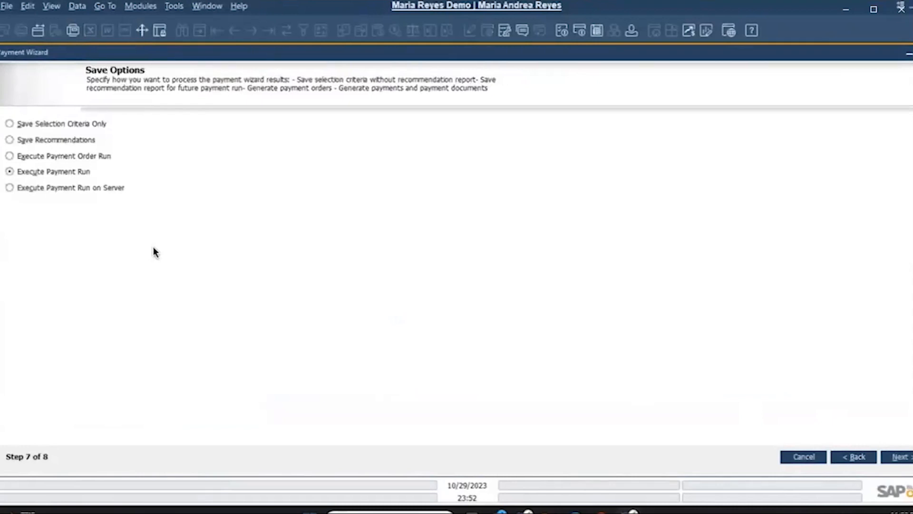
left_click(10, 140)
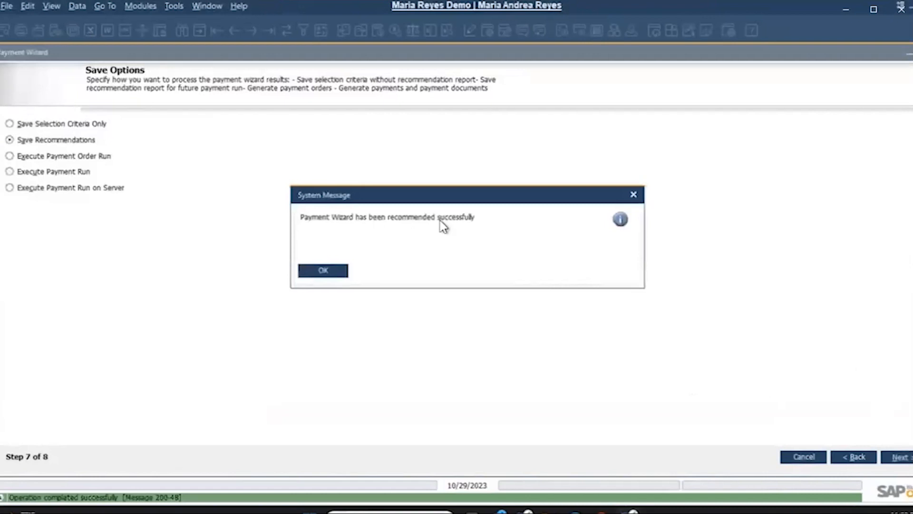
left_click(324, 272)
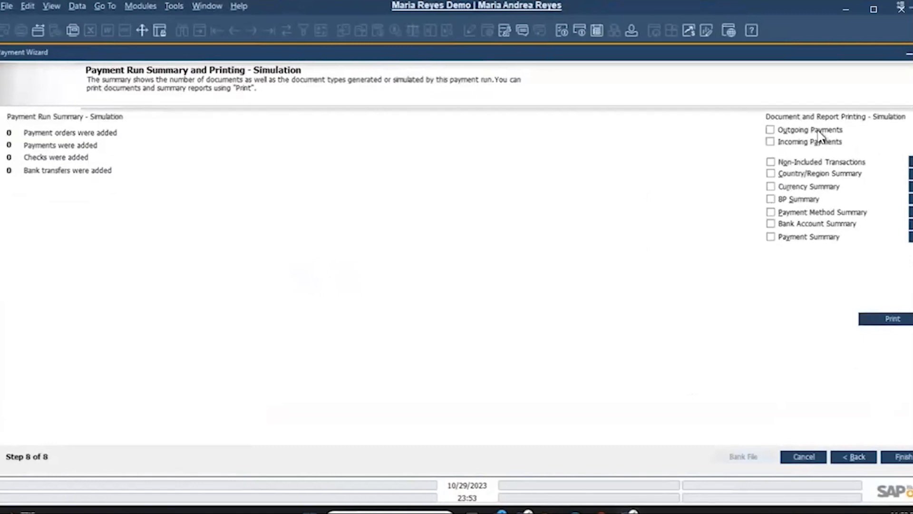
- Open the simulated BP Summary report full size, examine the applied amounts per vendor invoice, and close it
left_click(770, 199)
left_click(911, 199)
double_click(513, 152)
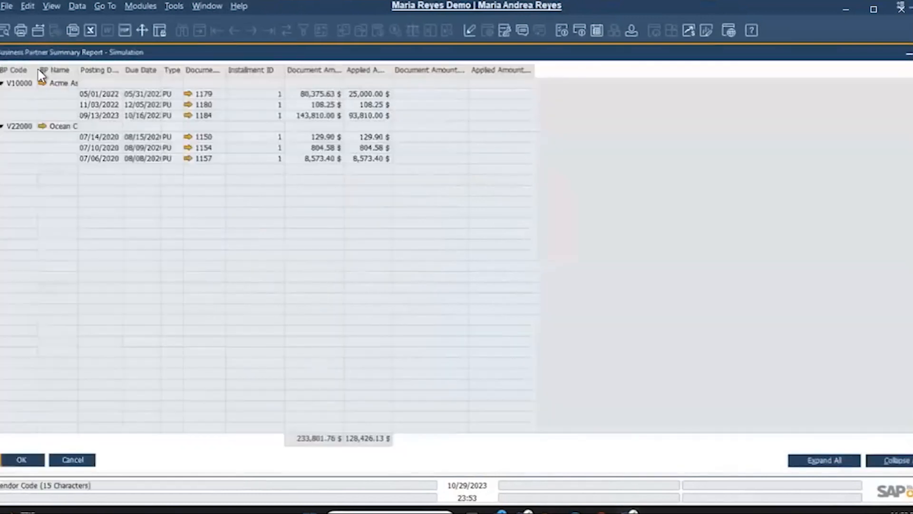
right_click(45, 97)
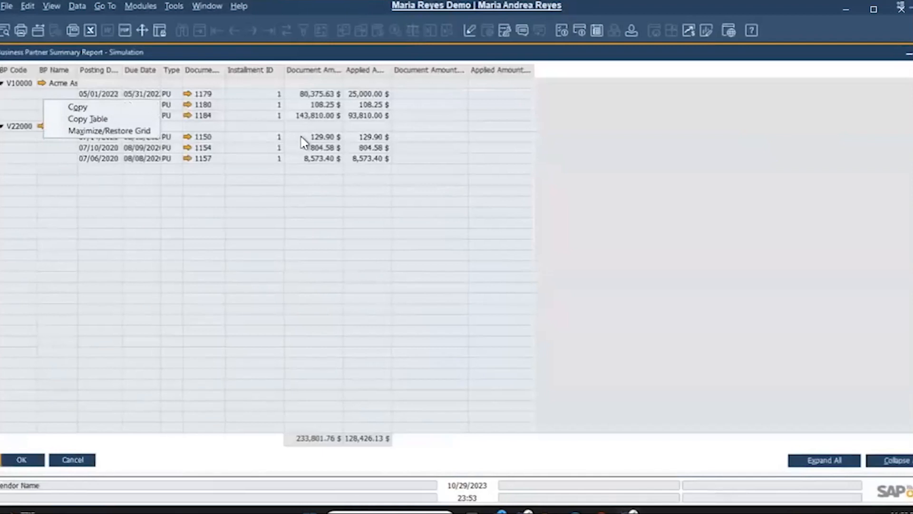
left_click(336, 173)
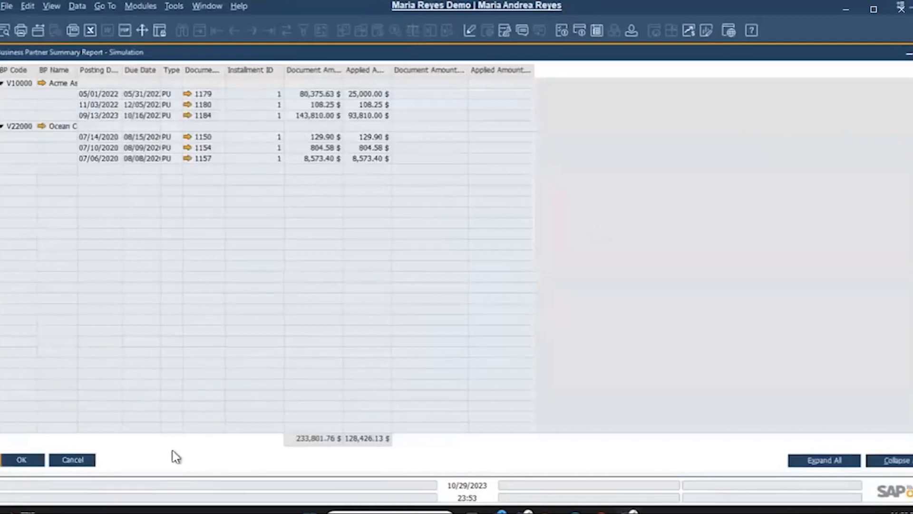
left_click(74, 460)
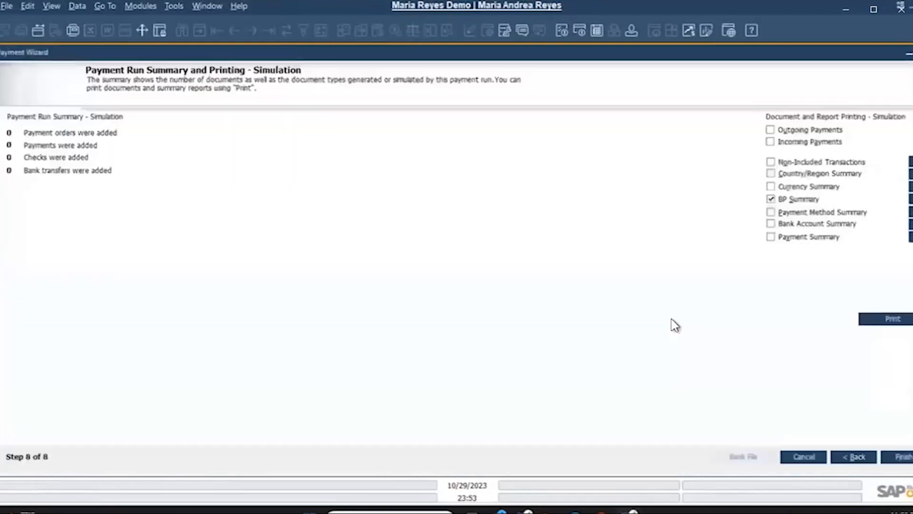
- Examine the simulated Payment Summary report instead of the BP Summary, clear its selection, and finish the wizard
left_click(770, 200)
left_click(771, 237)
left_click(910, 237)
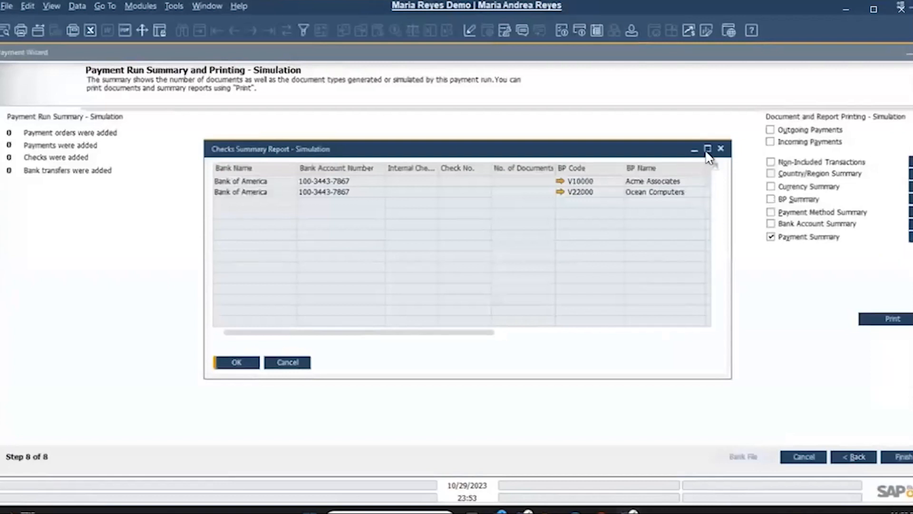
left_click_drag(452, 333, 696, 333)
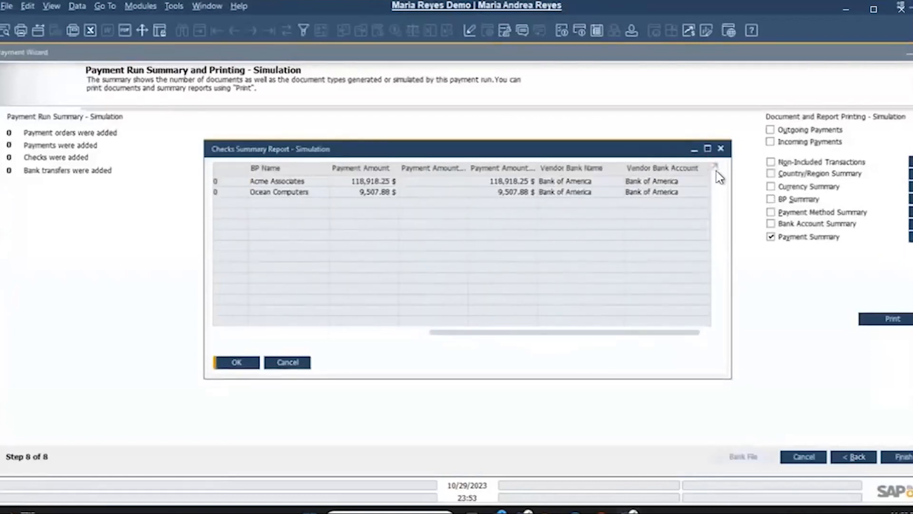
left_click(721, 148)
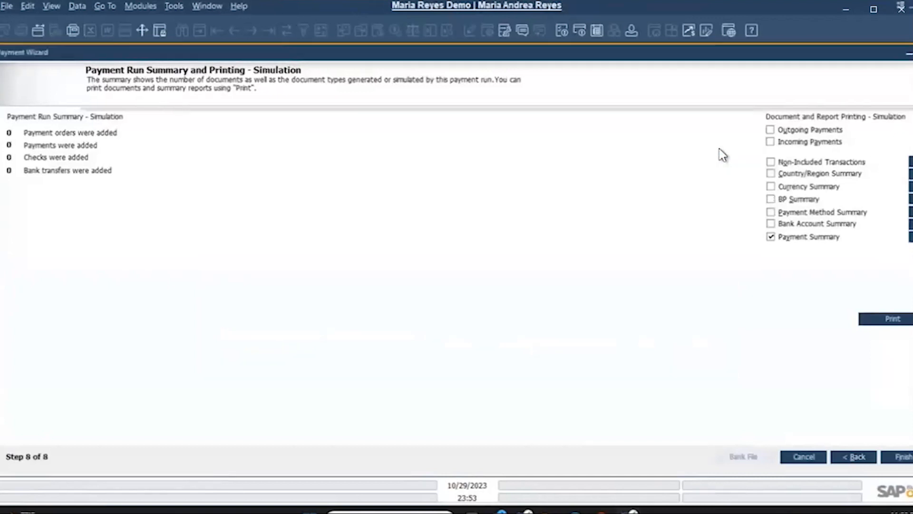
left_click(771, 237)
left_click(903, 457)
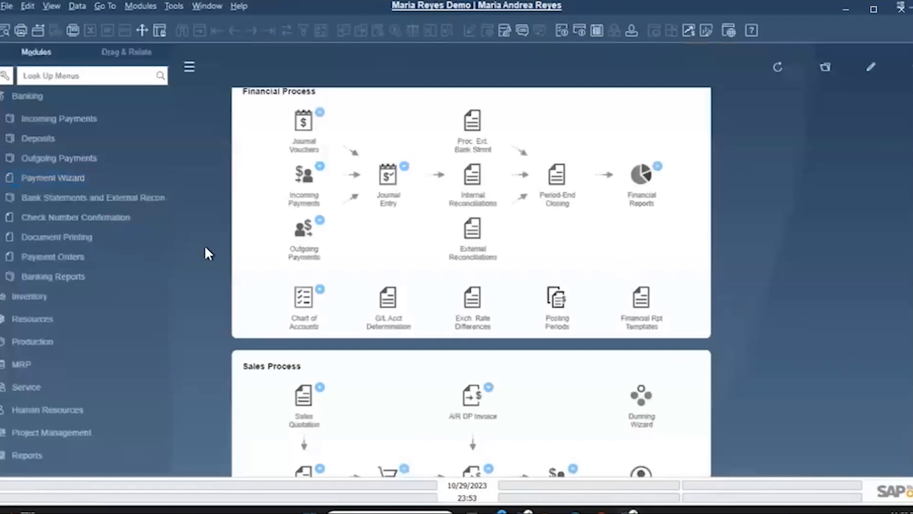
- Restart the Payment Wizard and load the saved payment run Wiz20231029n3
left_click(51, 179)
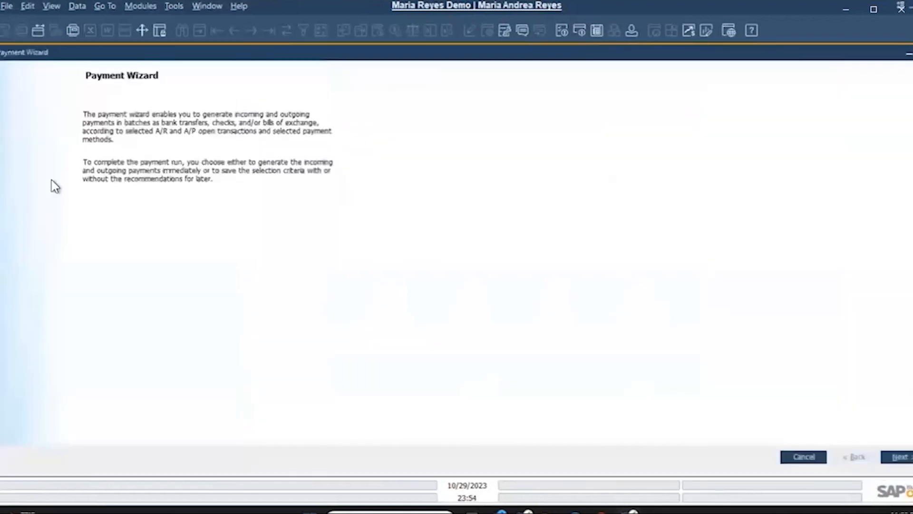
left_click(885, 456)
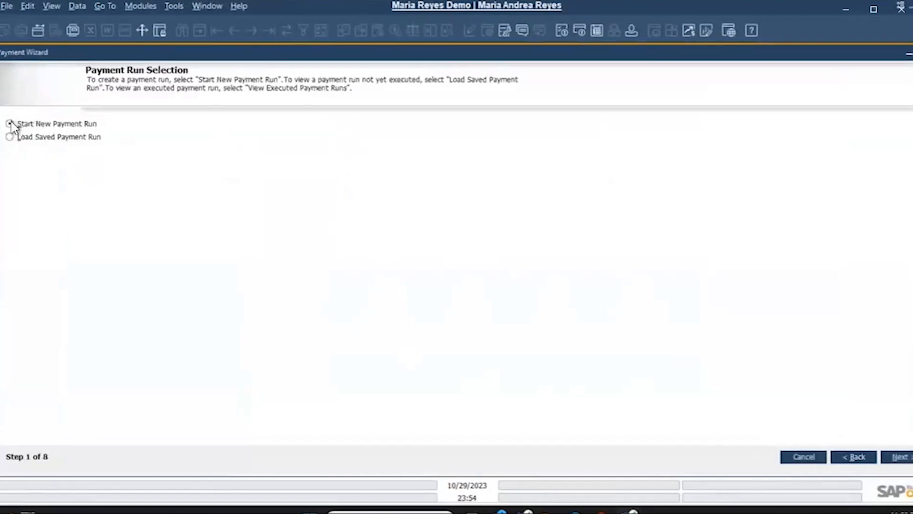
left_click(10, 138)
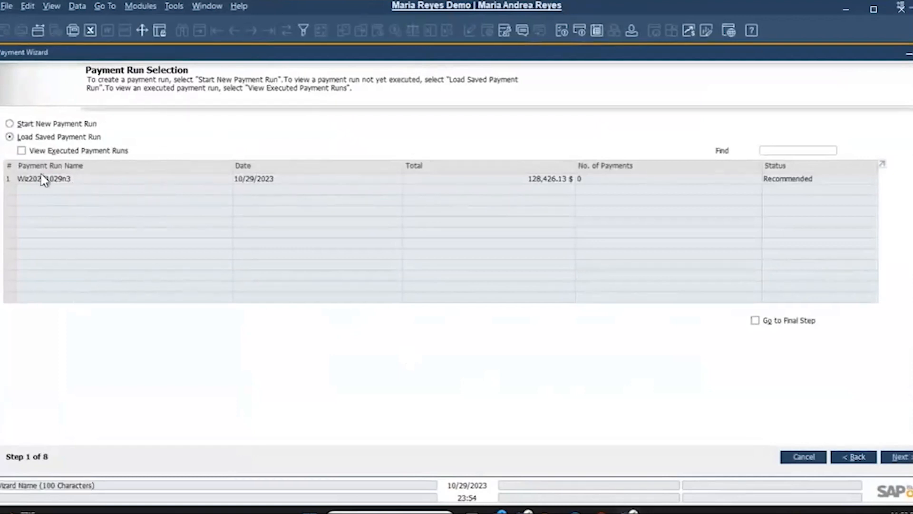
left_click(12, 182)
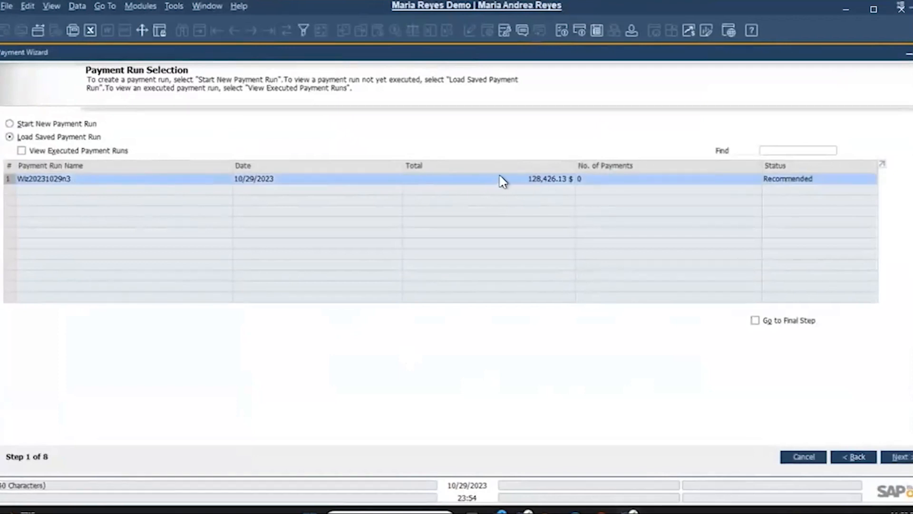
left_click(896, 457)
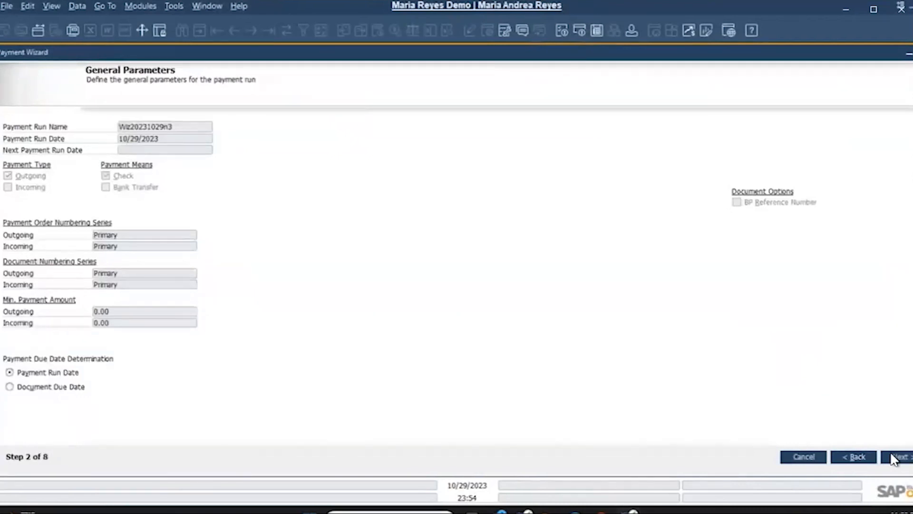
- Step through the loaded run's parameters and save options, and expand the Ocean Computers transactions in the recommendation report
left_click(896, 457)
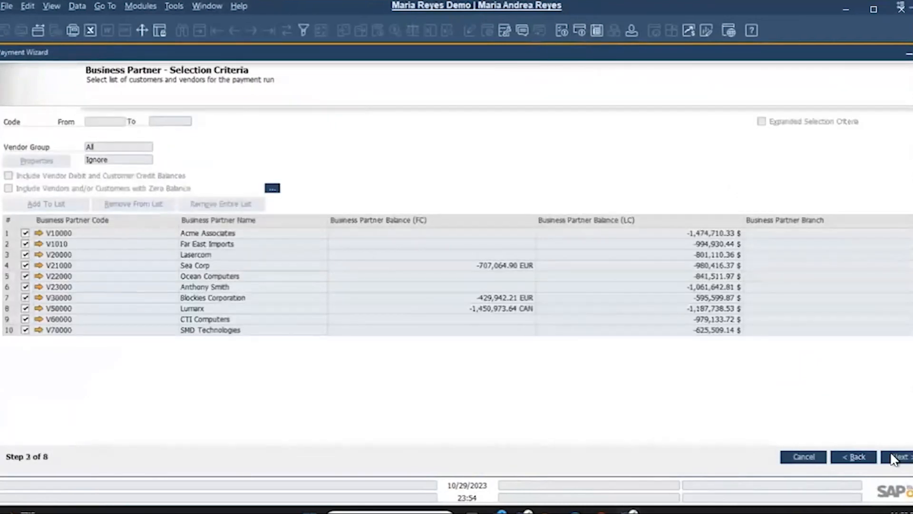
left_click(896, 457)
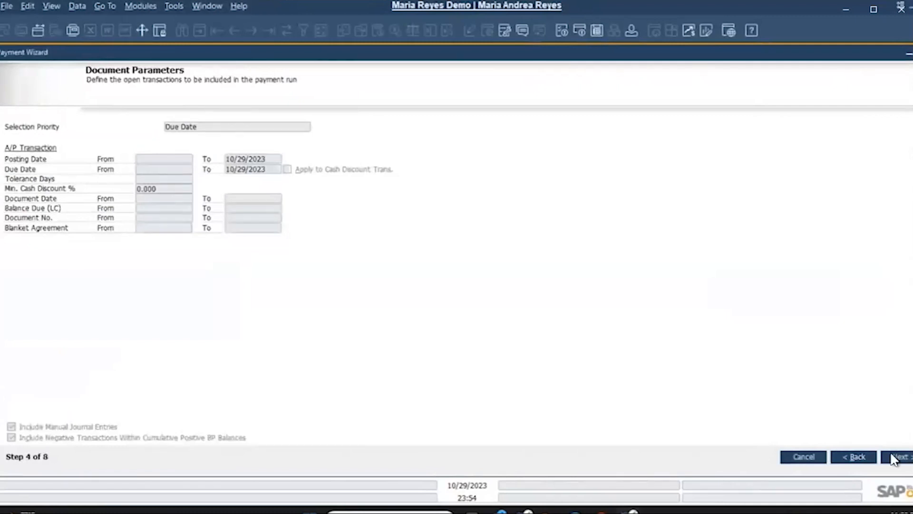
left_click(896, 459)
left_click(896, 459)
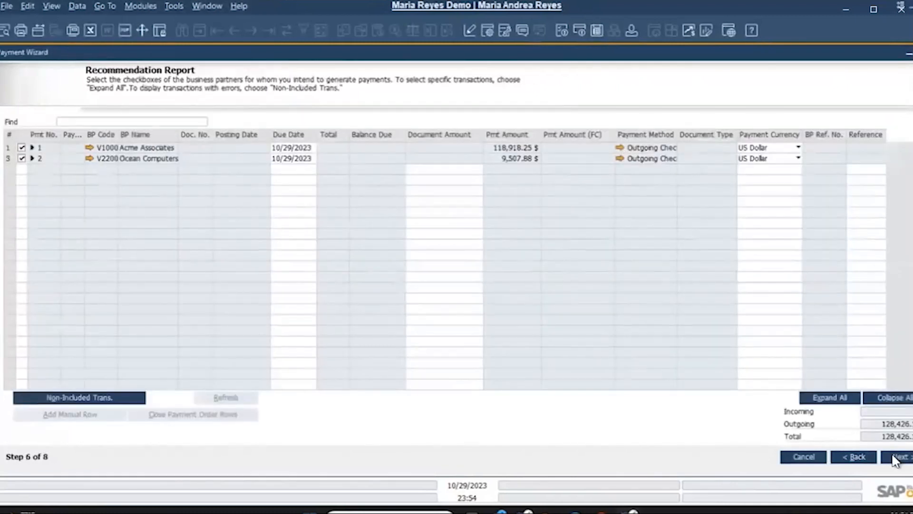
left_click(896, 457)
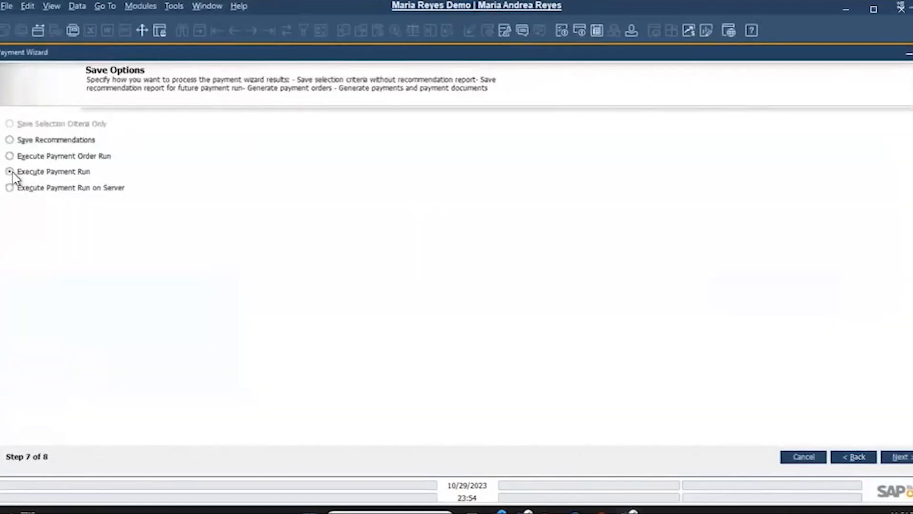
left_click(849, 457)
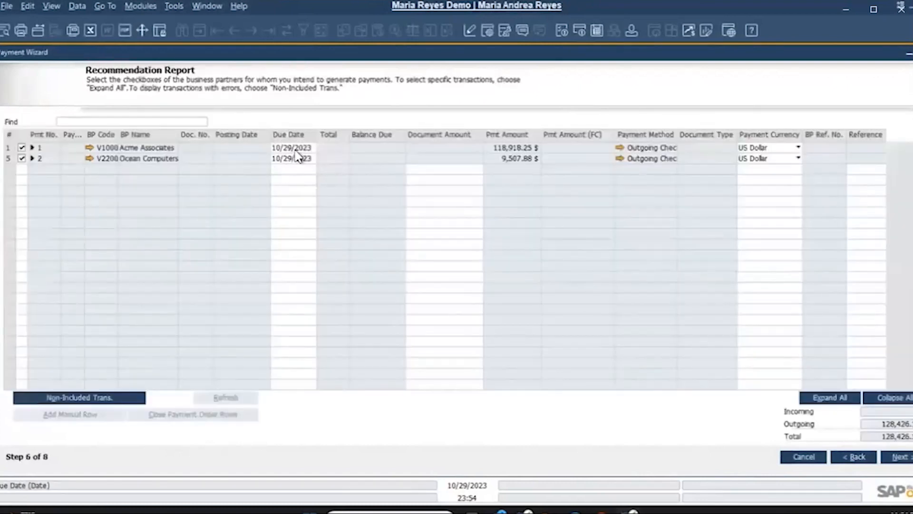
left_click(32, 158)
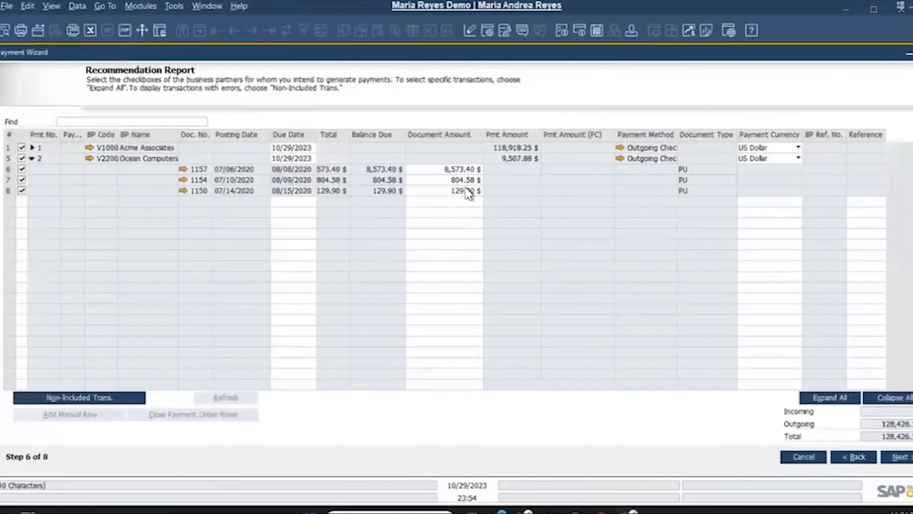
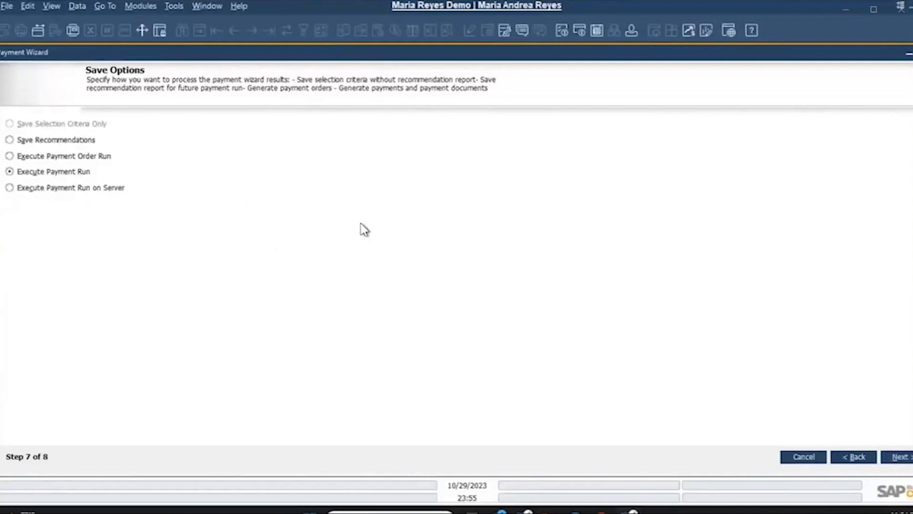
- Execute the payment run, confirming the generation of payment documents
left_click(906, 457)
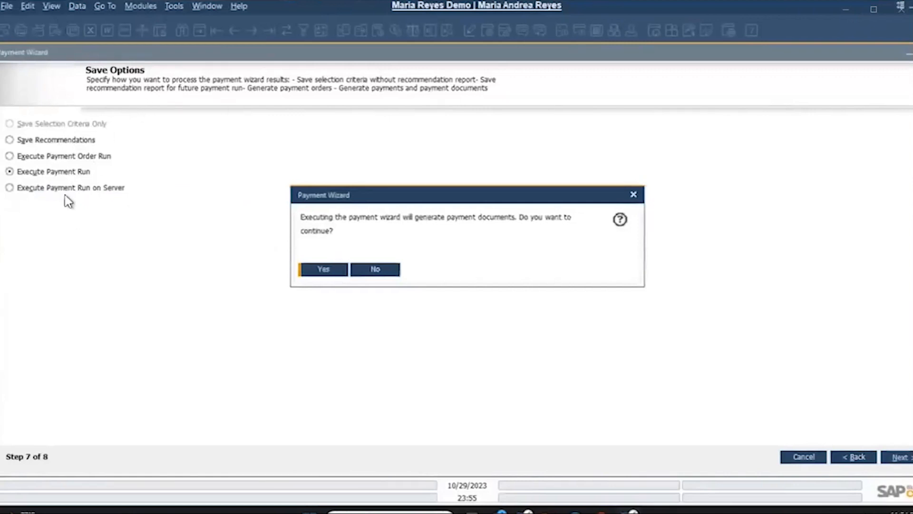
left_click(324, 269)
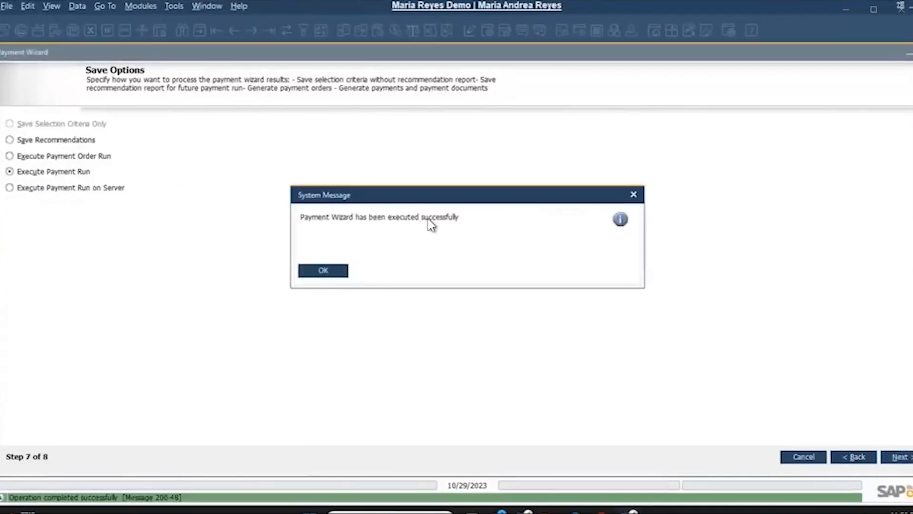
left_click(336, 271)
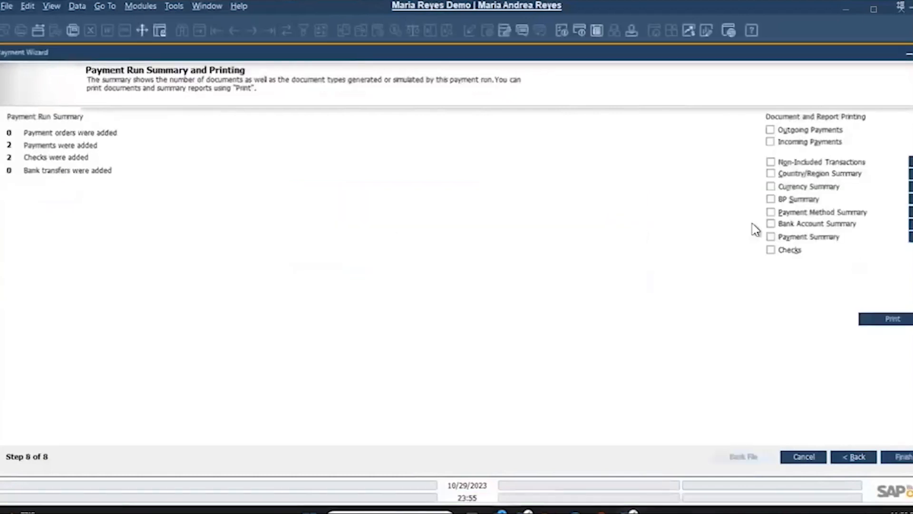
- View the BP Summary report of the executed run, close it, and finish the wizard
left_click(772, 200)
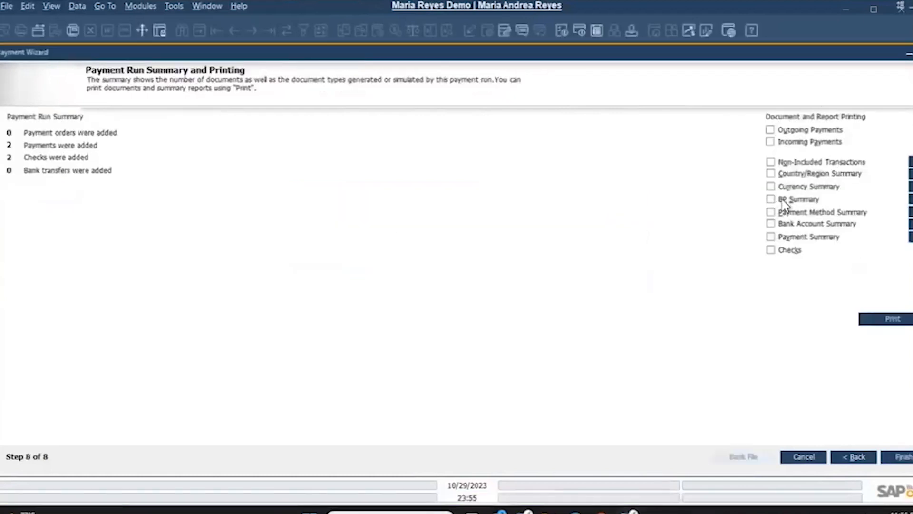
left_click(911, 200)
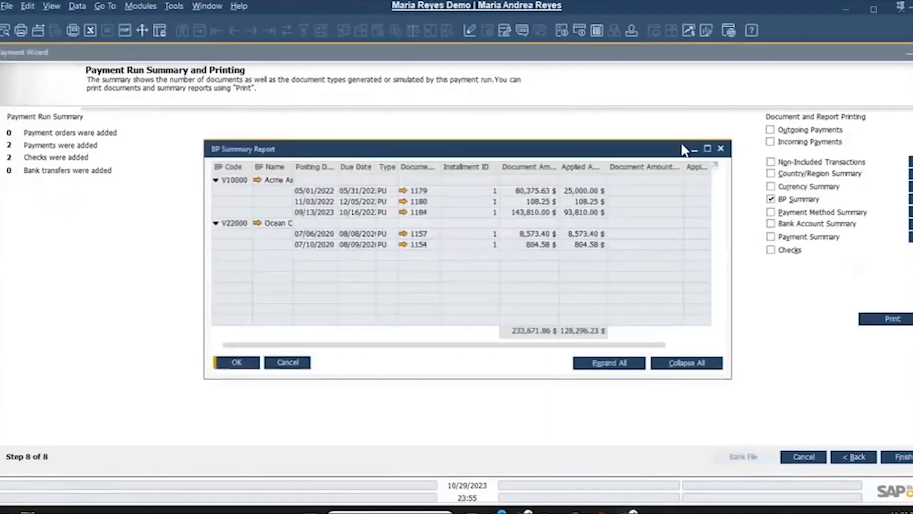
left_click(719, 150)
left_click(904, 456)
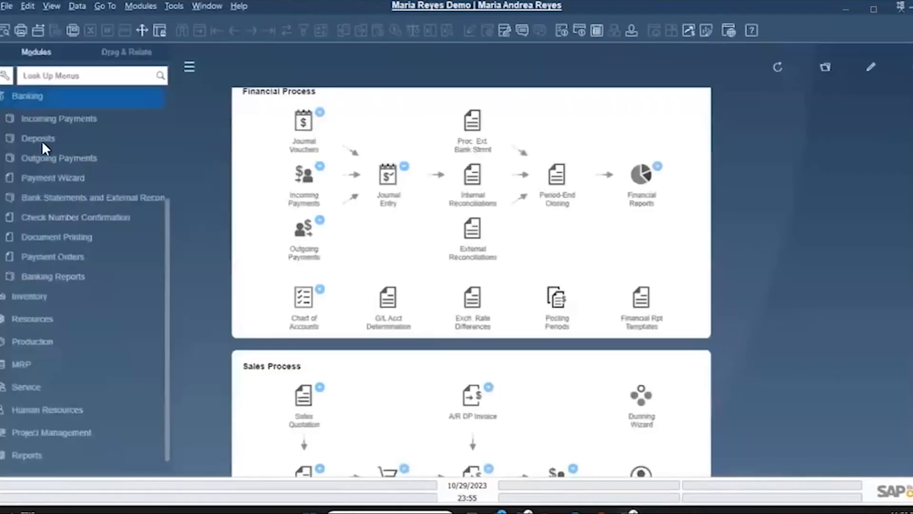
- Open Outgoing Payments from Banking and display the most recent payment record
left_click(51, 158)
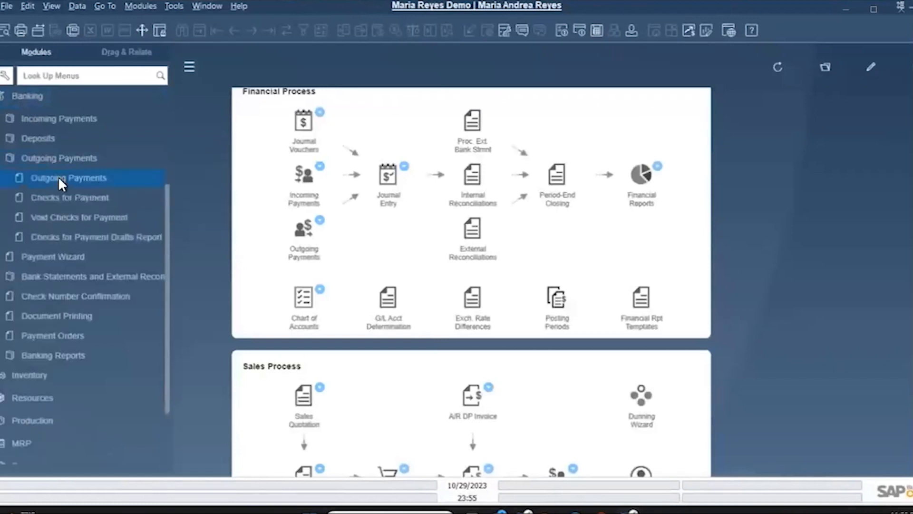
left_click(58, 177)
left_click(270, 29)
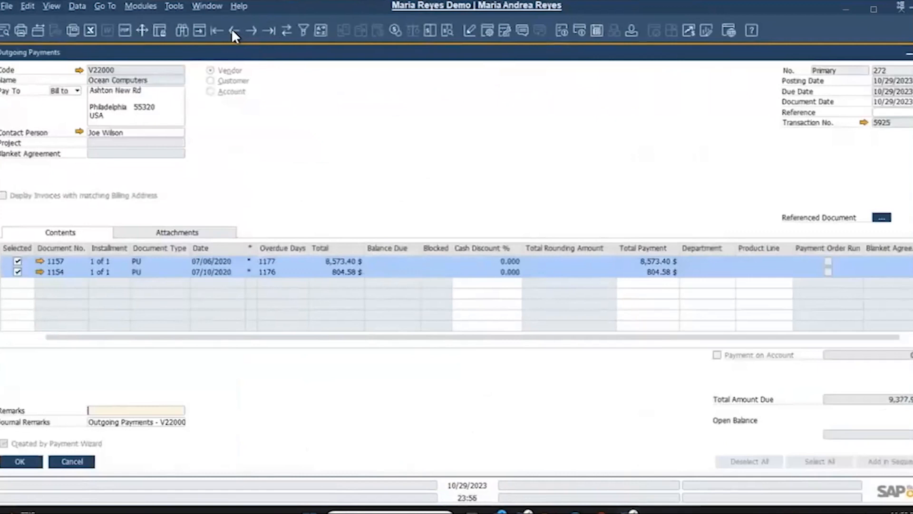
- Display the previous outgoing payment, for Acme Associates, examine the check details in its payment means, and close the windows
left_click(232, 31)
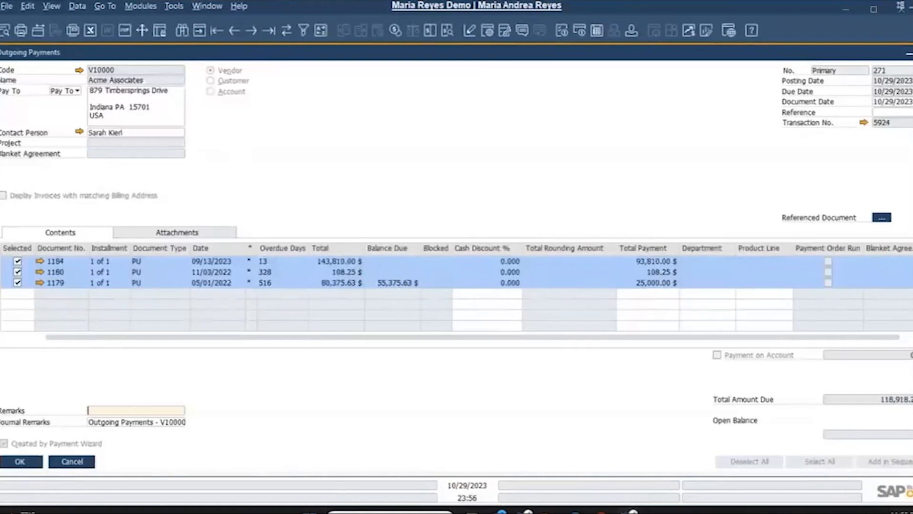
key("ctrl+shift+b")
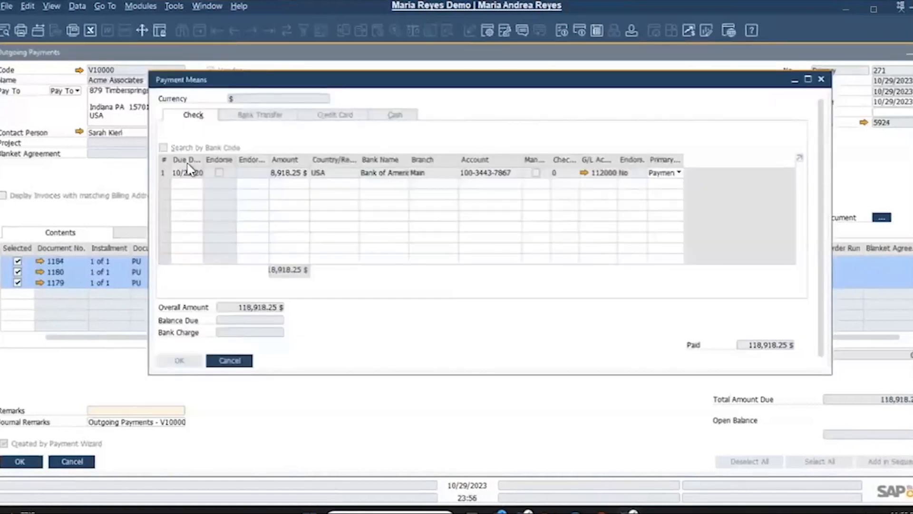
left_click(821, 79)
left_click(912, 53)
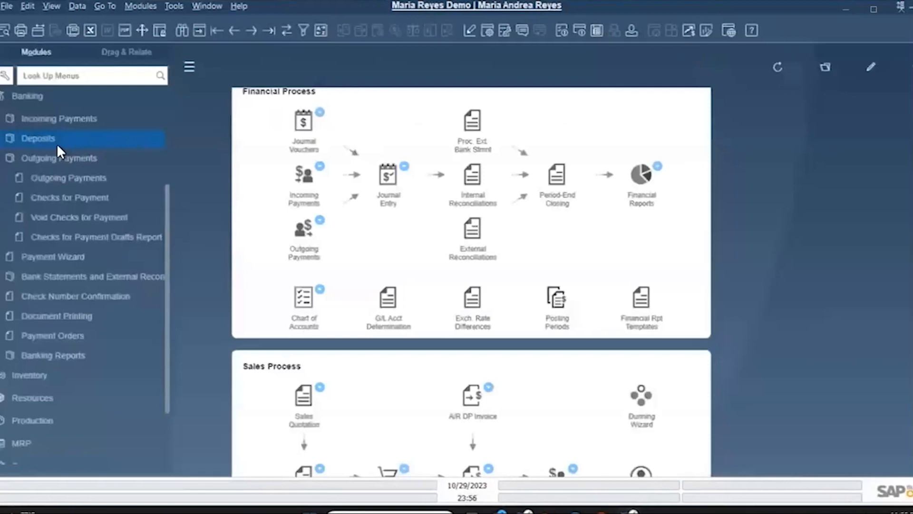
- Open Document Printing from Banking and set the criteria to Checks for Payment, posting date through 10/29/2023, with print checks To Be Printed
scroll(56, 144, "up", 1)
left_click(81, 338)
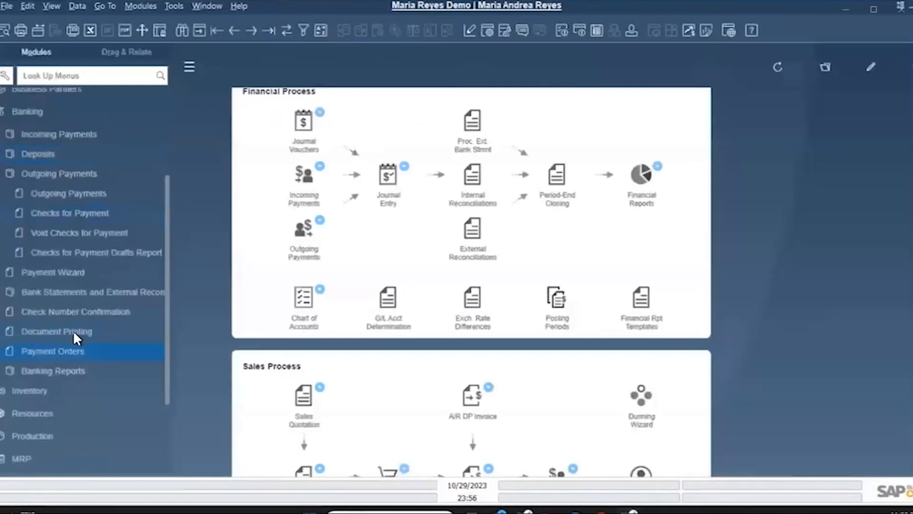
left_click(52, 329)
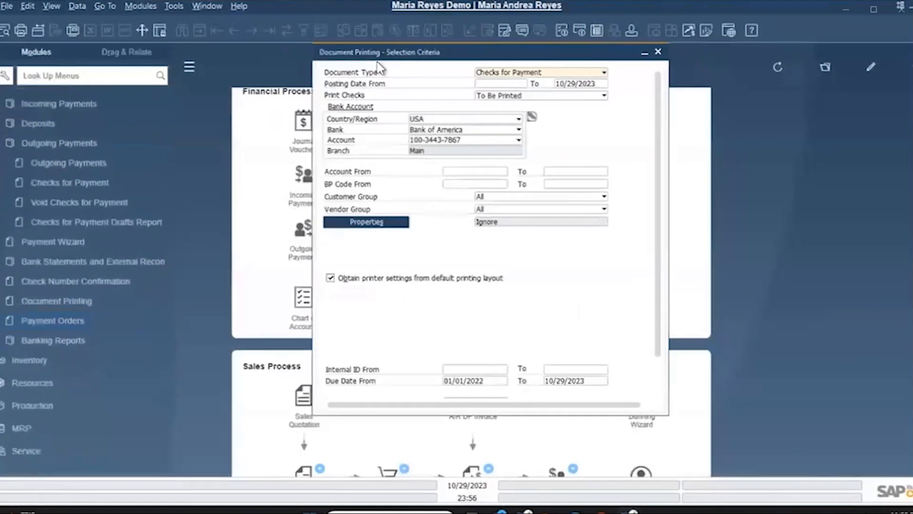
left_click(534, 73)
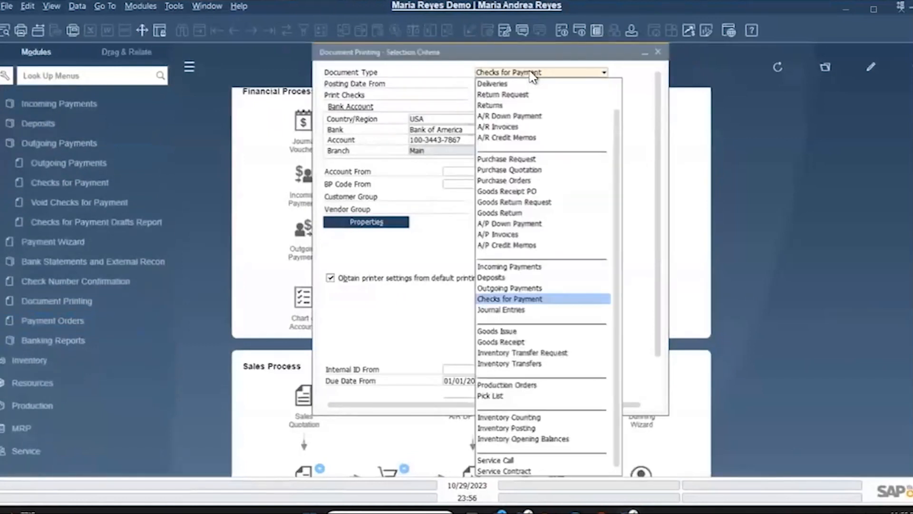
left_click(529, 299)
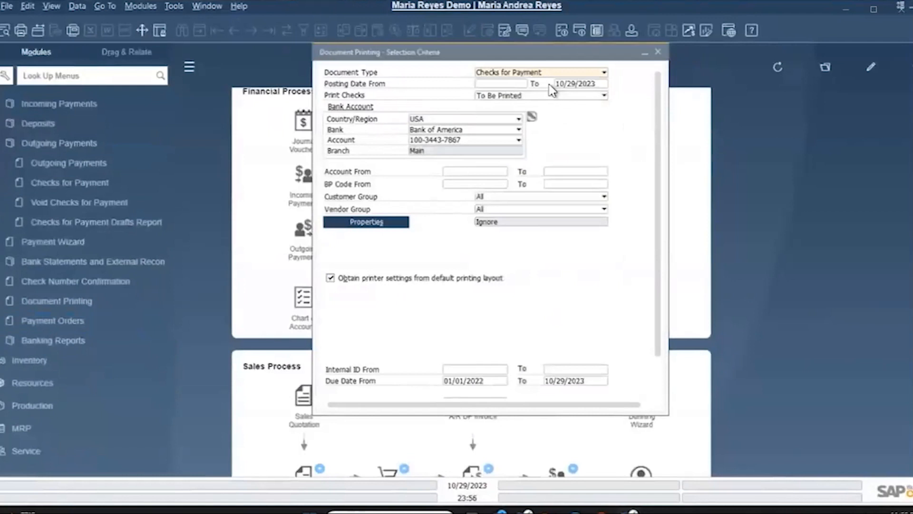
left_click(590, 85)
key("Tab")
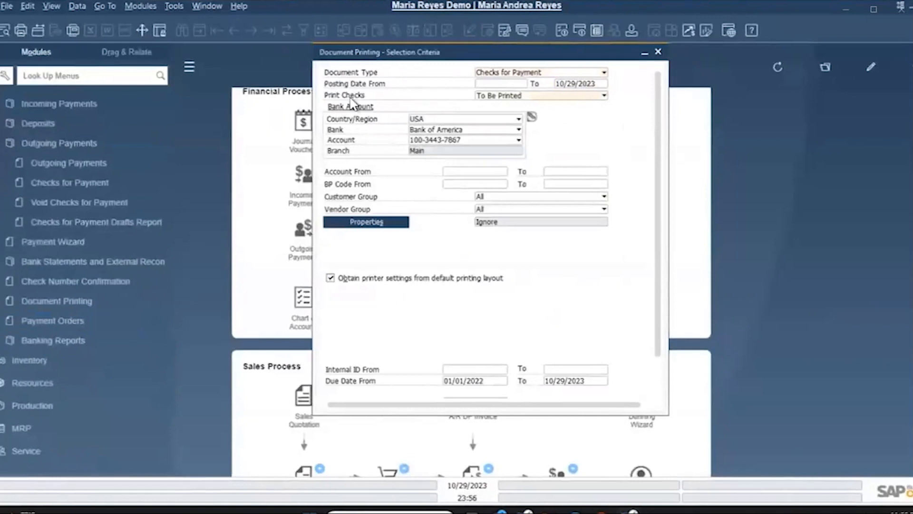
left_click(552, 96)
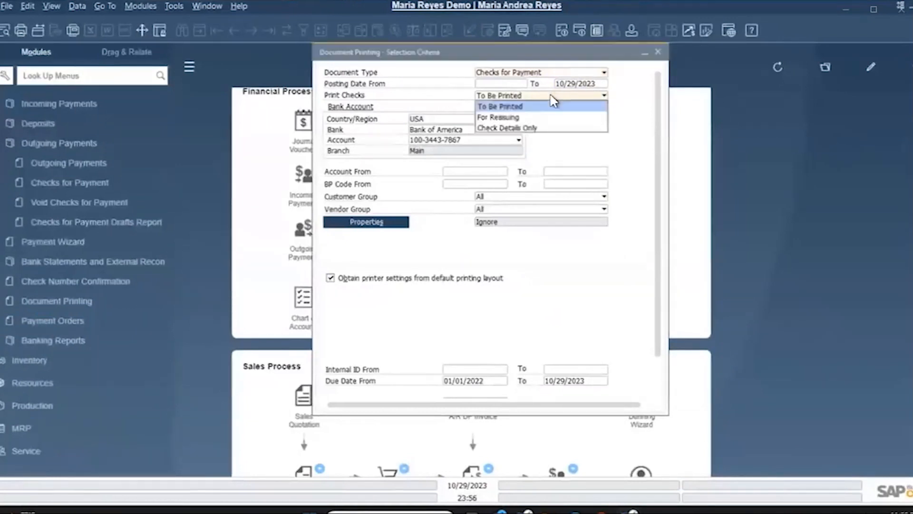
left_click(552, 97)
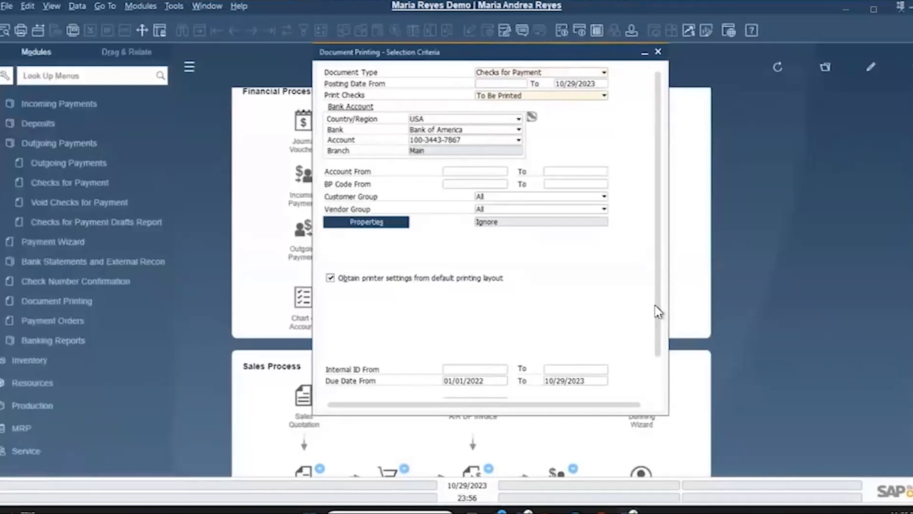
- Set the end of the due date range to 10/29/2023 and list the checks matching the criteria
left_click_drag(657, 312, 654, 464)
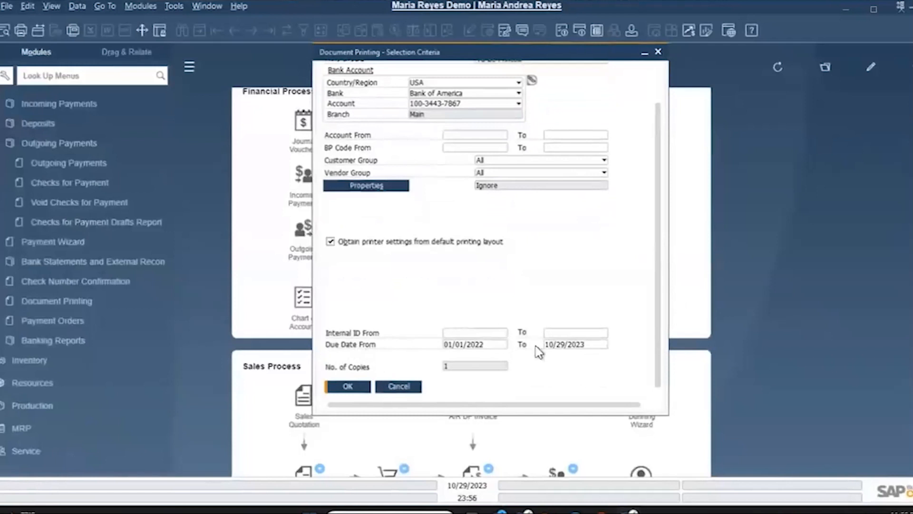
left_click(593, 346)
type("t")
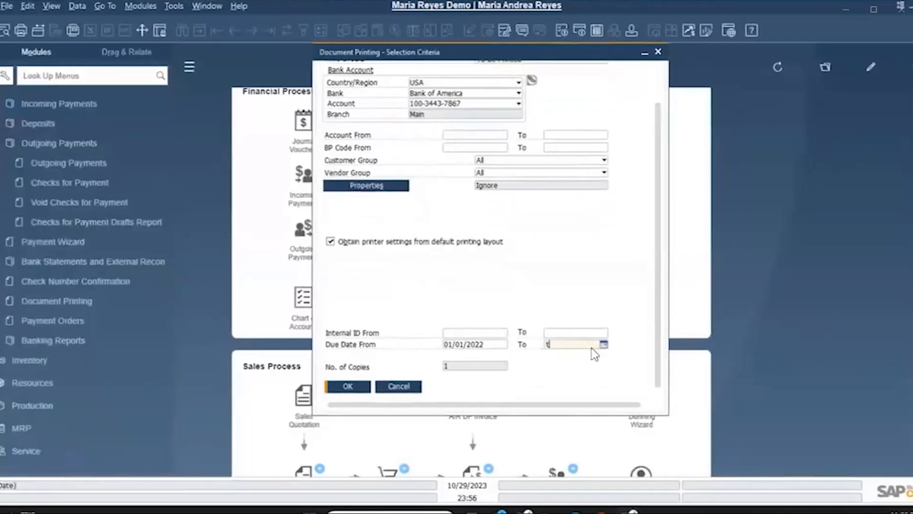
key("Tab")
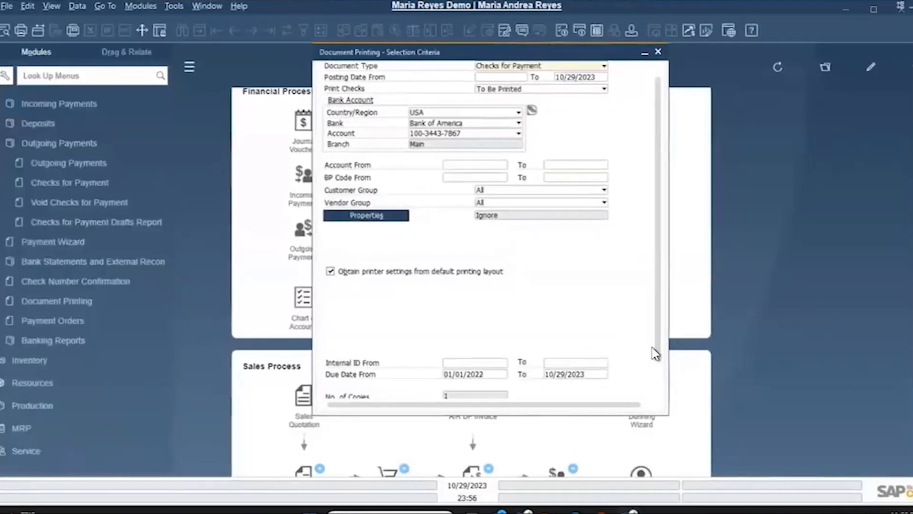
scroll(659, 381, "down", 1)
left_click(348, 386)
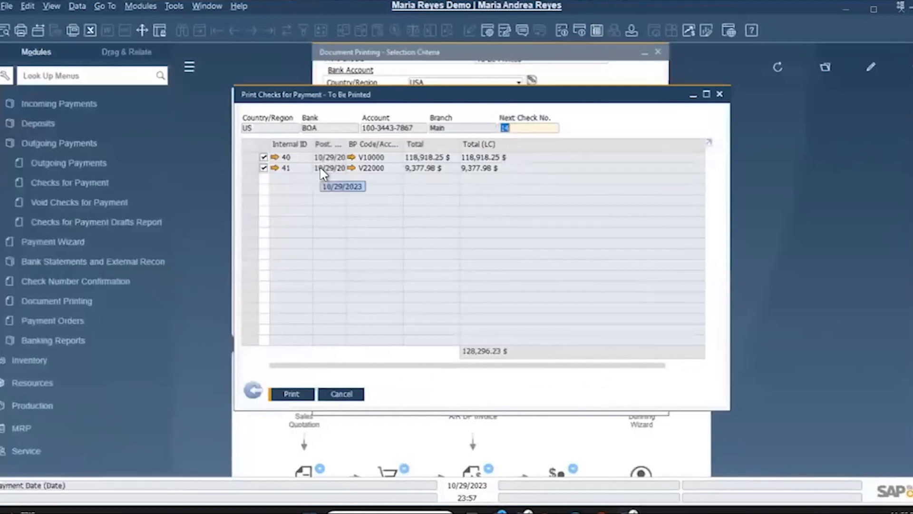
- Open the Acme Associates check, preview its Check-Stub-Stub layout, examine it, and close the preview and the check
left_click(275, 157)
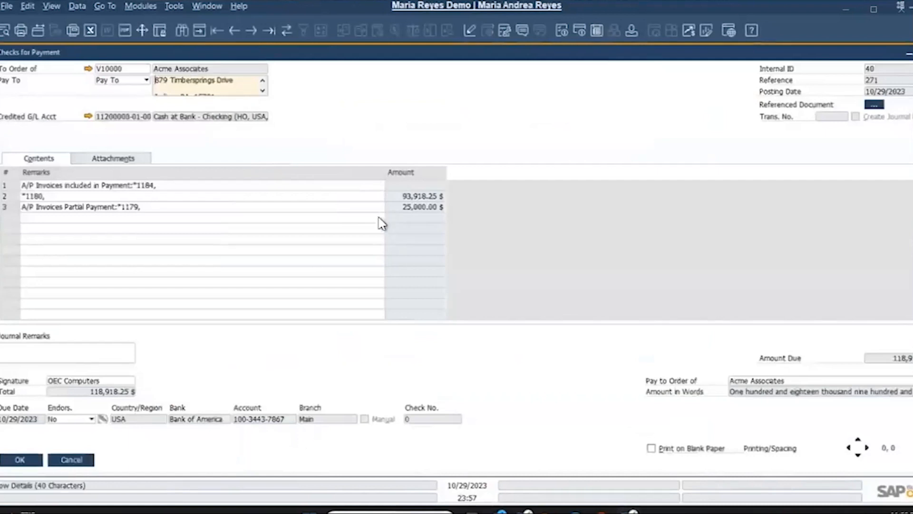
left_click(6, 6)
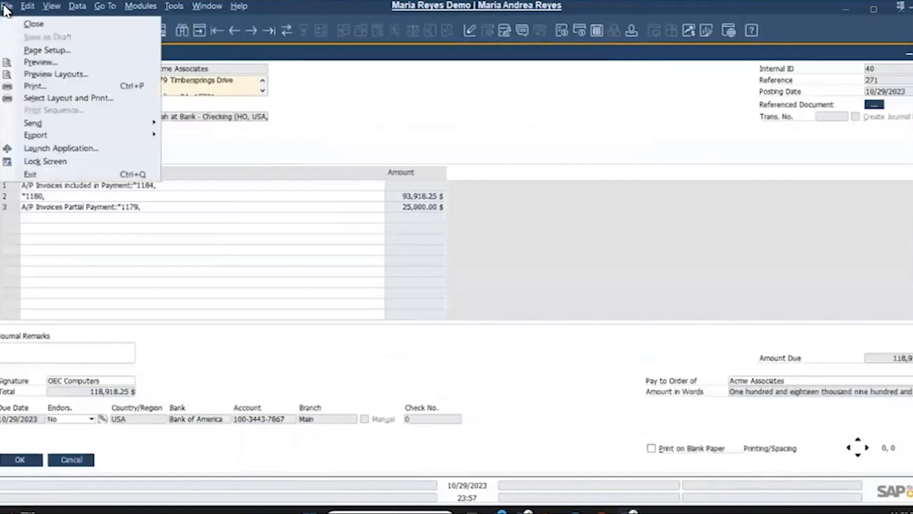
left_click(27, 76)
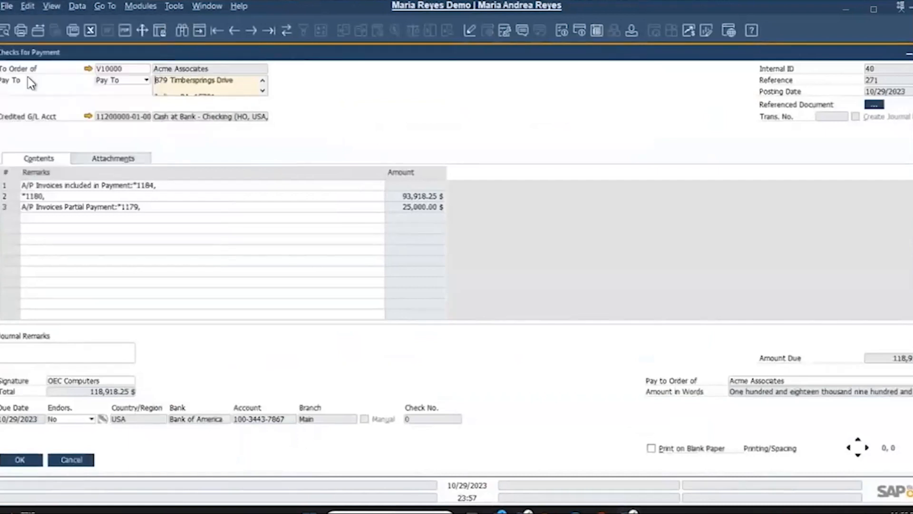
left_click(421, 318)
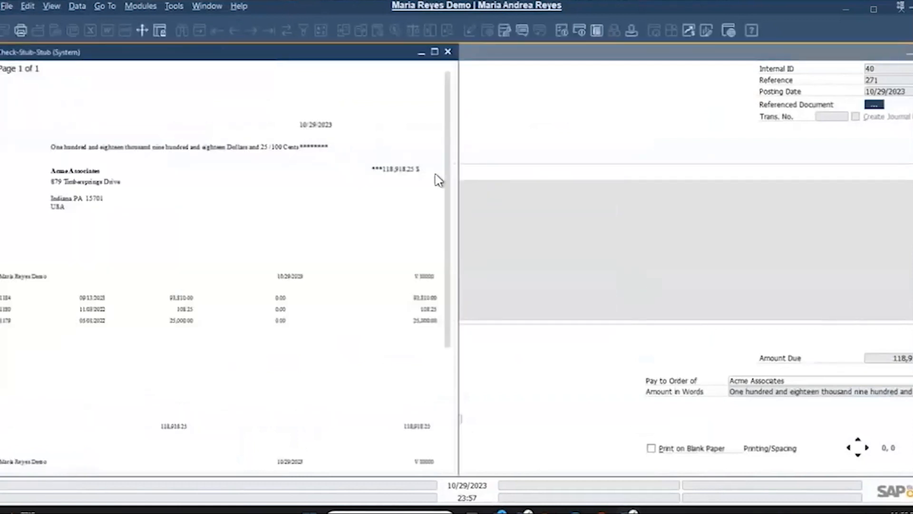
left_click_drag(450, 170, 449, 142)
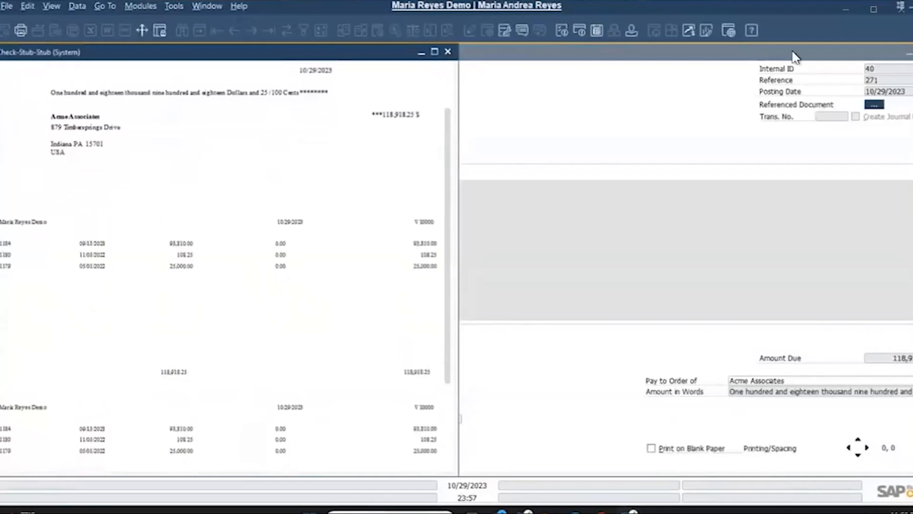
left_click(447, 52)
left_click(912, 52)
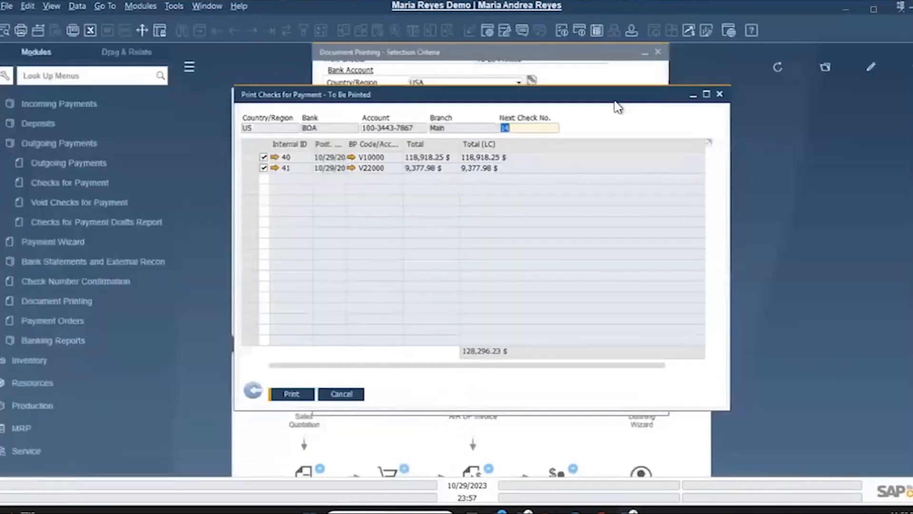
- Print the two selected checks with Microsoft Print to PDF (redirected 72), accepting check stock starting with number 14
left_click(298, 394)
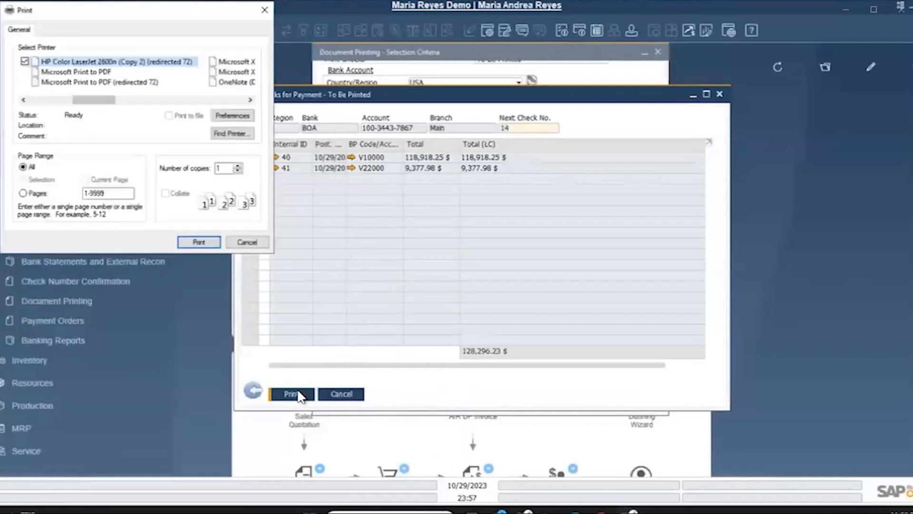
left_click(125, 83)
left_click(202, 242)
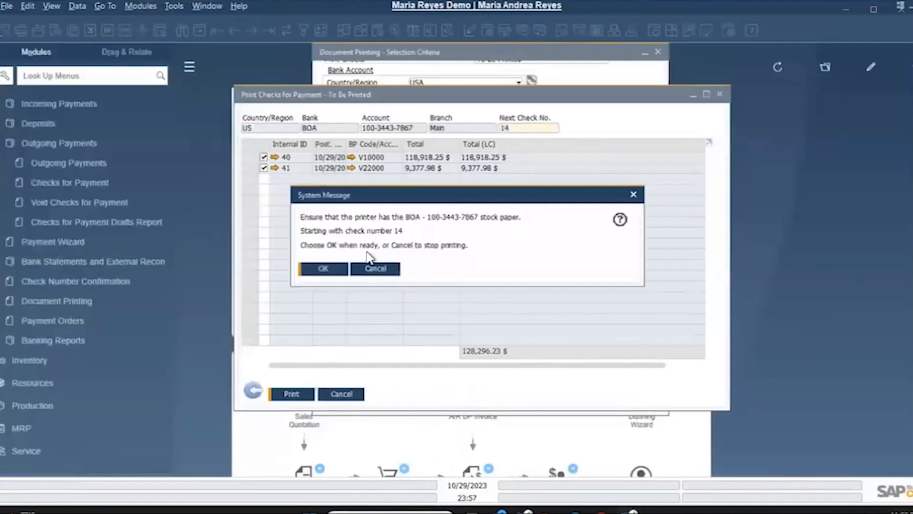
left_click(343, 267)
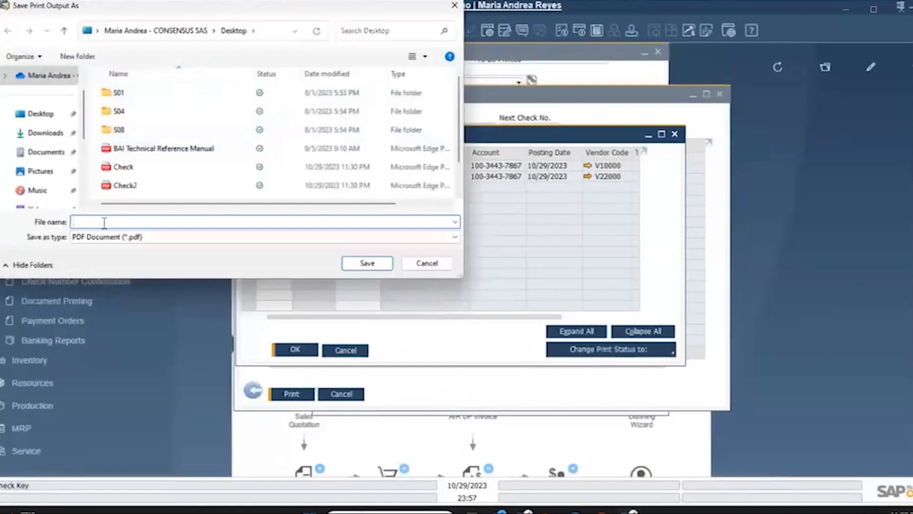
- Save the print output of both checks as PDF files on the Desktop, naming the first one check 14
type("che")
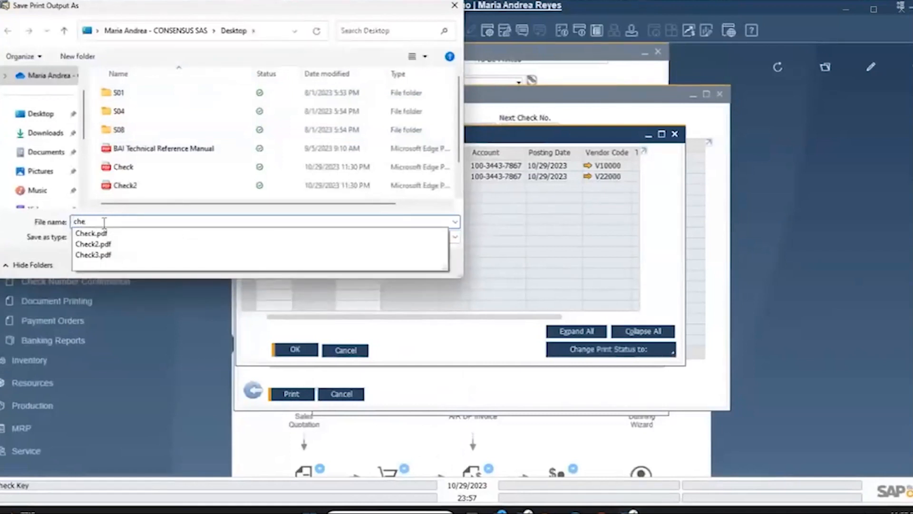
type("ch")
left_click_drag(374, 15, 682, 221)
left_click_drag(488, 231, 306, 76)
key("BackSpace")
type("k 14")
left_click(494, 326)
left_click(356, 165)
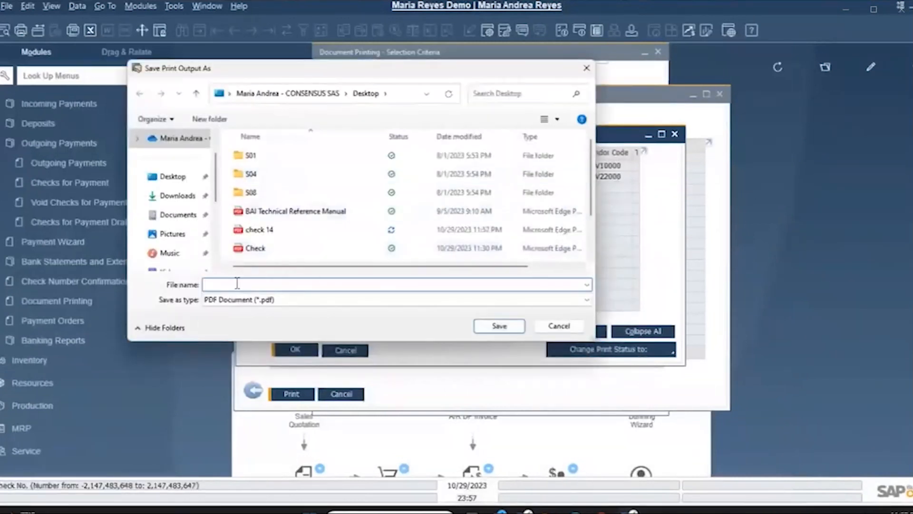
type("check")
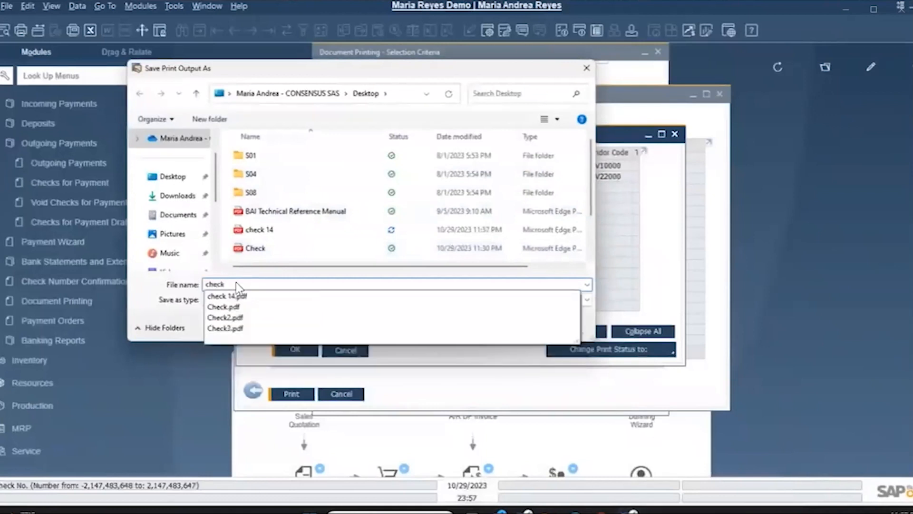
type(" 14")
key("Return")
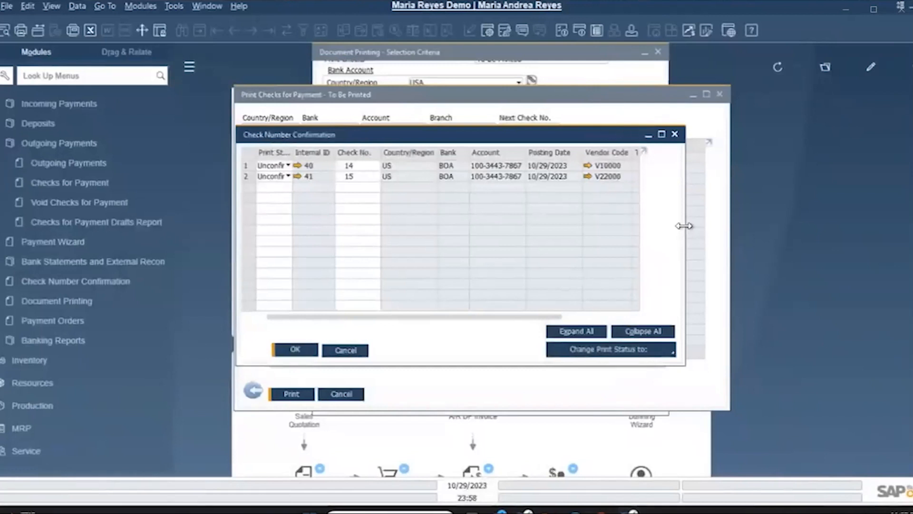
- Widen the Check Number Confirmation window and its Print Status column, and set checks 14 and 15 to Confirmed
left_click_drag(683, 225, 767, 226)
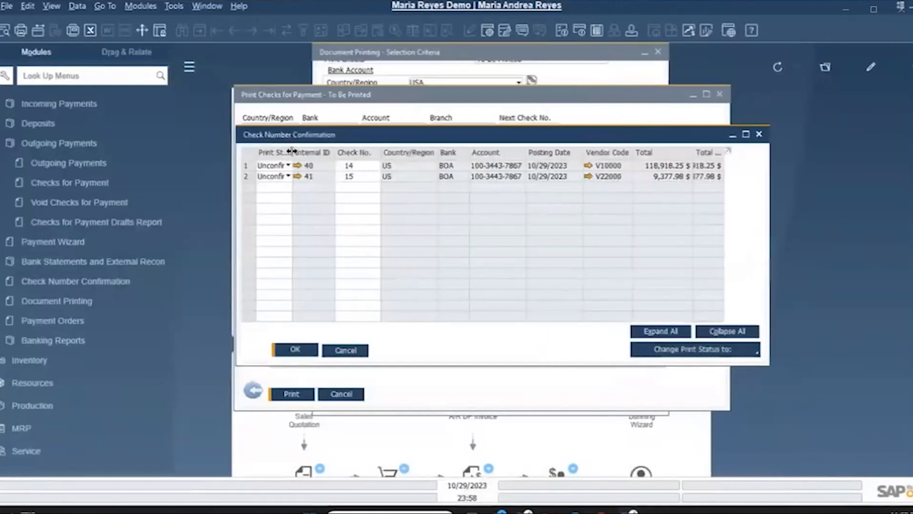
left_click_drag(292, 151, 309, 151)
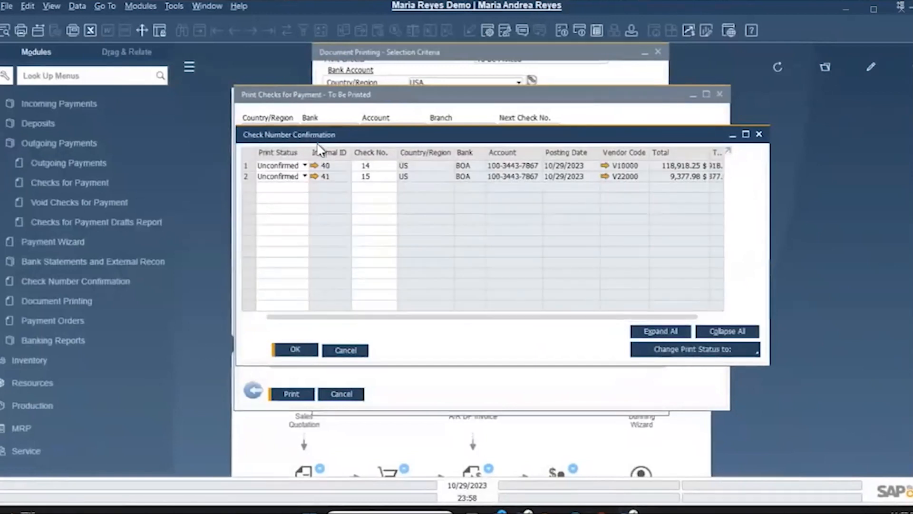
left_click(371, 168)
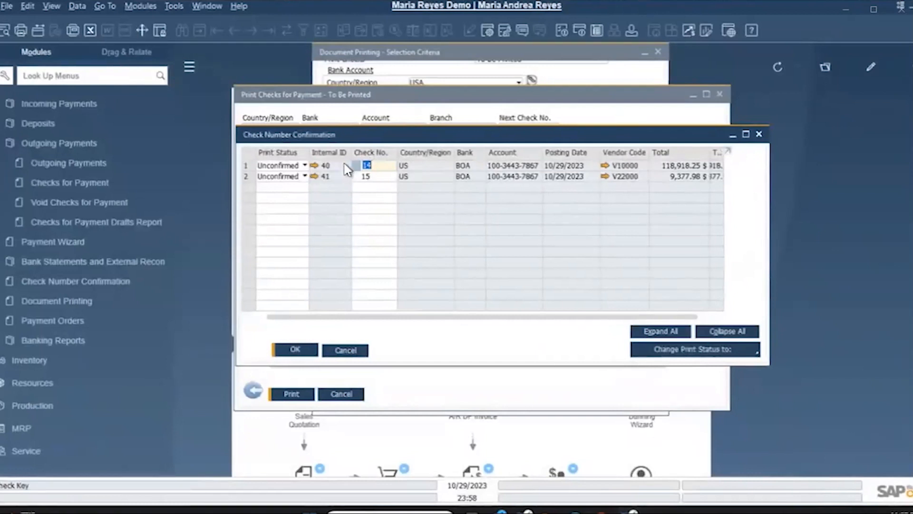
left_click(303, 166)
left_click(300, 179)
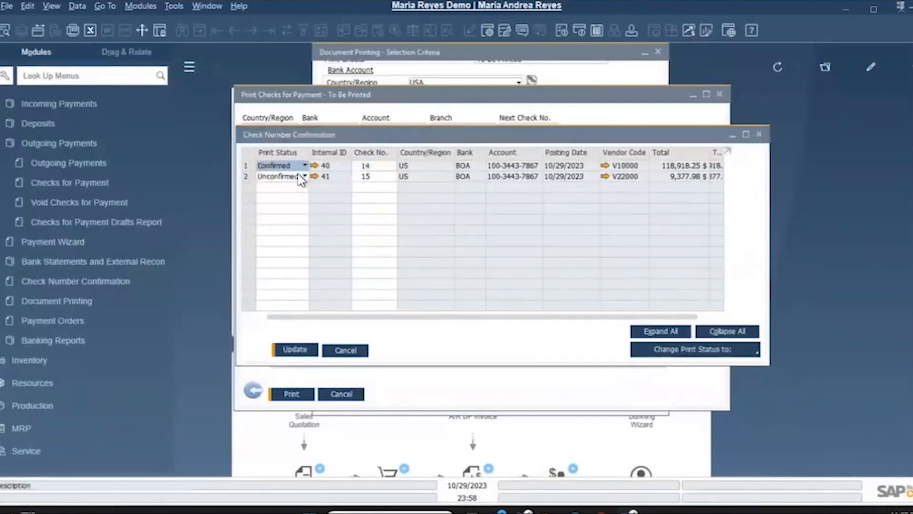
left_click(303, 177)
left_click(303, 189)
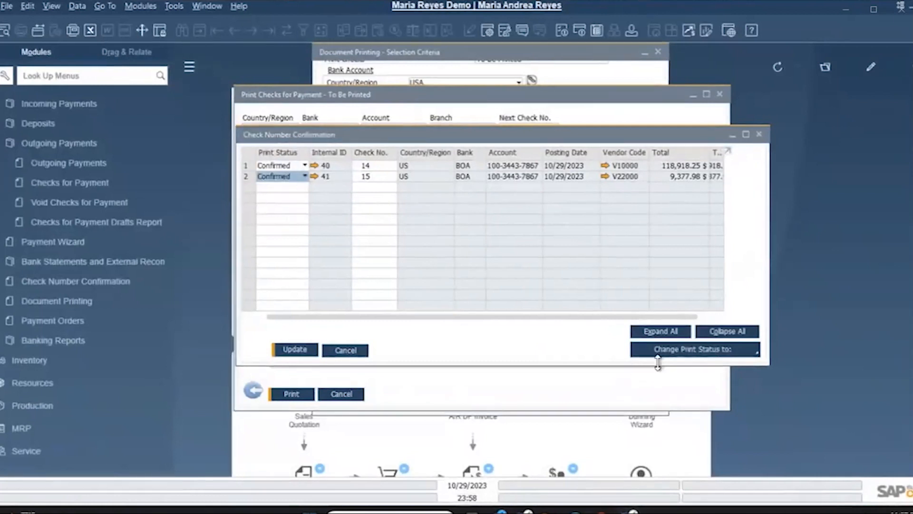
- Apply the Confirmed print status to all listed checks, update the confirmation, and close the Document Printing criteria
left_click(686, 351)
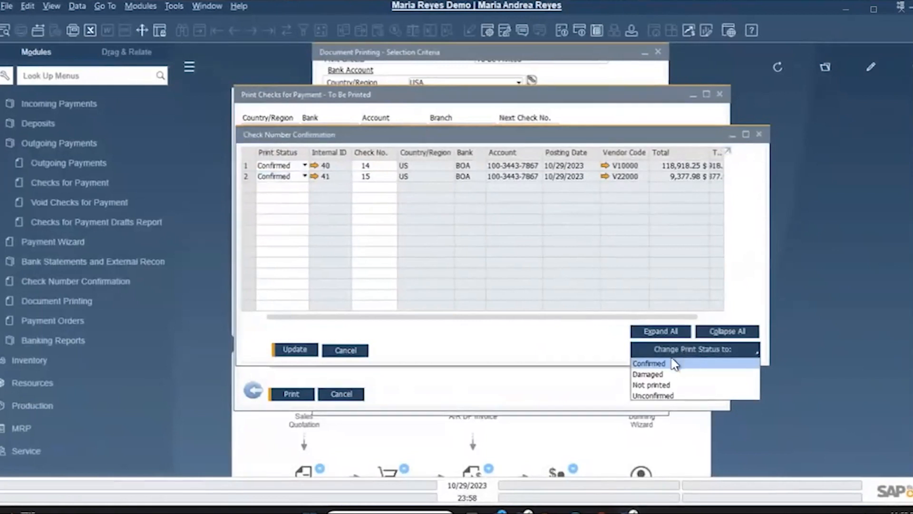
left_click(655, 364)
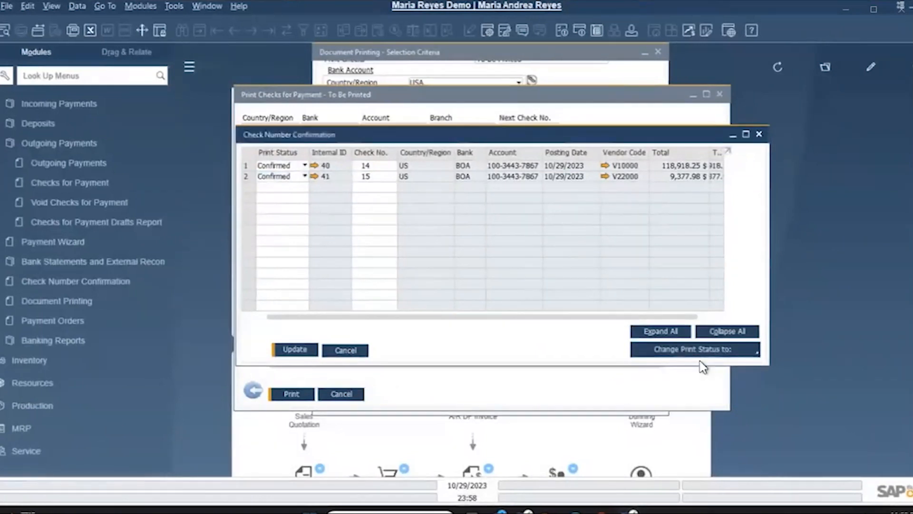
left_click(303, 351)
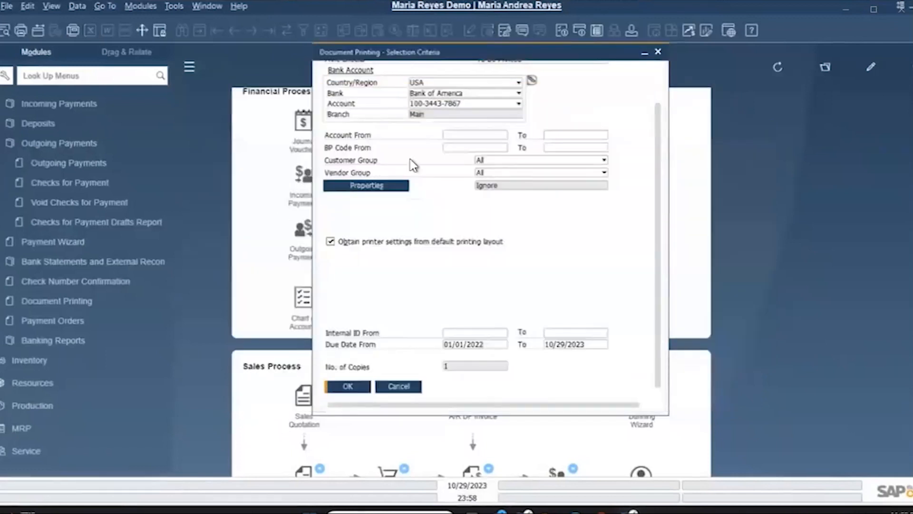
left_click(401, 387)
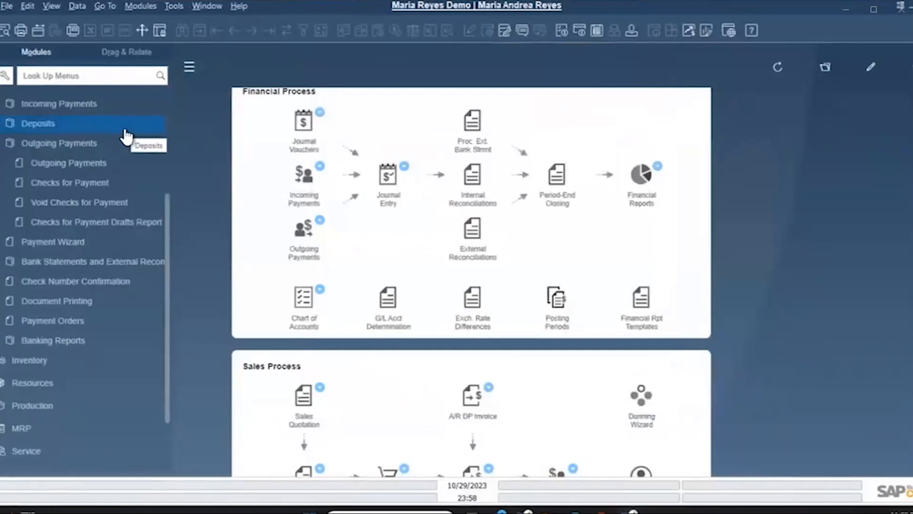
- Collapse the Outgoing Payments and Banking branches of the module tree and go to Purchasing - A/P
left_click(73, 141)
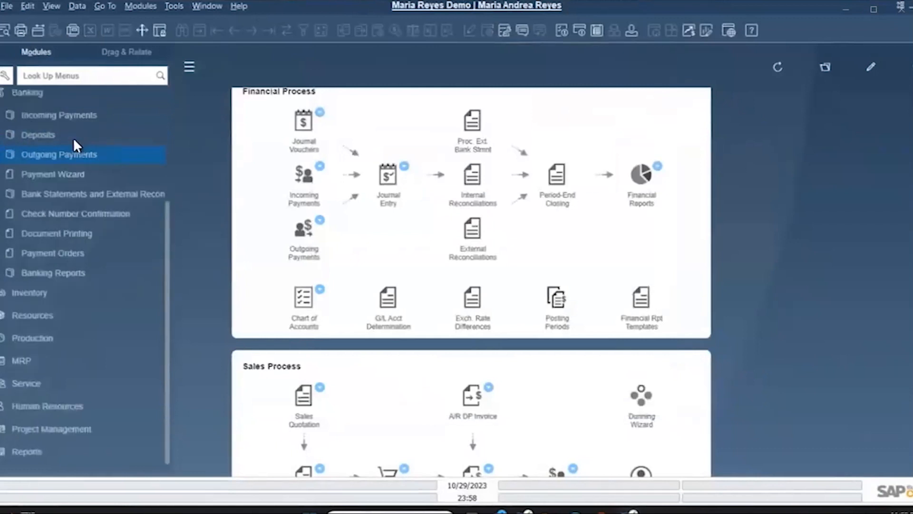
scroll(71, 142, "up", 3)
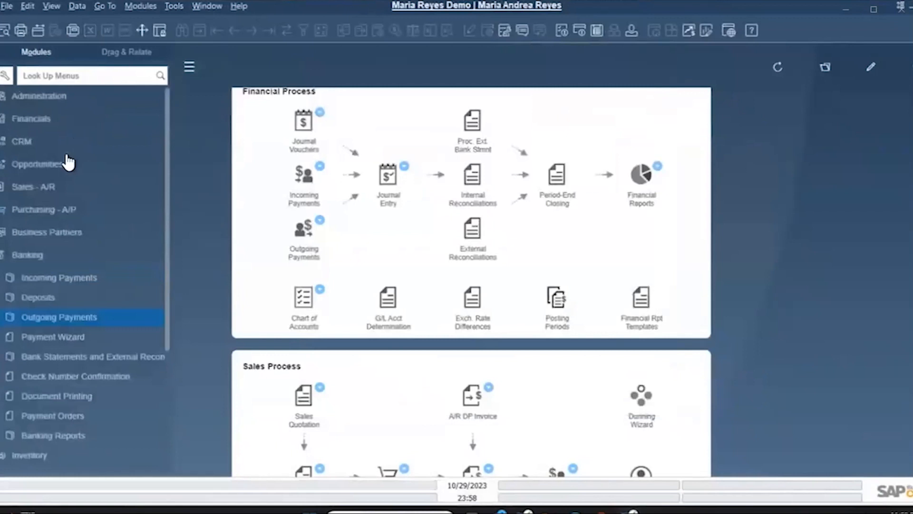
left_click(27, 255)
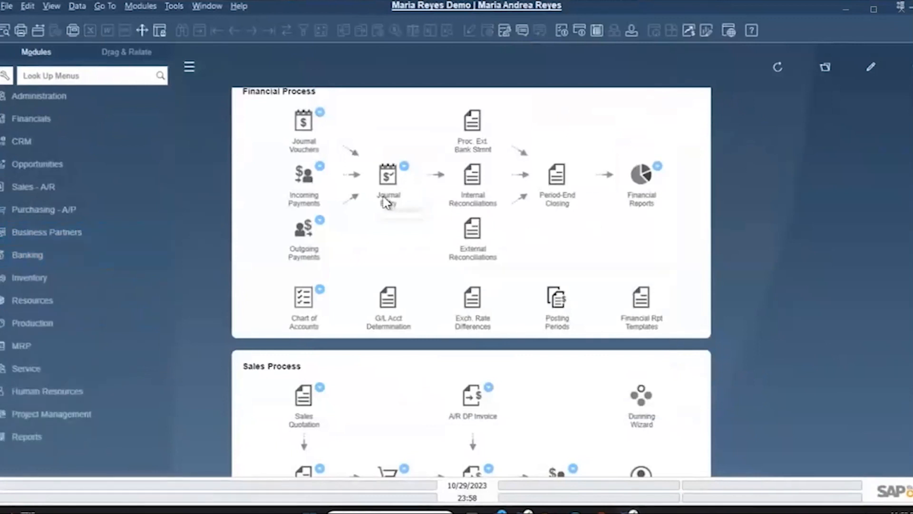
left_click(56, 212)
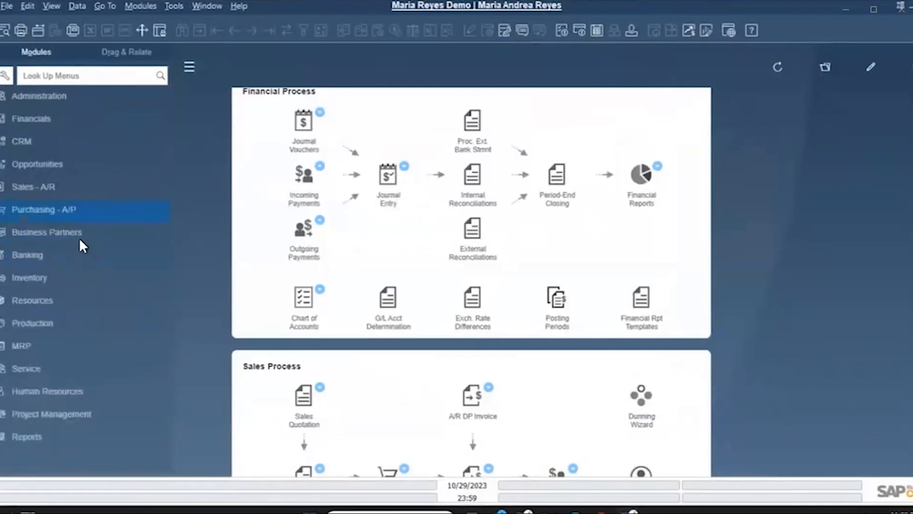